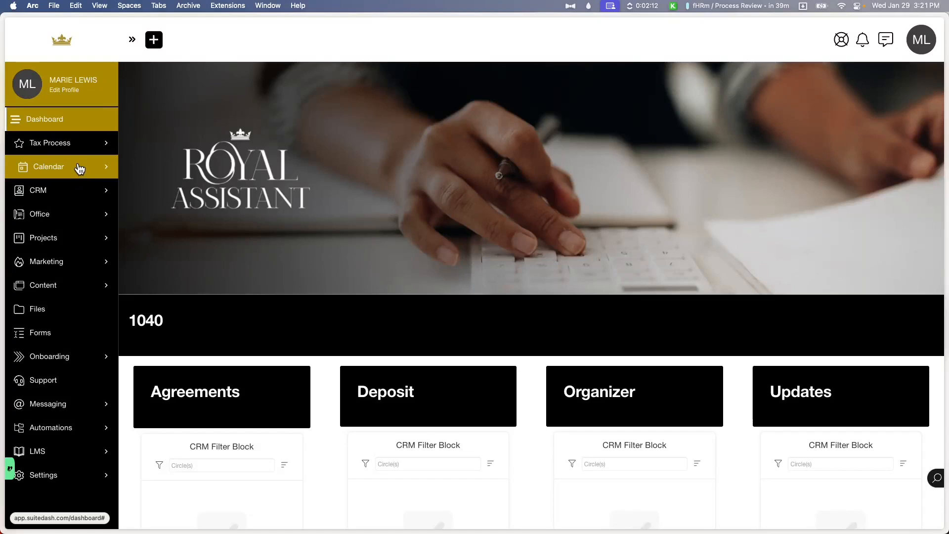
- Open the account's Integrations page and go to the Google Calendar 2-way sync section
left_click(79, 168)
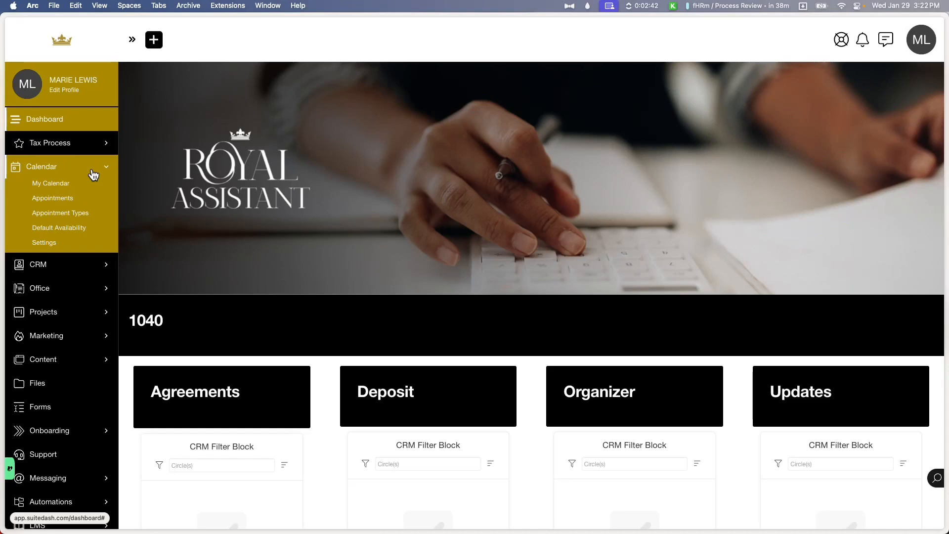
left_click(921, 43)
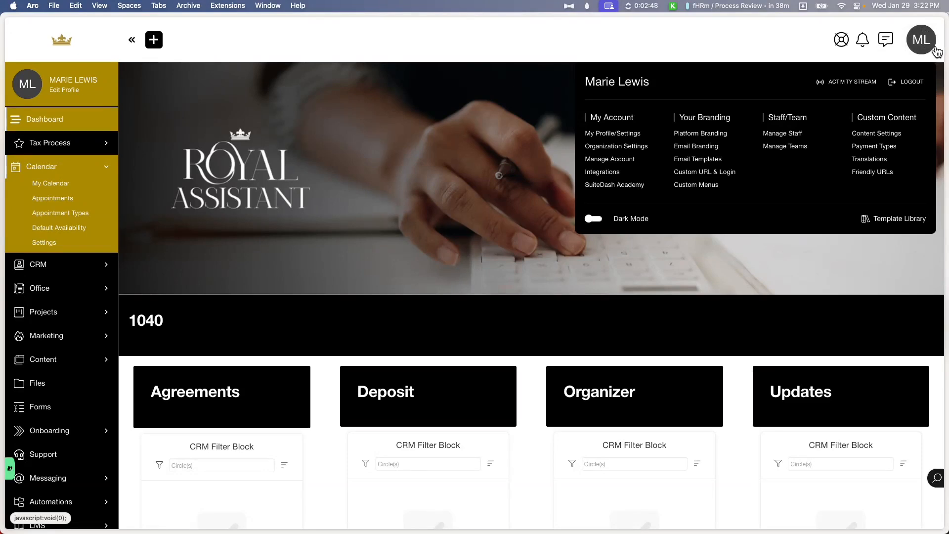
left_click(611, 176)
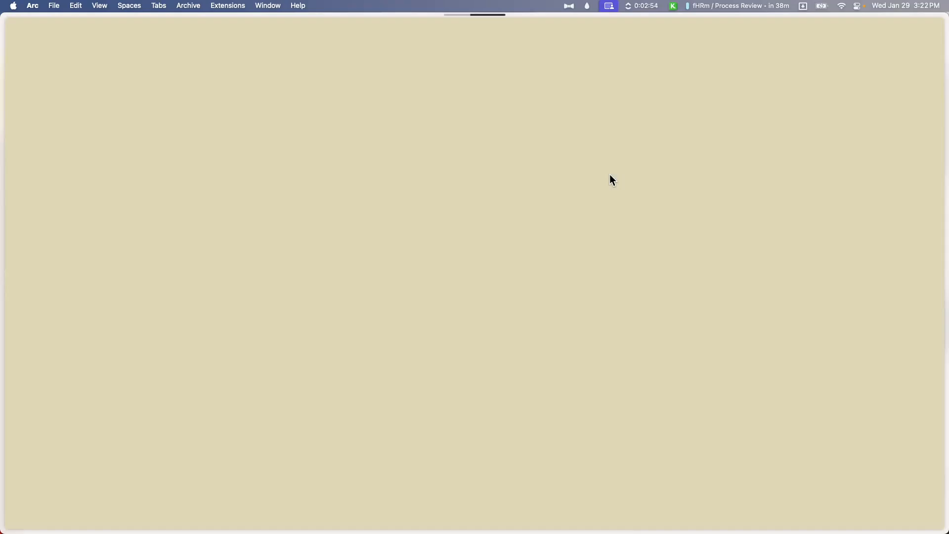
scroll(711, 354, "down", 5)
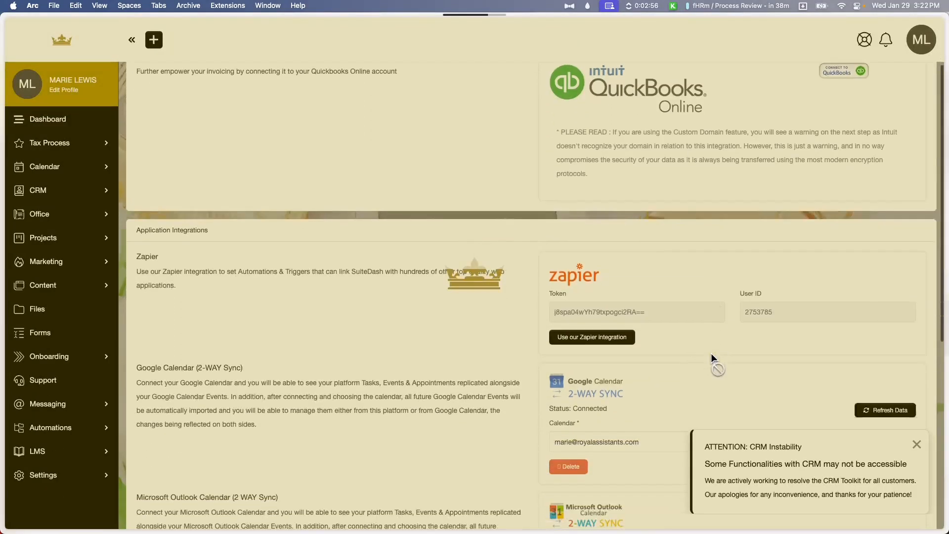
scroll(712, 354, "down", 1)
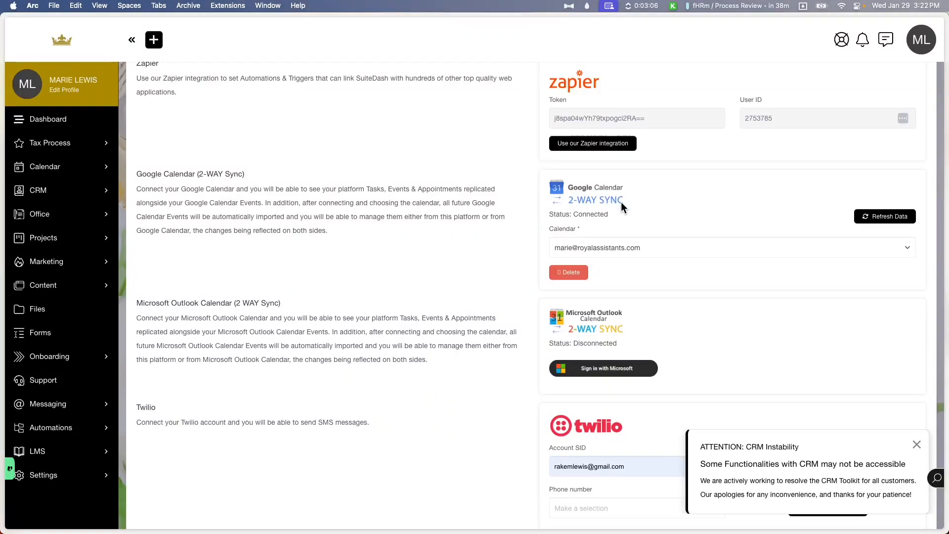
- Check which calendars can be selected for the Google Calendar sync and refresh the connection's data
left_click(635, 247)
scroll(606, 313, "down", 5)
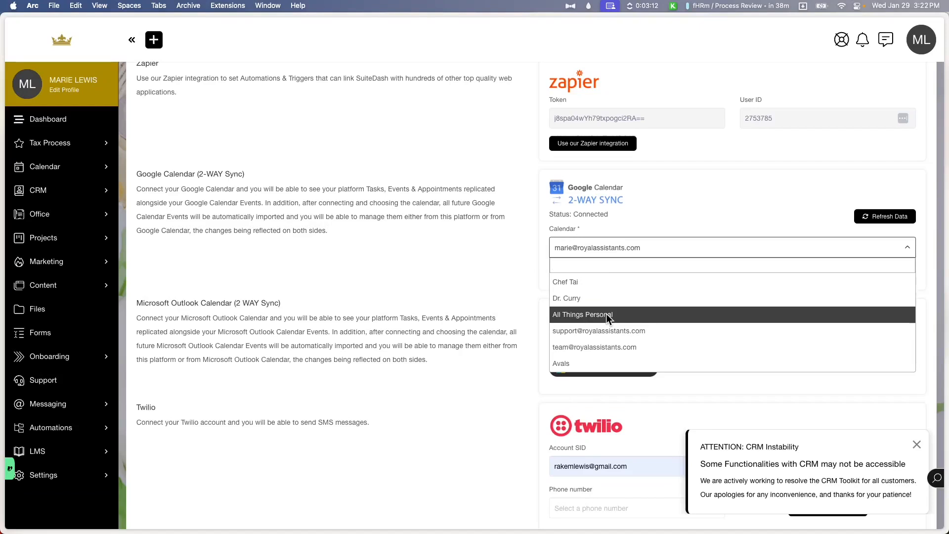
left_click(481, 268)
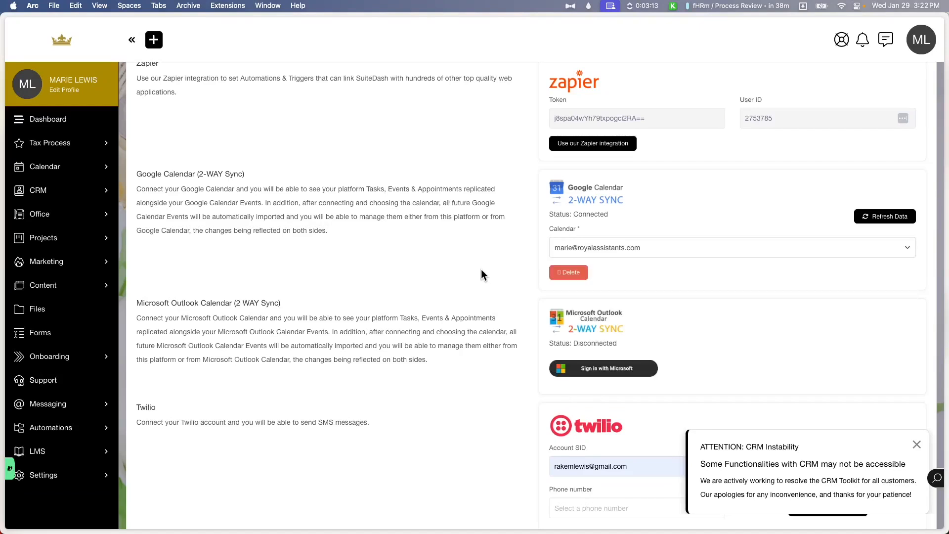
left_click(896, 220)
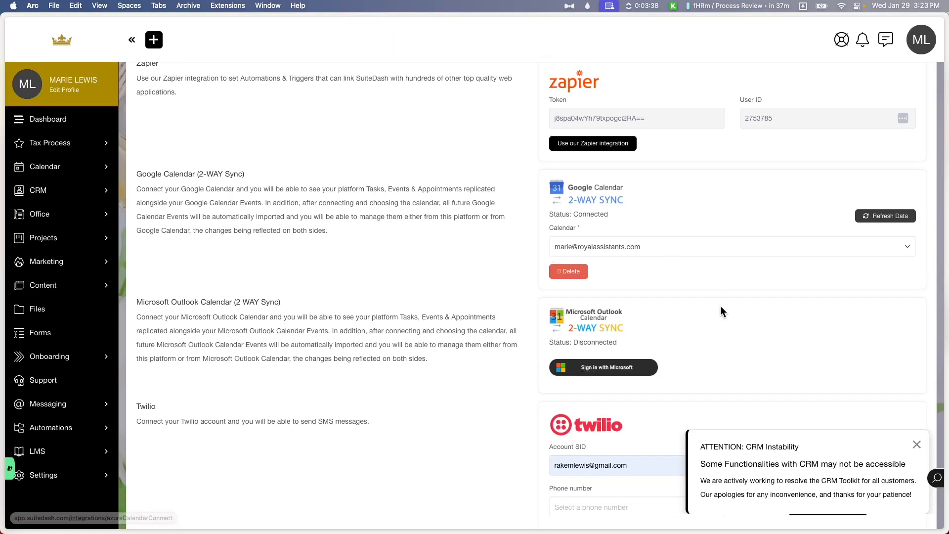
- Open My Calendar and dismiss the CRM Instability notice
left_click(47, 171)
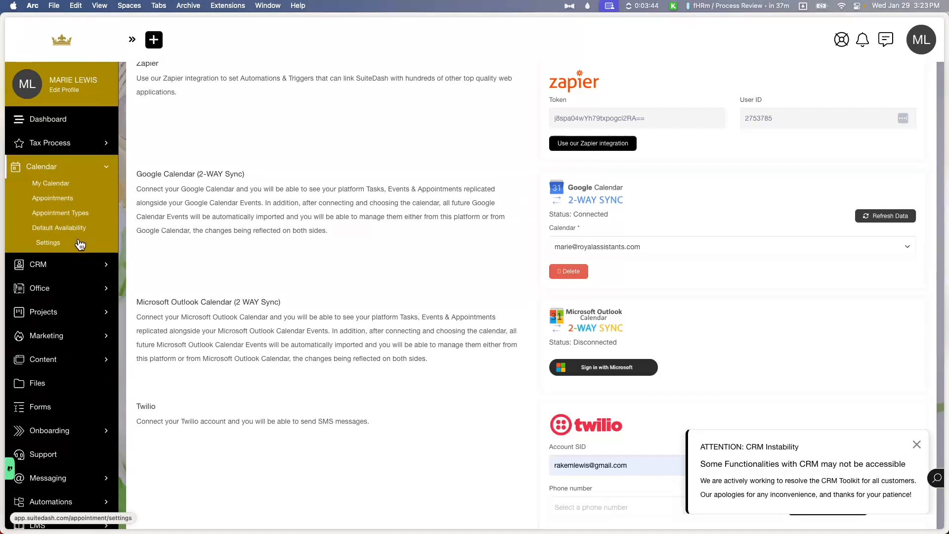
left_click(49, 190)
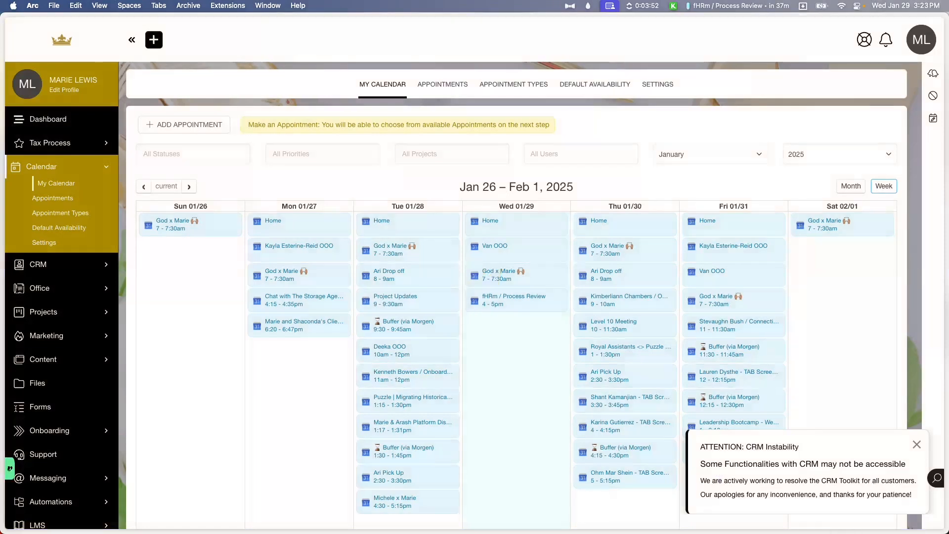
left_click(917, 445)
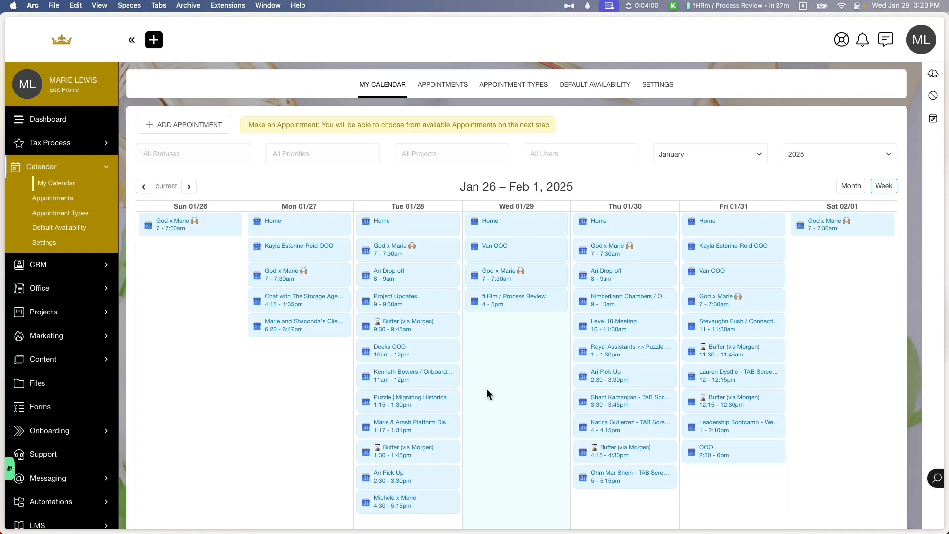
- Look over the calendar events in the month view and in the week view
scroll(486, 389, "down", 1)
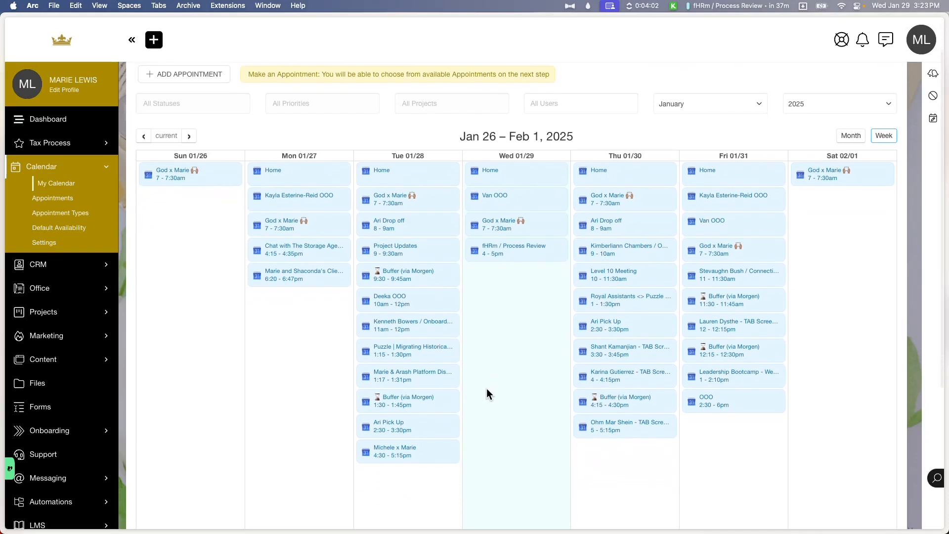
scroll(486, 389, "up", 1)
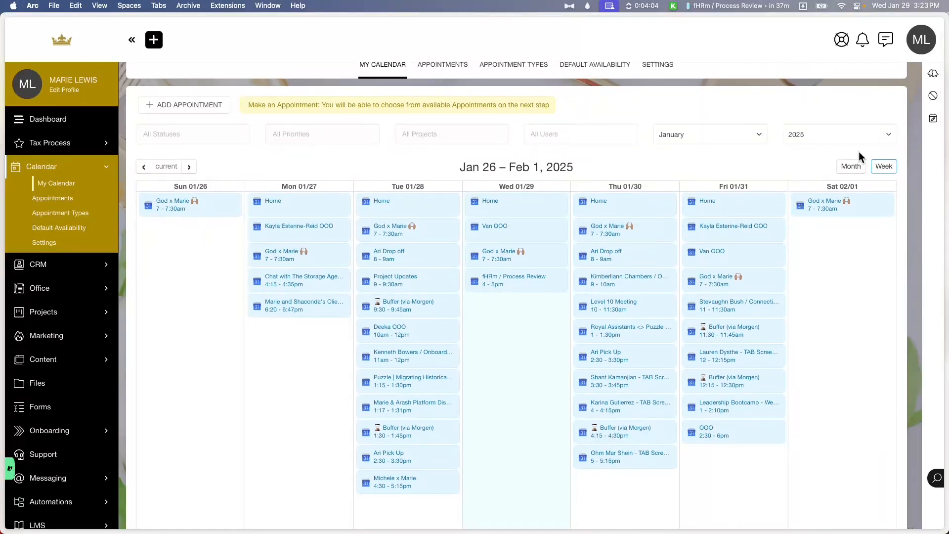
left_click(851, 166)
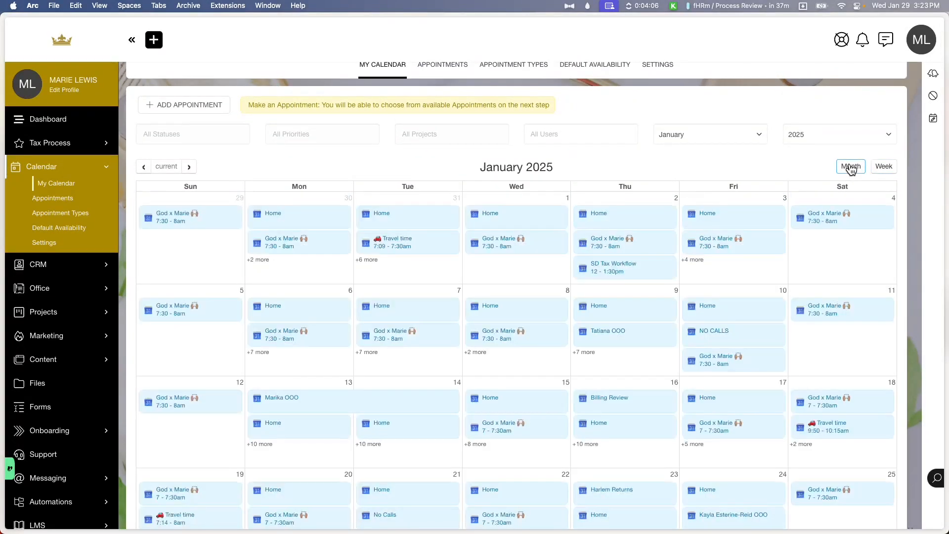
left_click(883, 166)
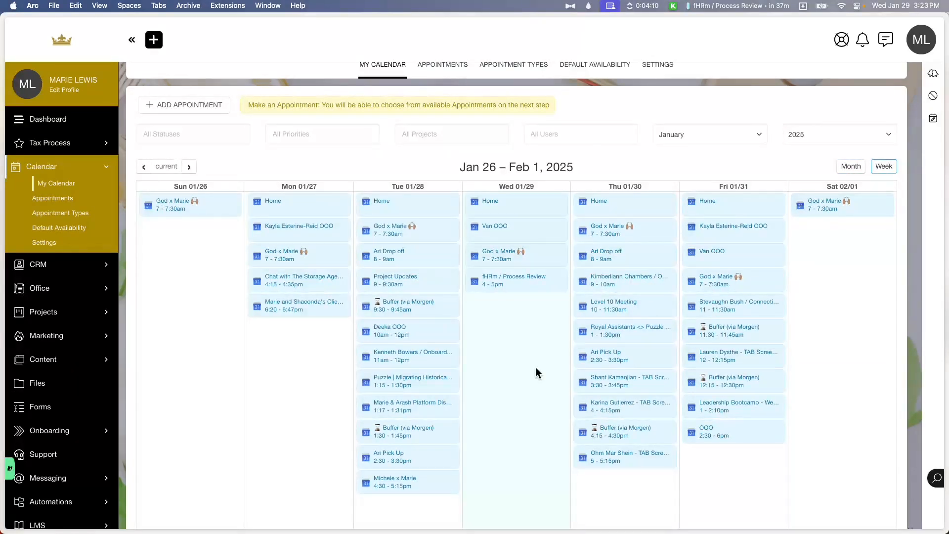
scroll(537, 371, "down", 3)
scroll(535, 371, "up", 5)
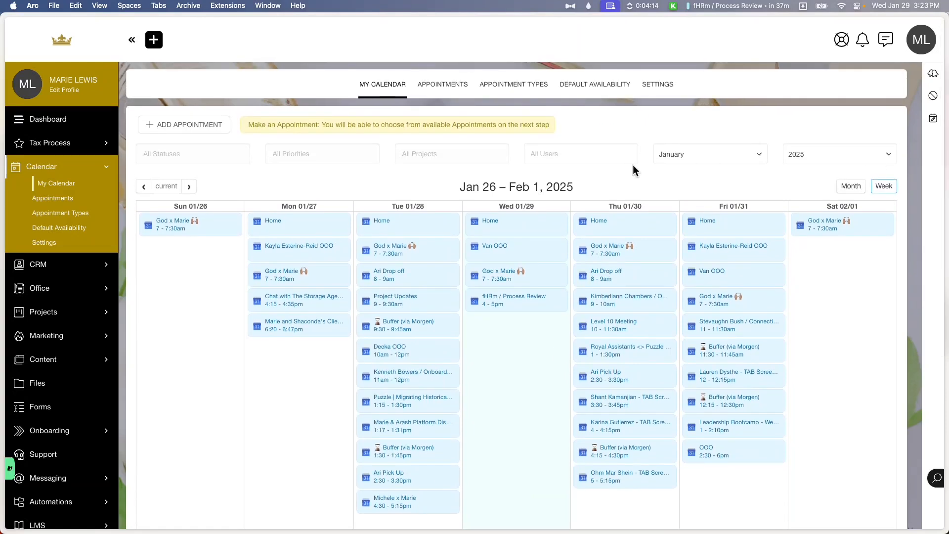
- Examine the calendar's filter choices for statuses, priorities, projects, users and month without applying any
left_click(232, 155)
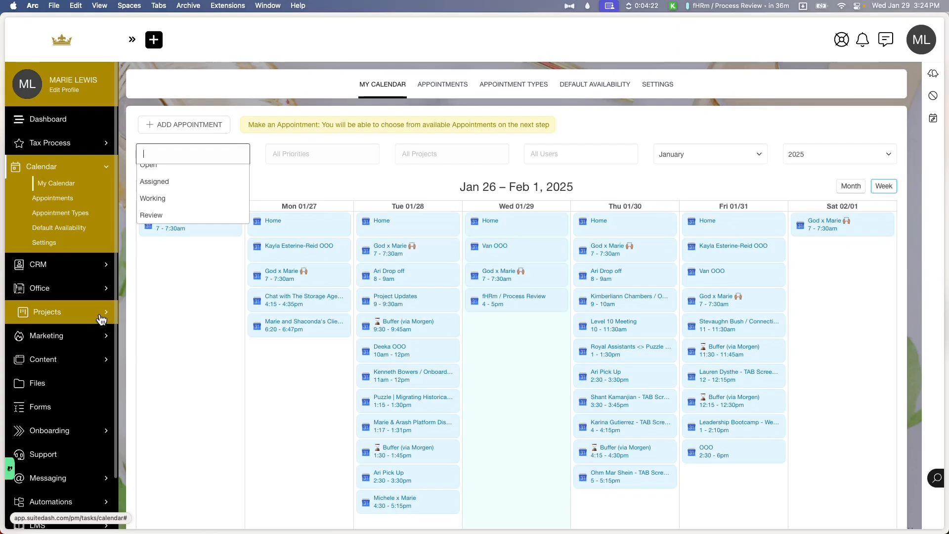
scroll(195, 199, "down", 1)
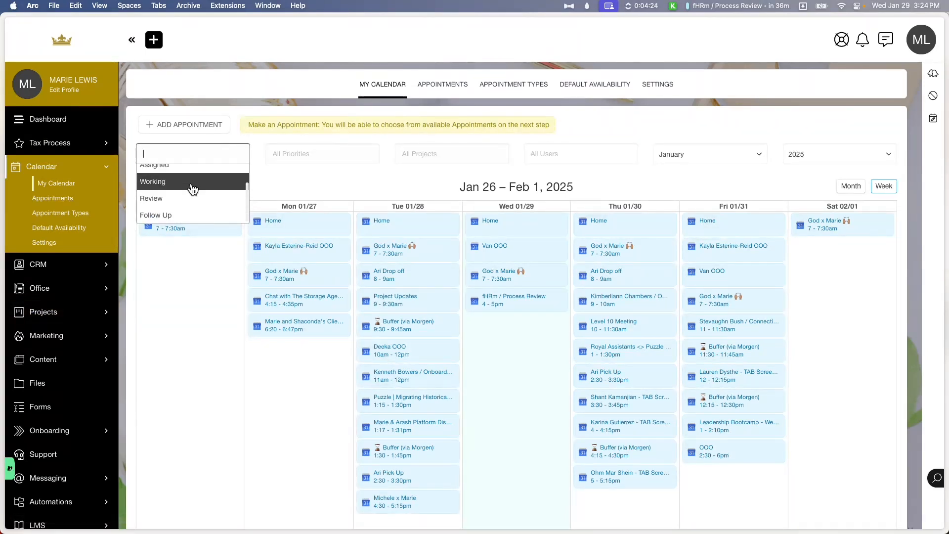
scroll(192, 180, "up", 1)
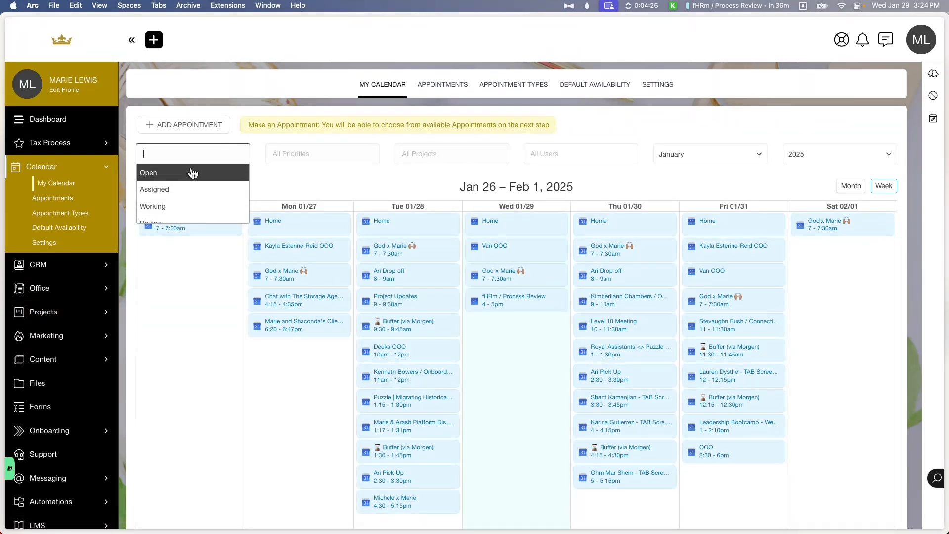
scroll(192, 193, "down", 1)
scroll(195, 198, "up", 1)
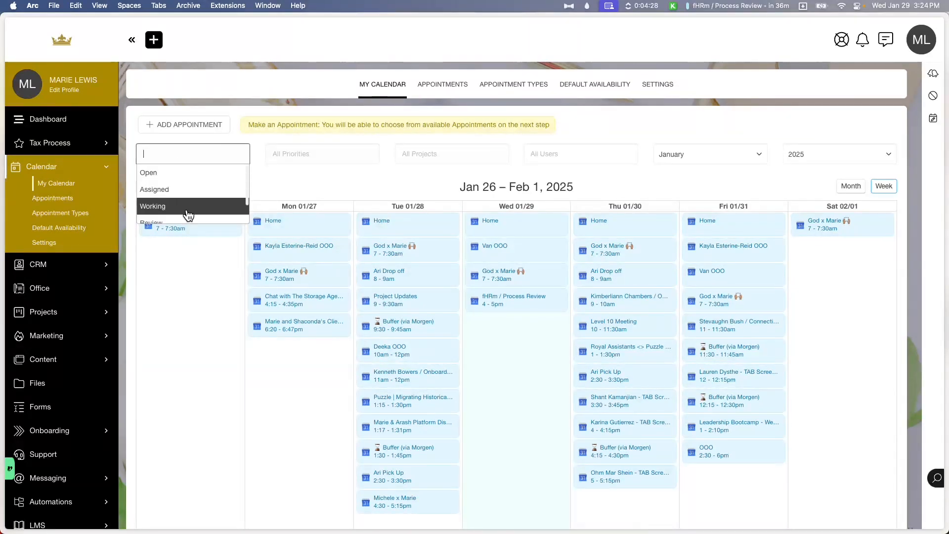
left_click(348, 149)
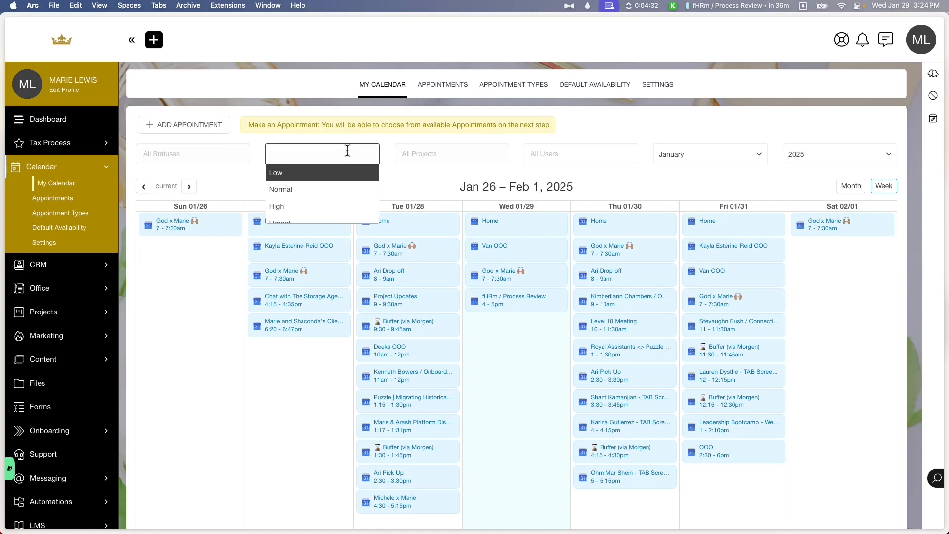
left_click(442, 148)
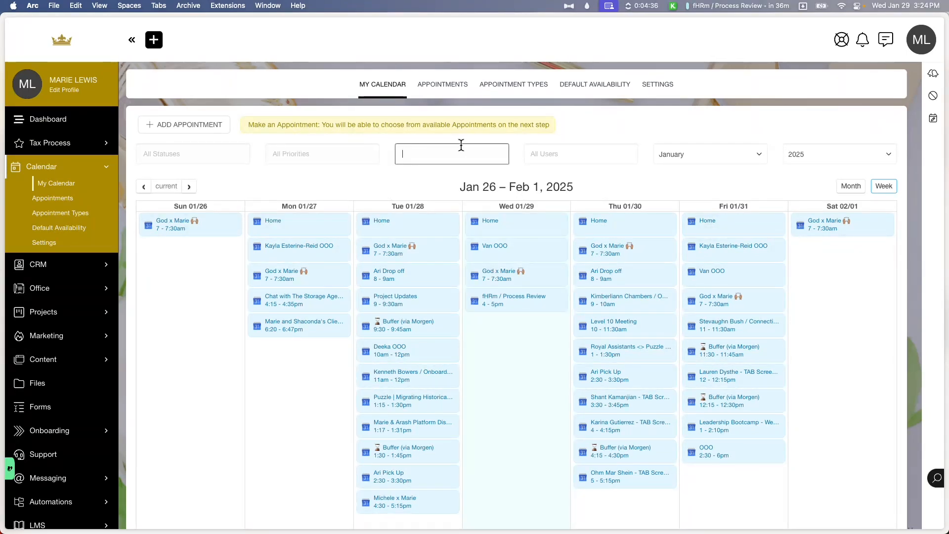
left_click(544, 144)
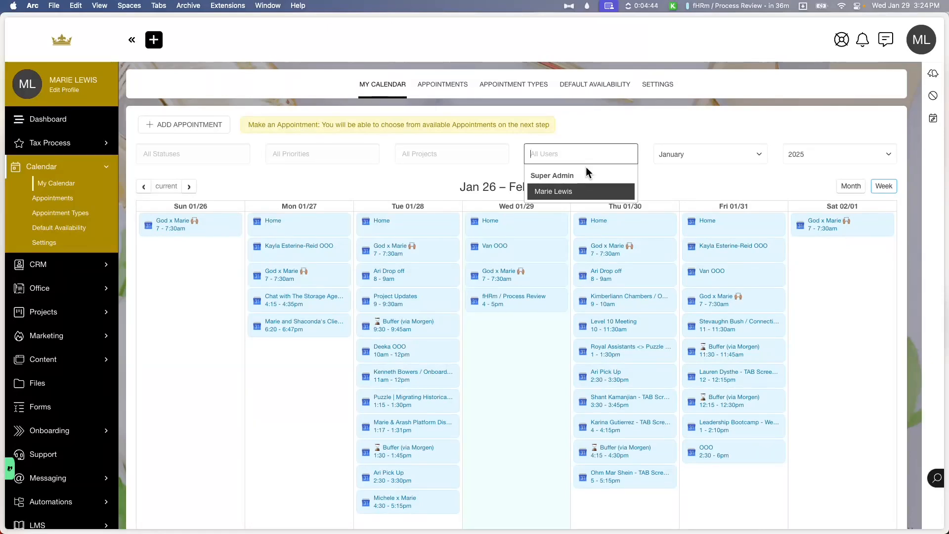
left_click(707, 155)
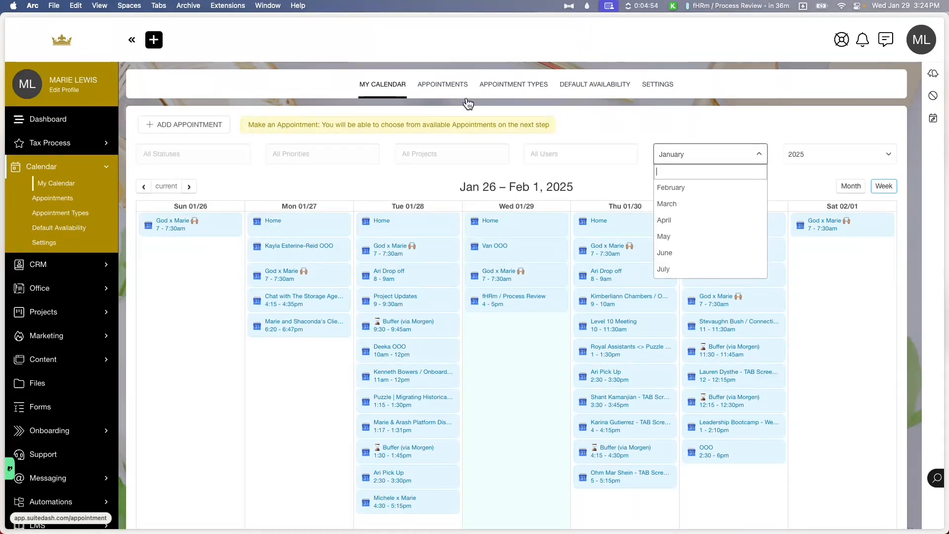
left_click(622, 92)
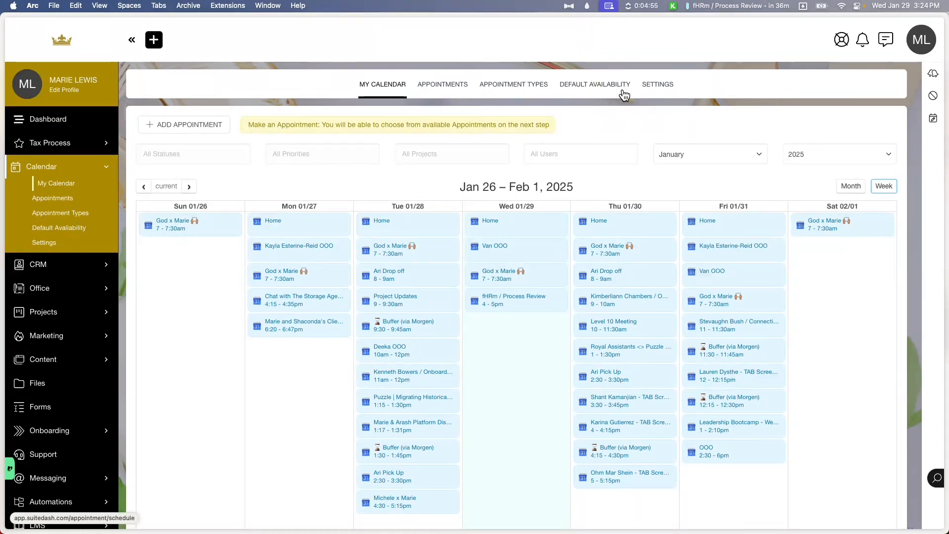
- Reload My Calendar and look through the events of the displayed week
left_click(387, 95)
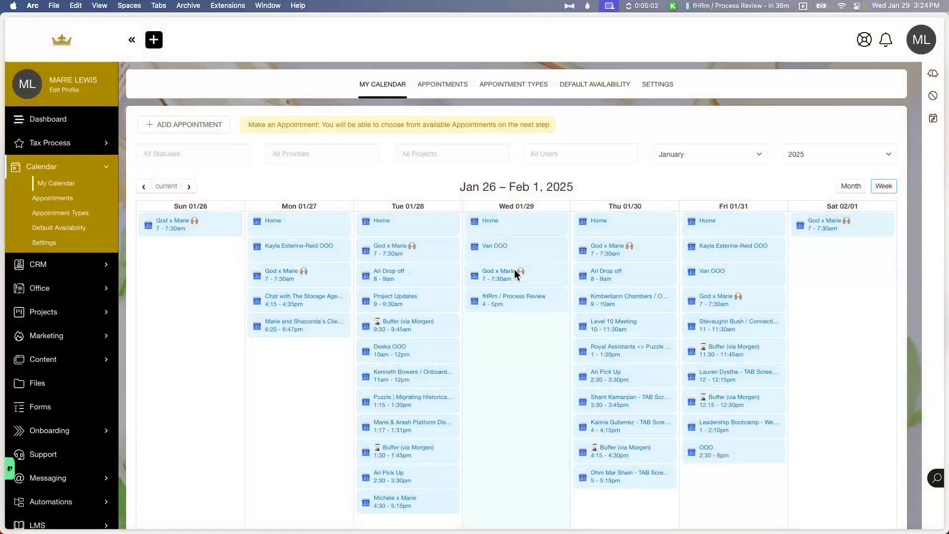
scroll(532, 342, "down", 2)
scroll(532, 342, "down", 5)
scroll(532, 342, "up", 5)
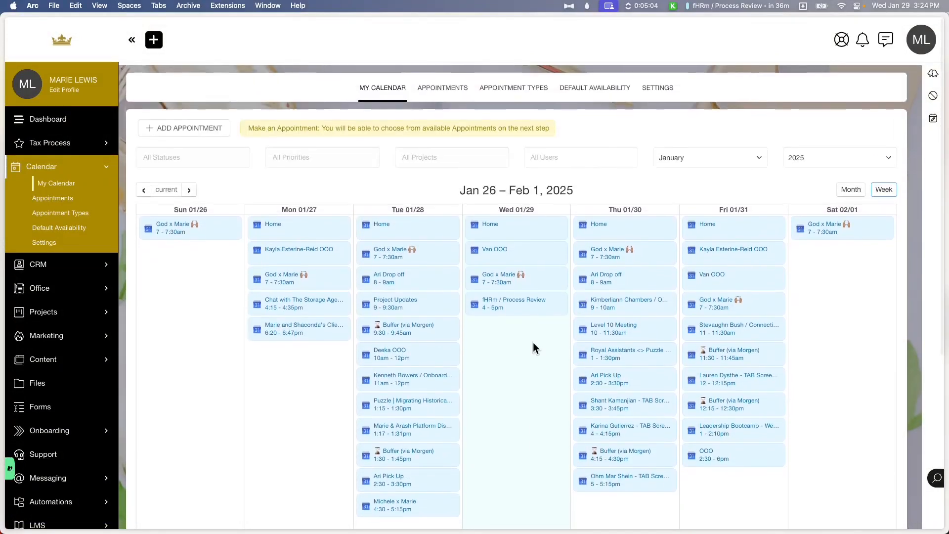
- Start a new task on Sunday 01/26 and assign it to the Super Admin user
left_click(195, 340)
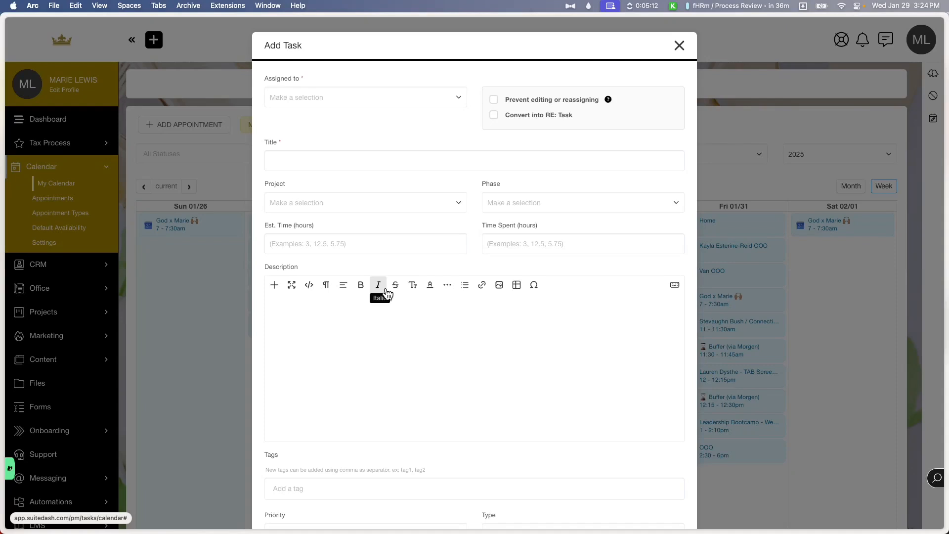
left_click(415, 105)
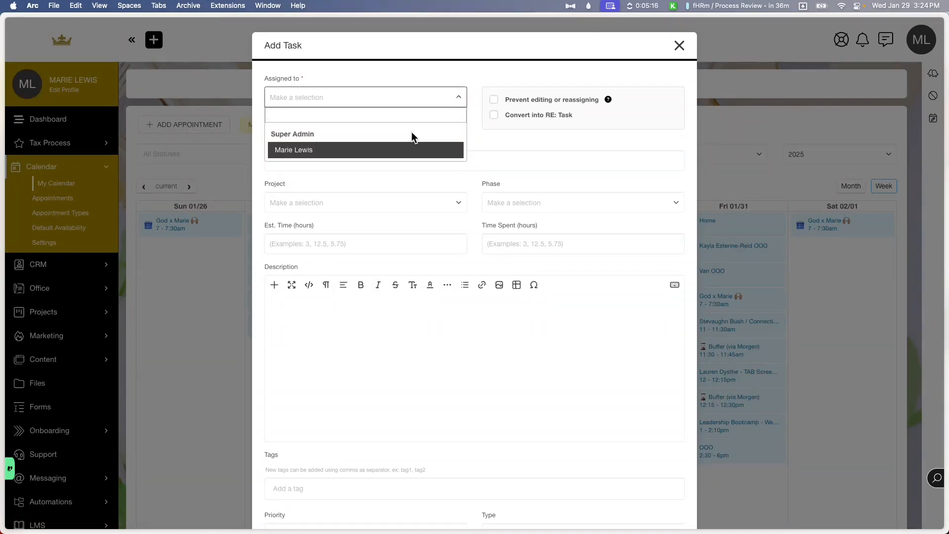
left_click(393, 150)
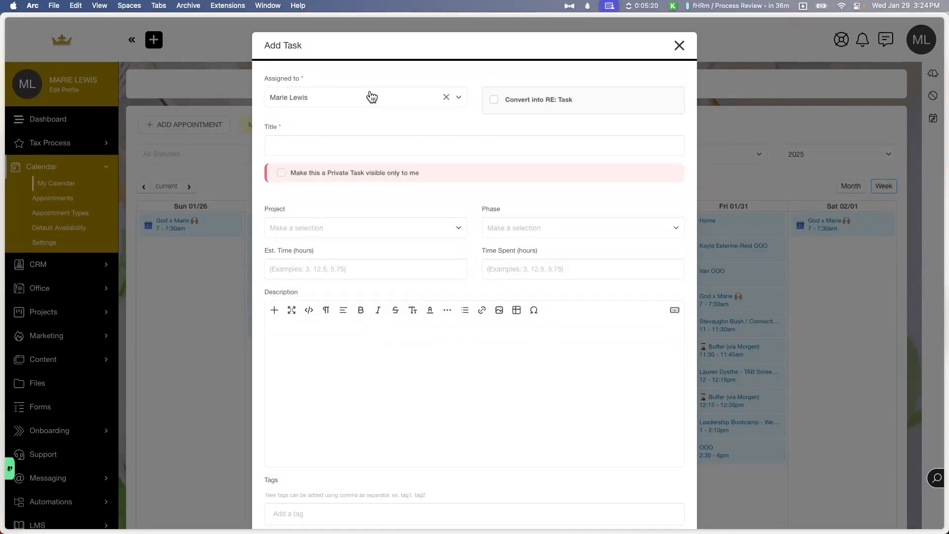
- Title the task "Review" and make it a private task visible only to its owner
left_click(354, 153)
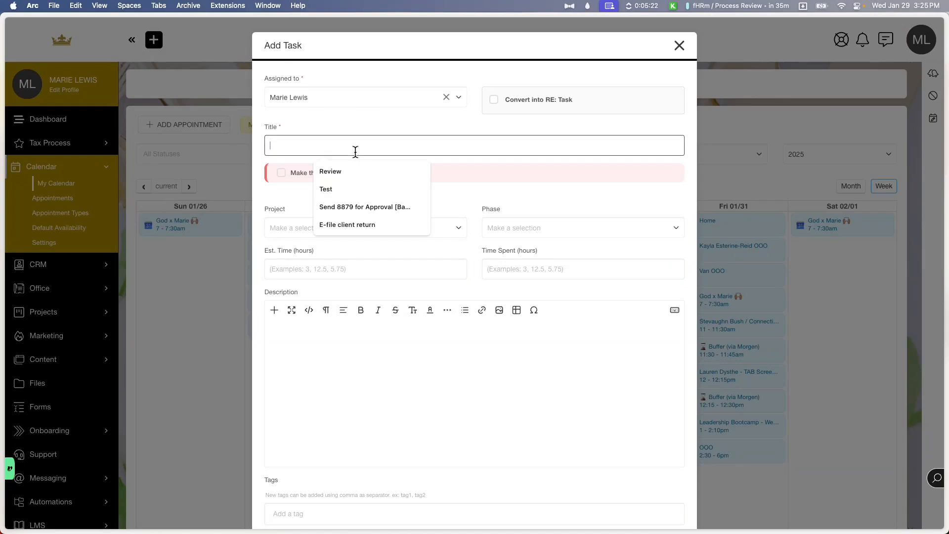
left_click(346, 171)
left_click(318, 173)
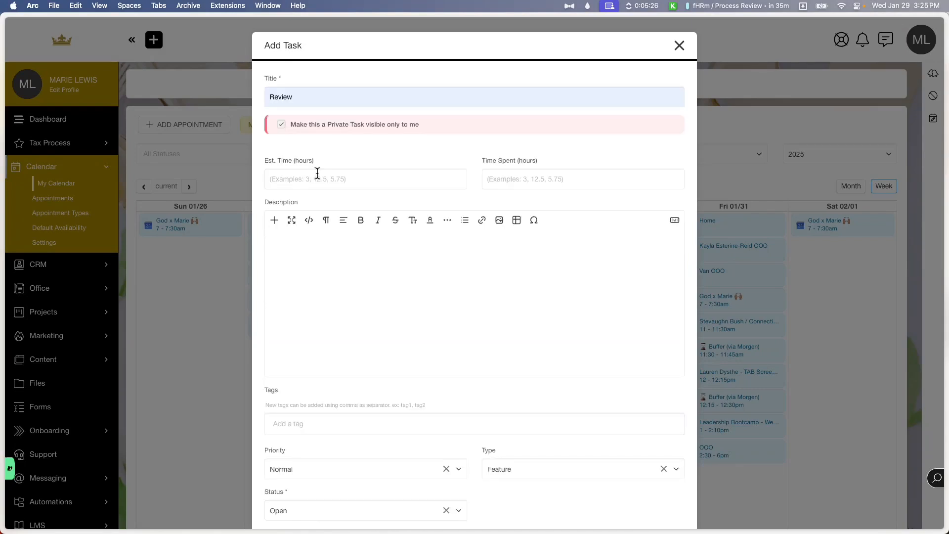
- Examine the task's time, description, tag, priority and date fields and its recurrence options without setting a recurrence
left_click(318, 173)
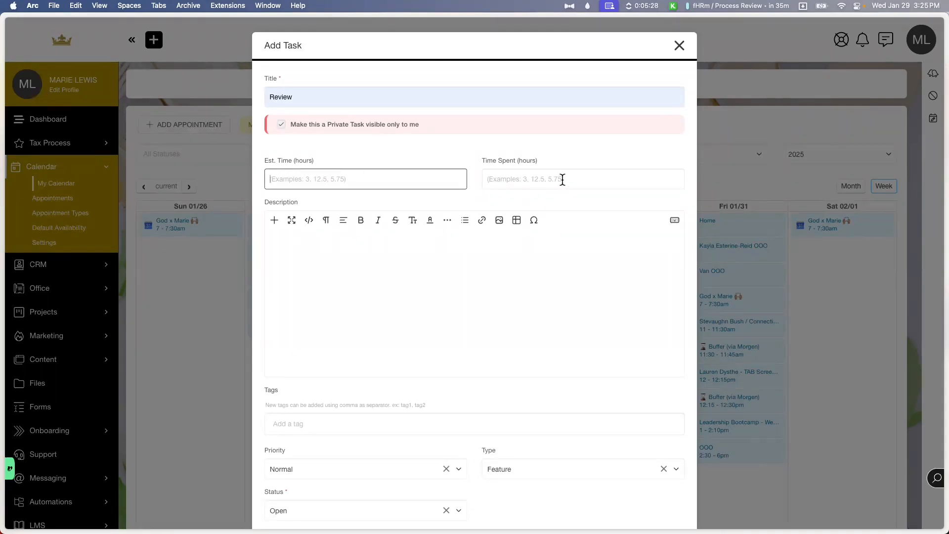
scroll(562, 180, "down", 3)
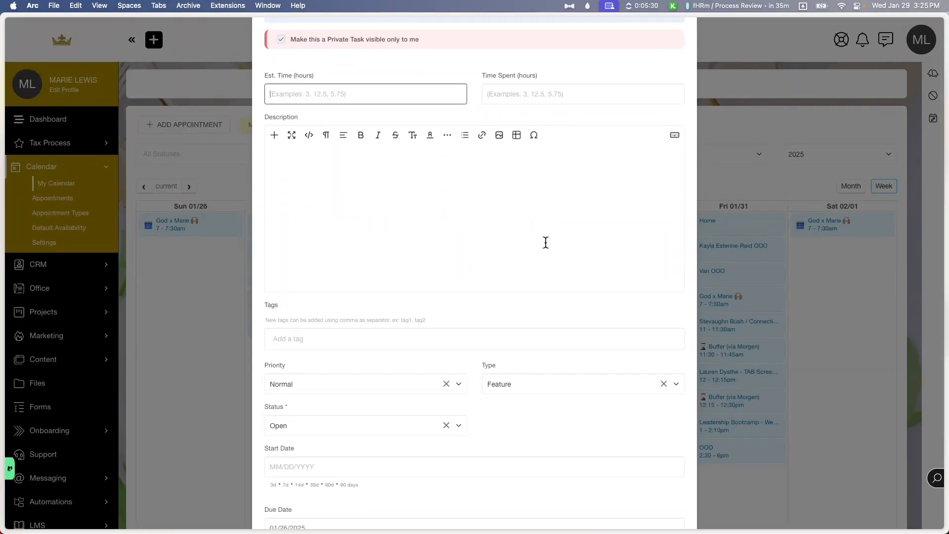
scroll(545, 242, "down", 4)
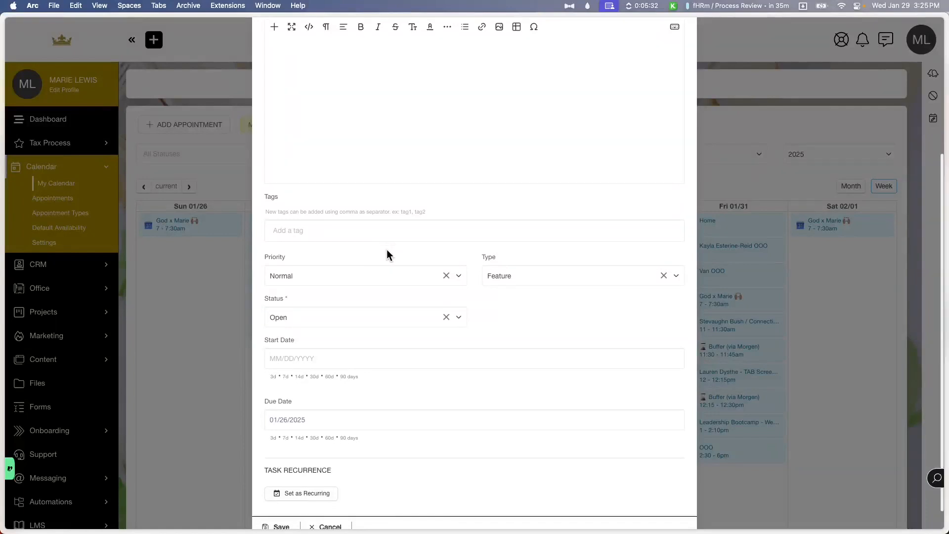
scroll(387, 255, "down", 1)
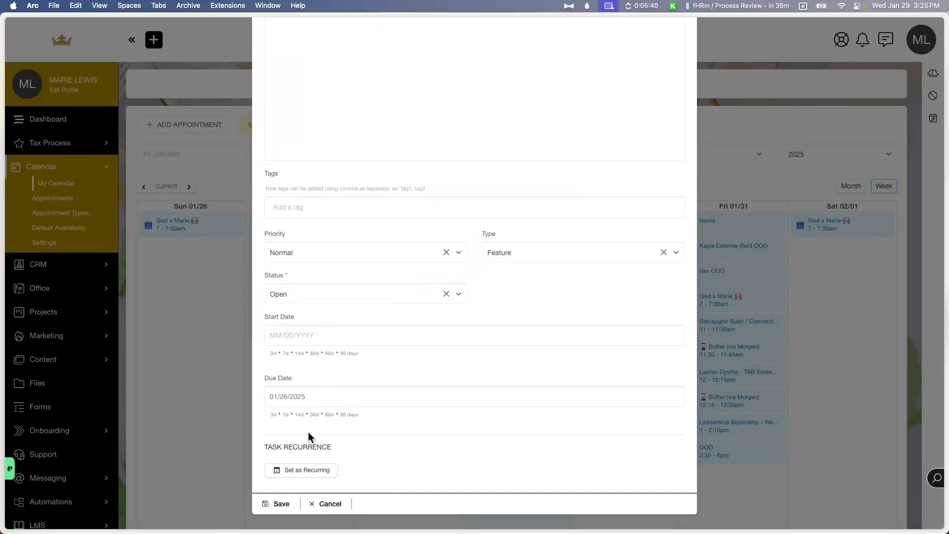
left_click(317, 469)
scroll(321, 472, "down", 5)
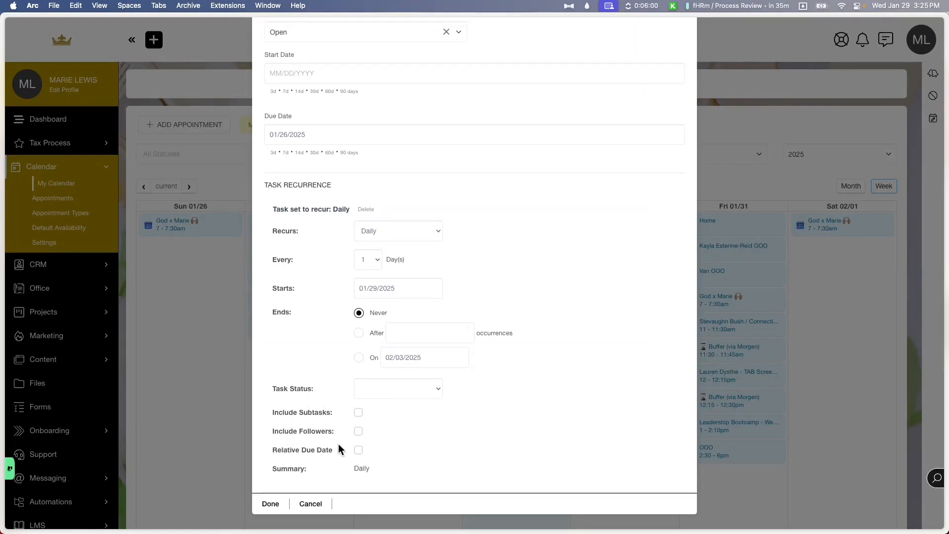
left_click(320, 504)
scroll(349, 358, "up", 5)
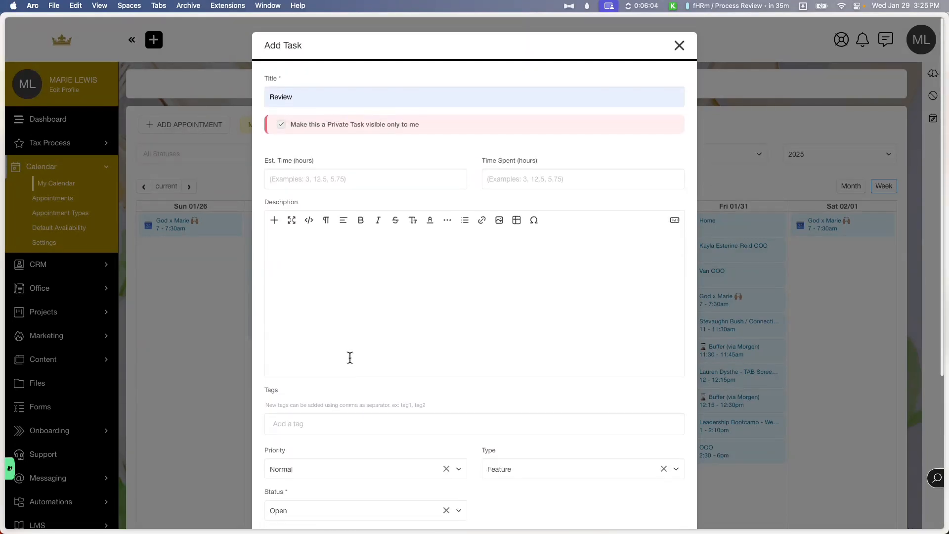
- Turn off the task's private setting, check the assignee choices and remaining fields, and discard the task
left_click(281, 125)
left_click(383, 97)
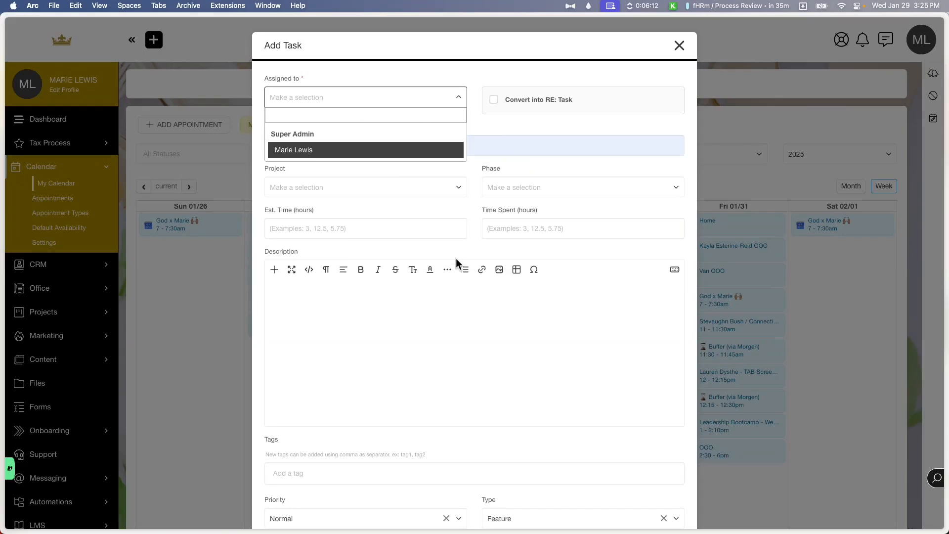
left_click(344, 451)
scroll(344, 452, "down", 5)
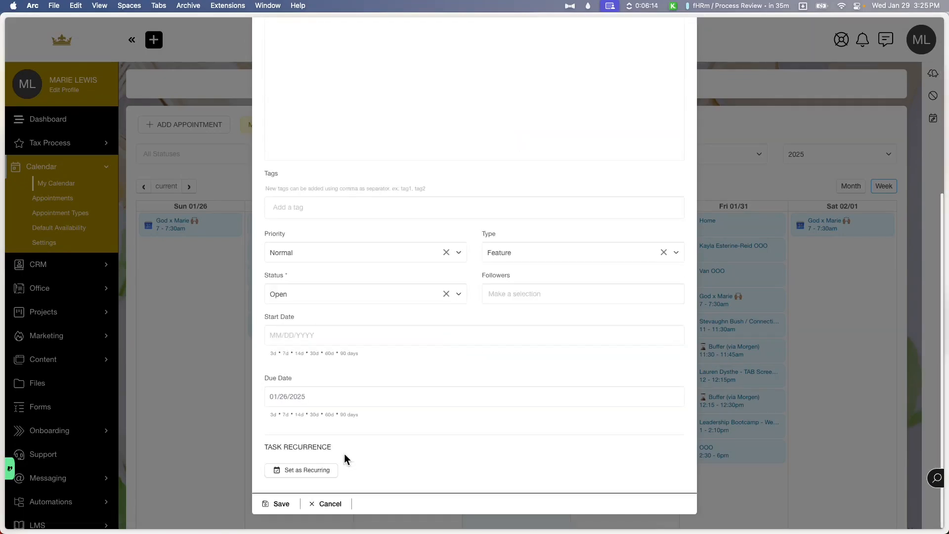
left_click(336, 503)
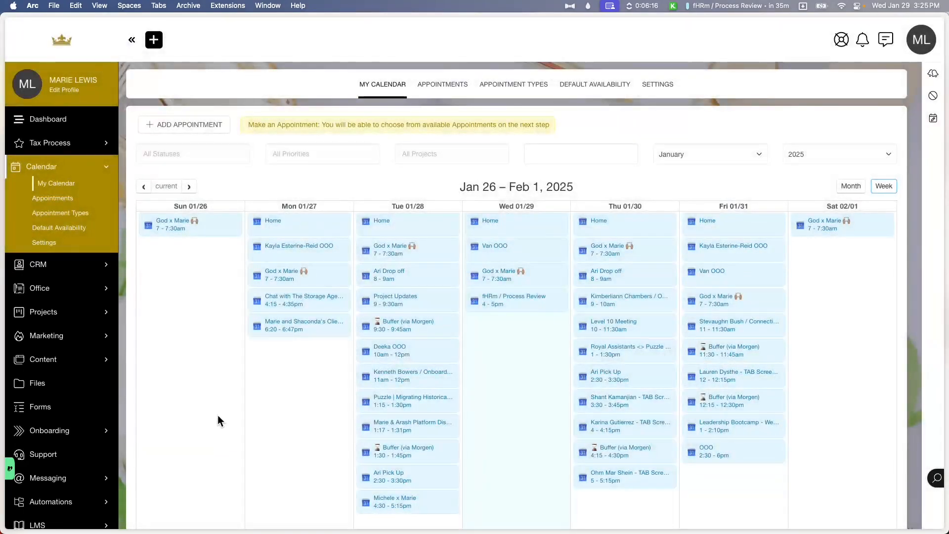
- Start a task on Monday 01/27 as an RE: Task assigned to the Super Admin user, check its linked user choices, and discard it
left_click(293, 370)
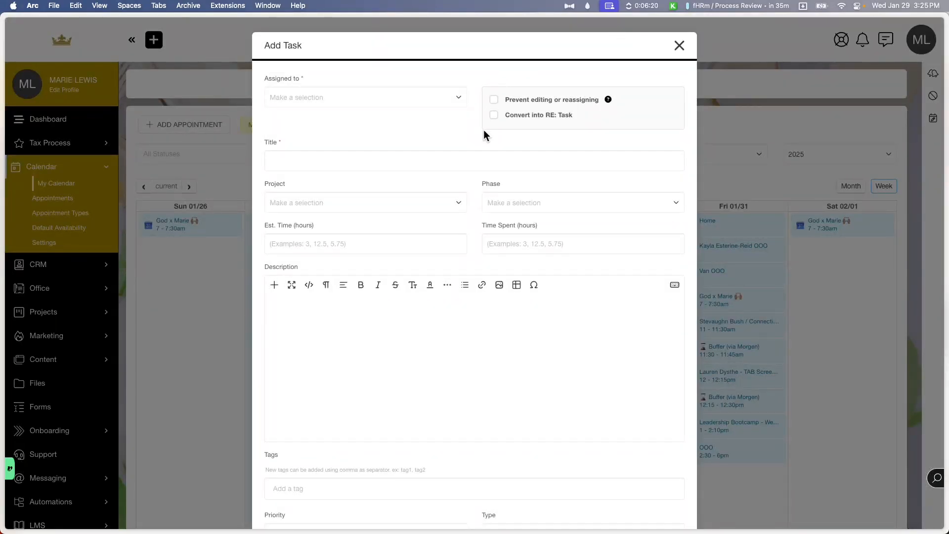
left_click(509, 118)
left_click(420, 141)
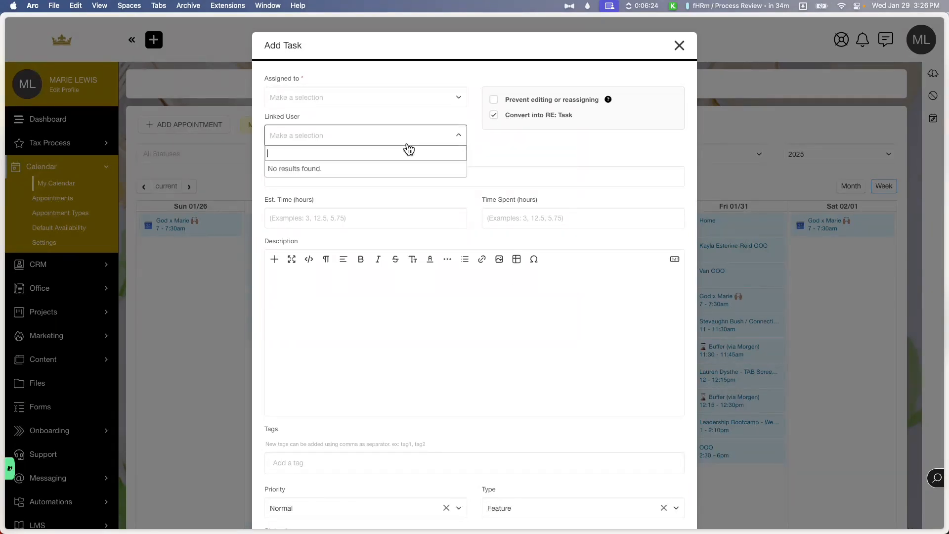
left_click(412, 99)
left_click(402, 149)
left_click(393, 140)
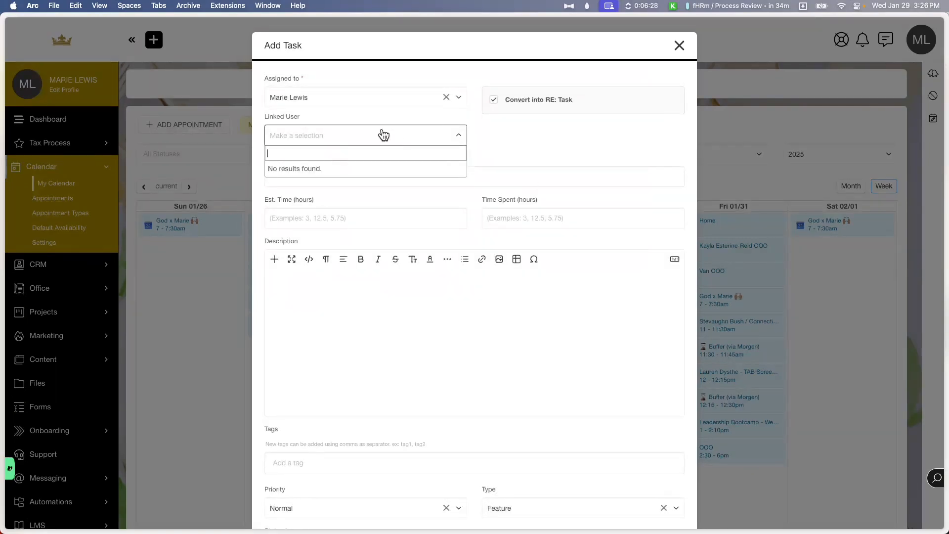
left_click(501, 122)
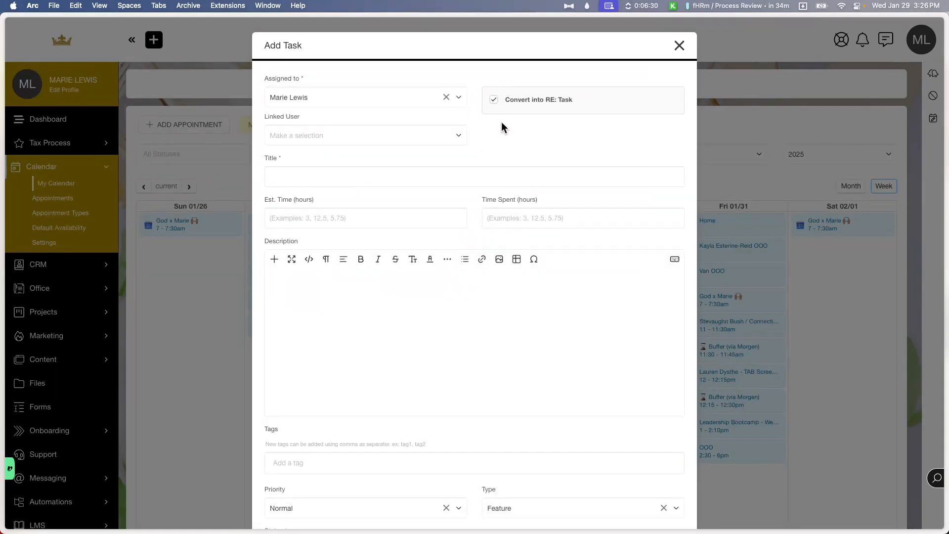
left_click(678, 46)
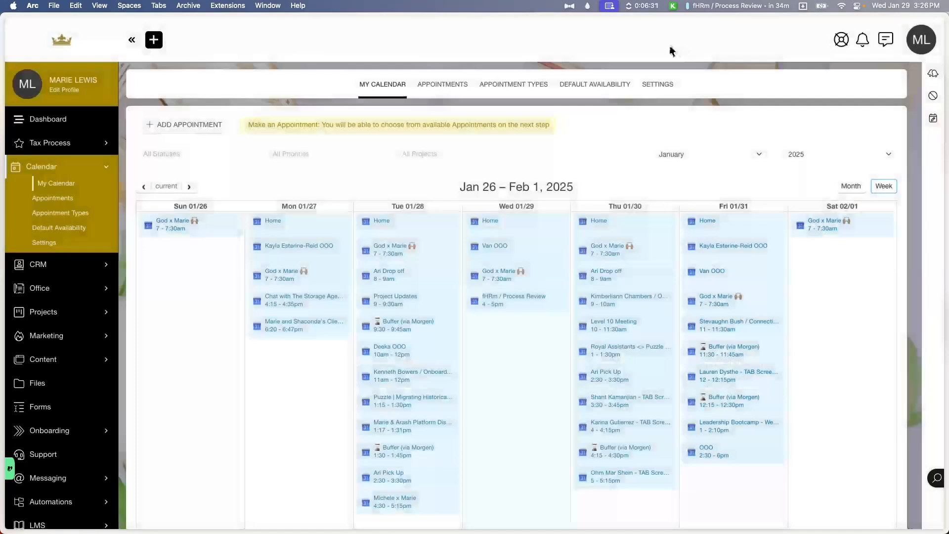
- Start a Discovery Call appointment from the Appointments page and try to book Thursday 30 at 11:30 AM
scroll(486, 188, "down", 2)
scroll(487, 195, "up", 3)
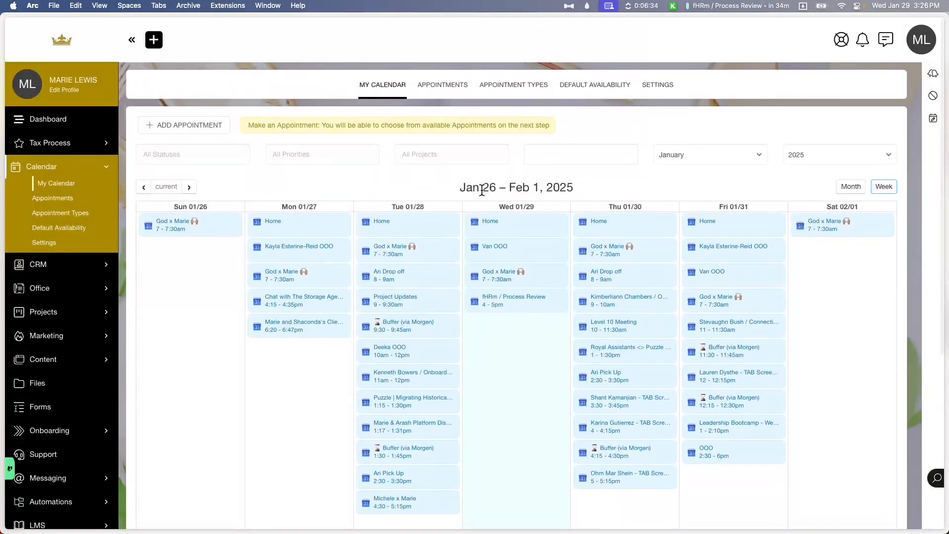
left_click(449, 84)
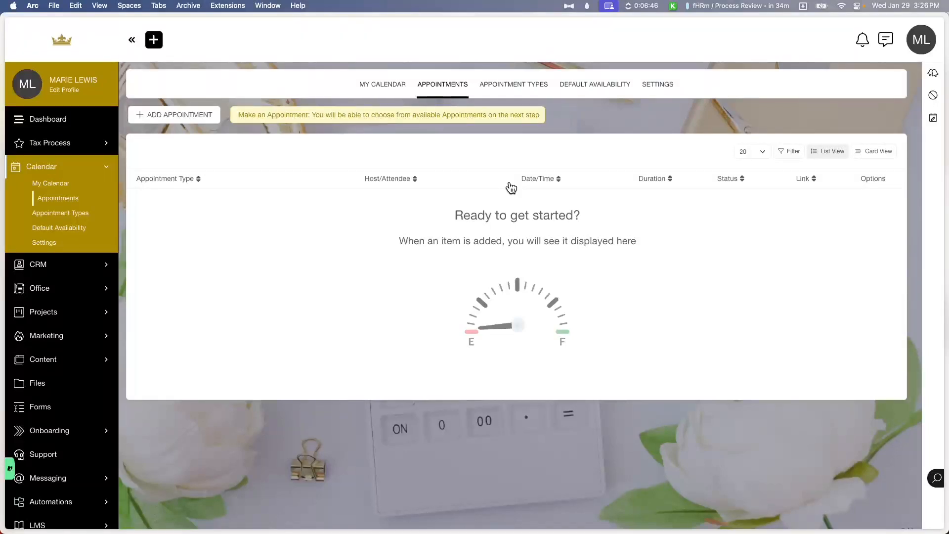
left_click(182, 116)
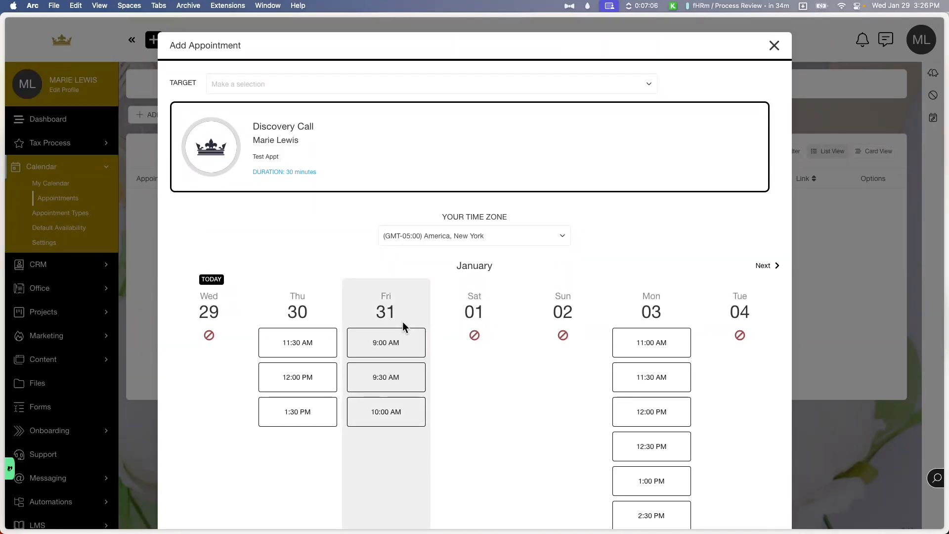
scroll(302, 357, "down", 3)
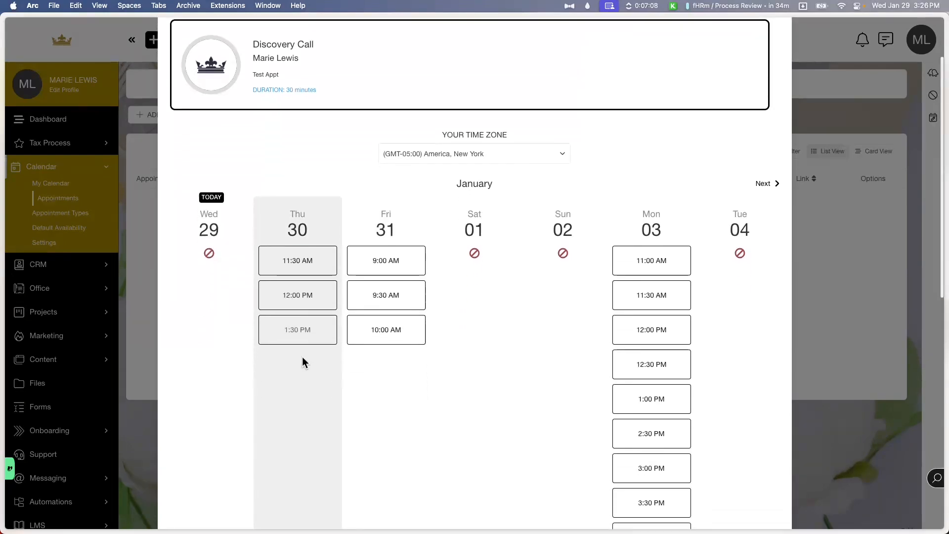
left_click(309, 253)
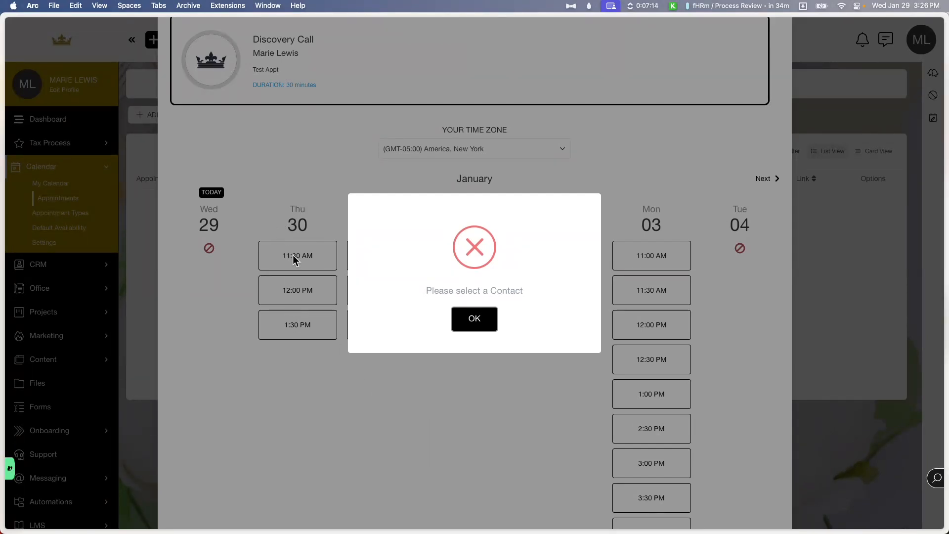
left_click(478, 325)
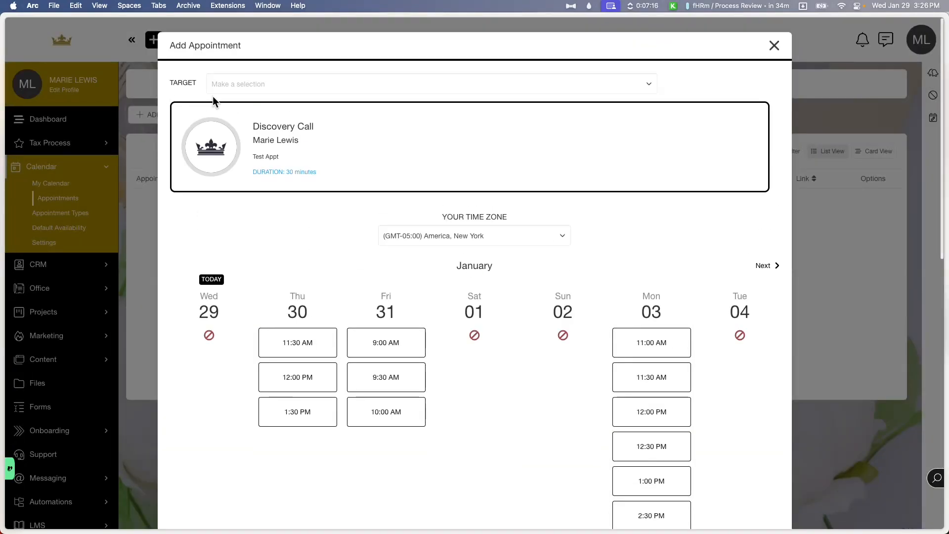
- Examine the appointment's target choices, available time slots and time zone options, and close it without booking
left_click(271, 86)
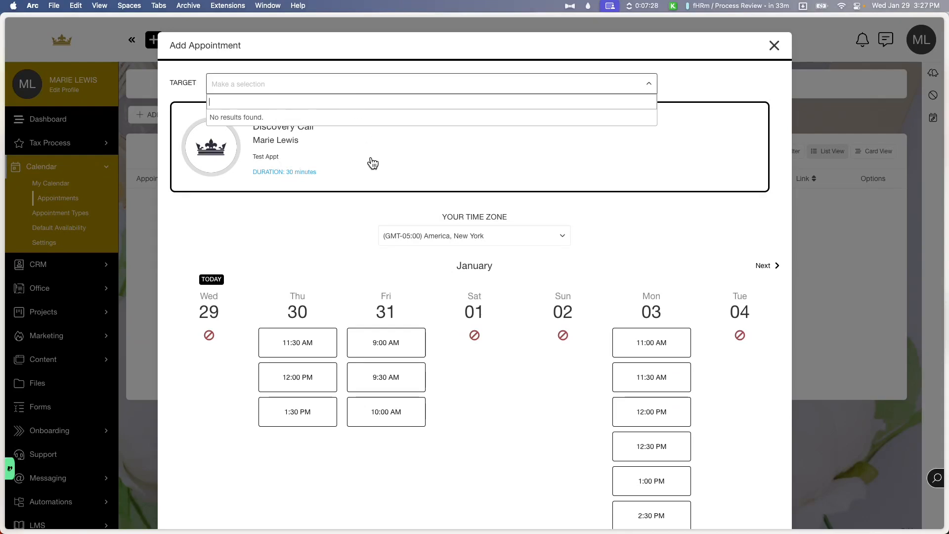
left_click(357, 277)
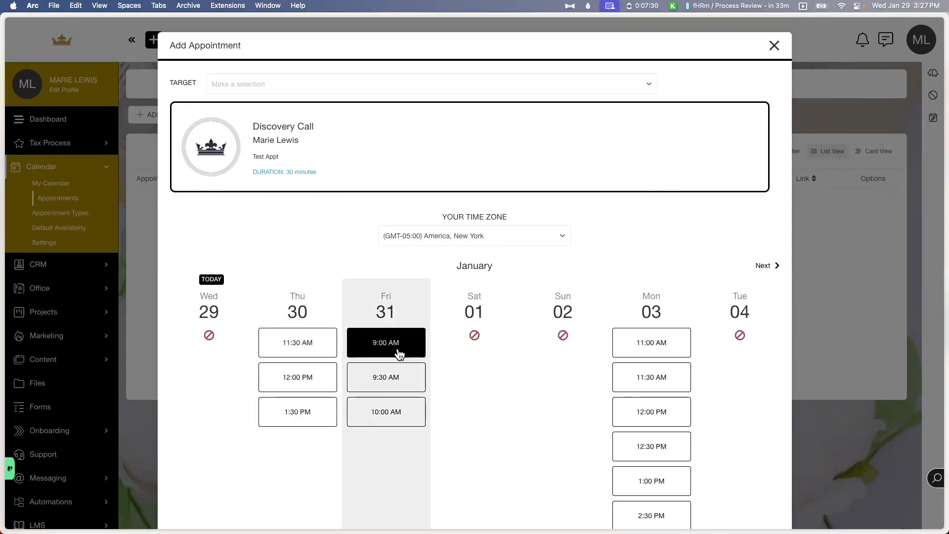
scroll(399, 350, "down", 12)
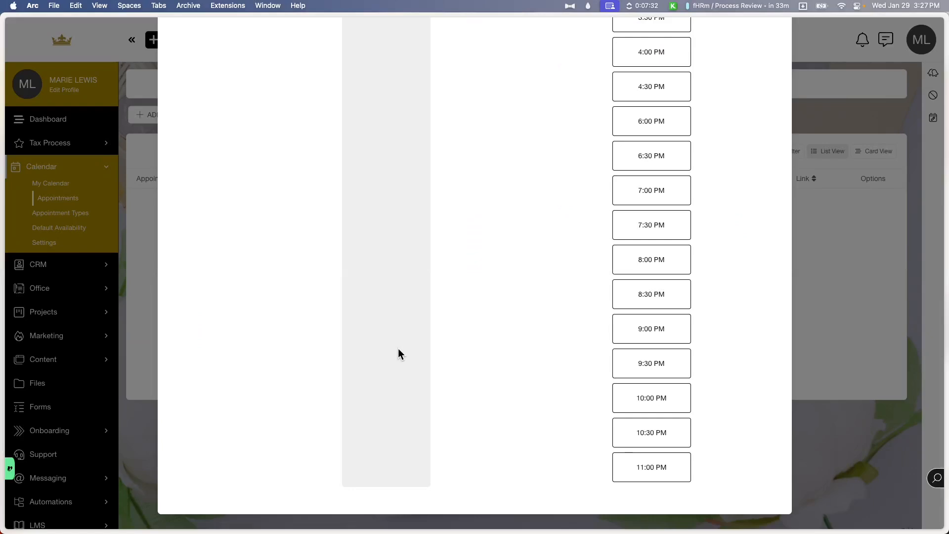
scroll(398, 354, "up", 6)
scroll(613, 422, "up", 5)
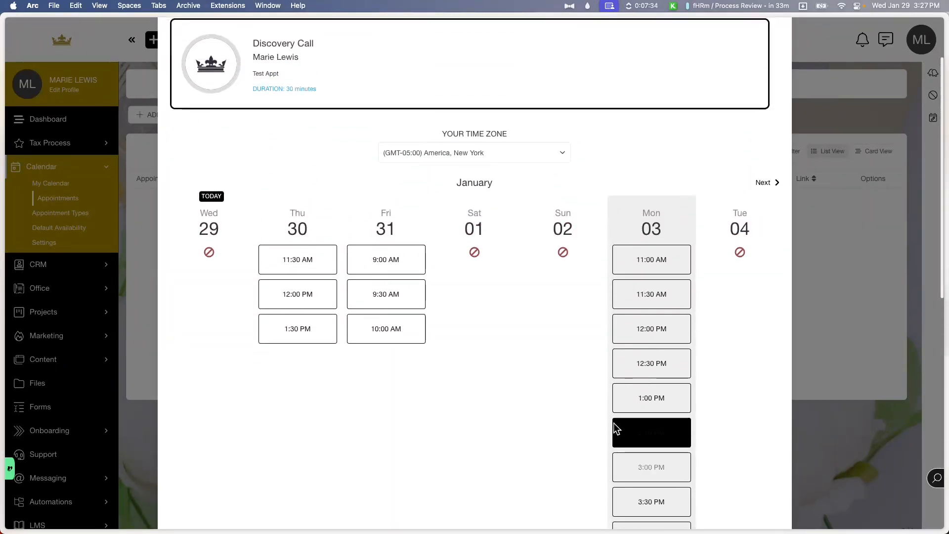
left_click(489, 187)
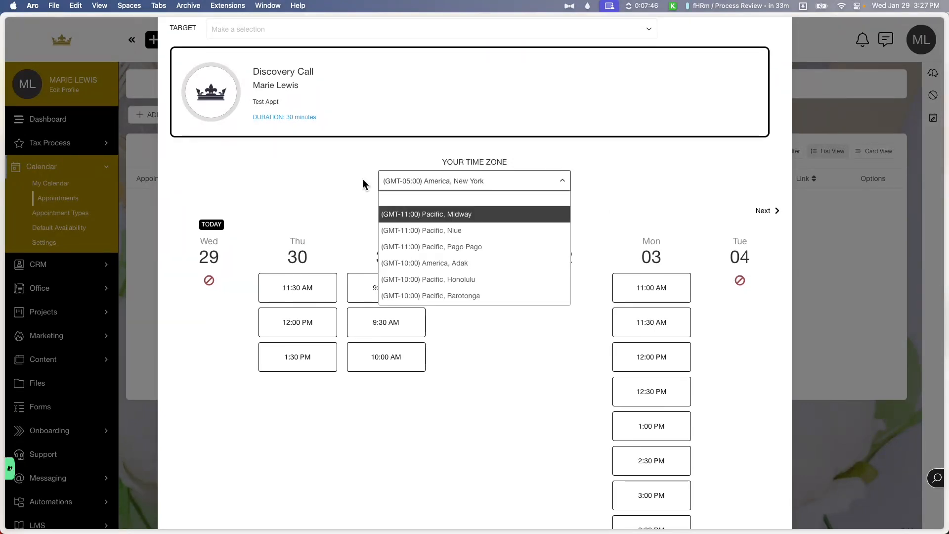
left_click(345, 193)
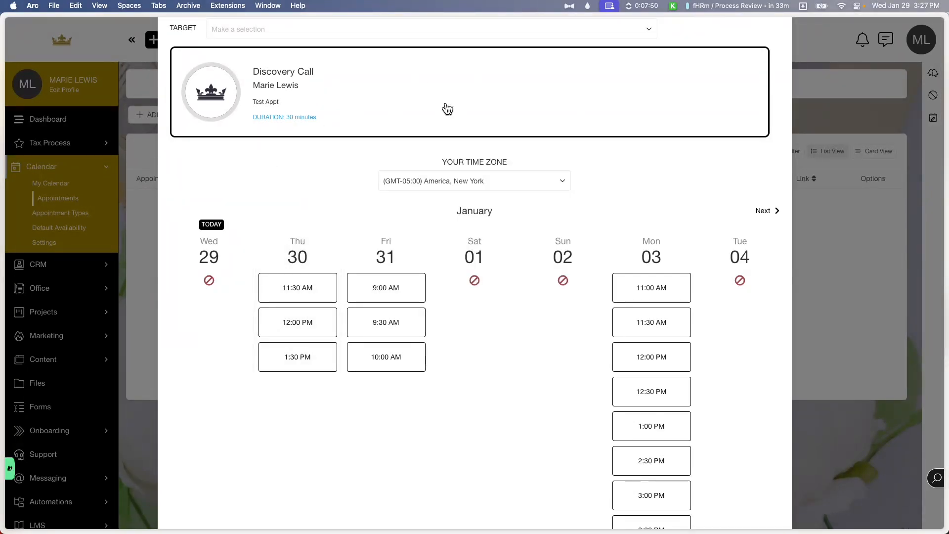
scroll(450, 171, "up", 2)
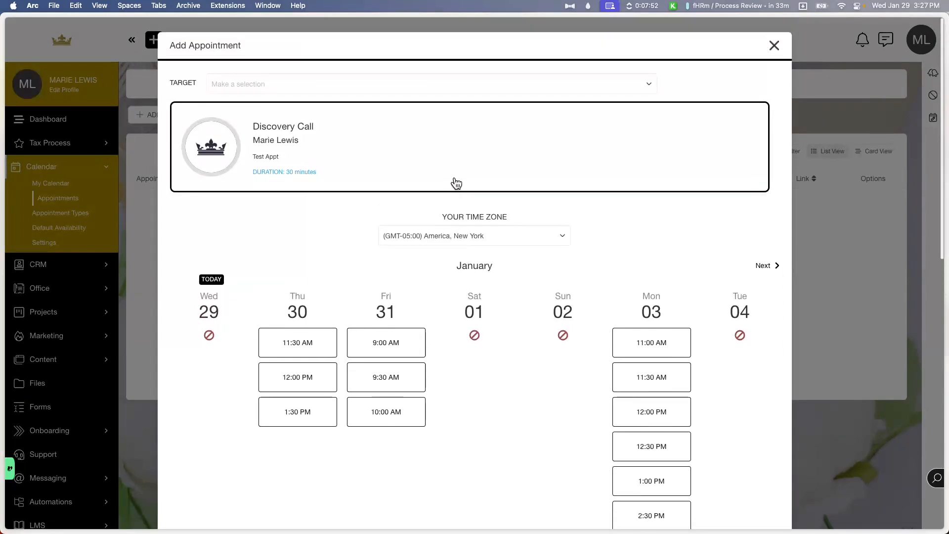
left_click(774, 46)
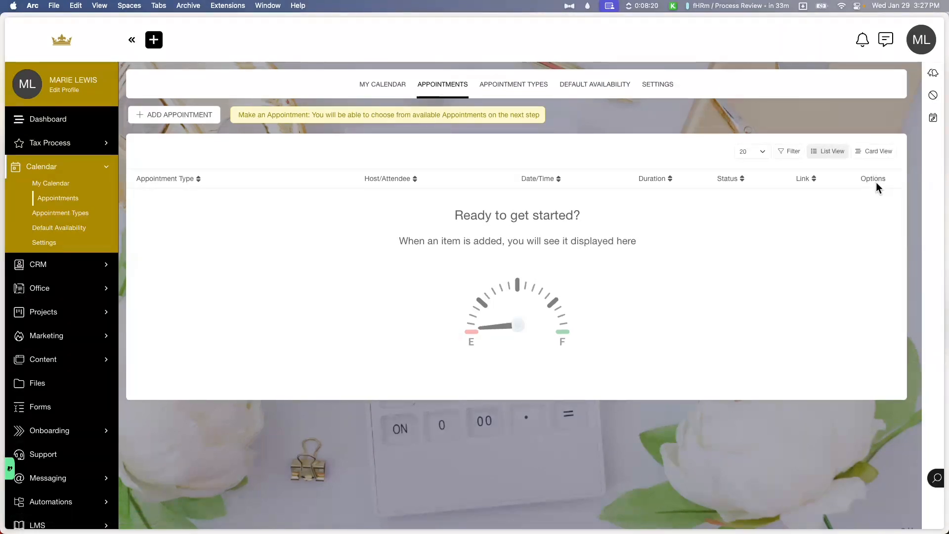
- Start a new appointment type named "Onboarding Session" and set its button text to "Schedule"
left_click(494, 87)
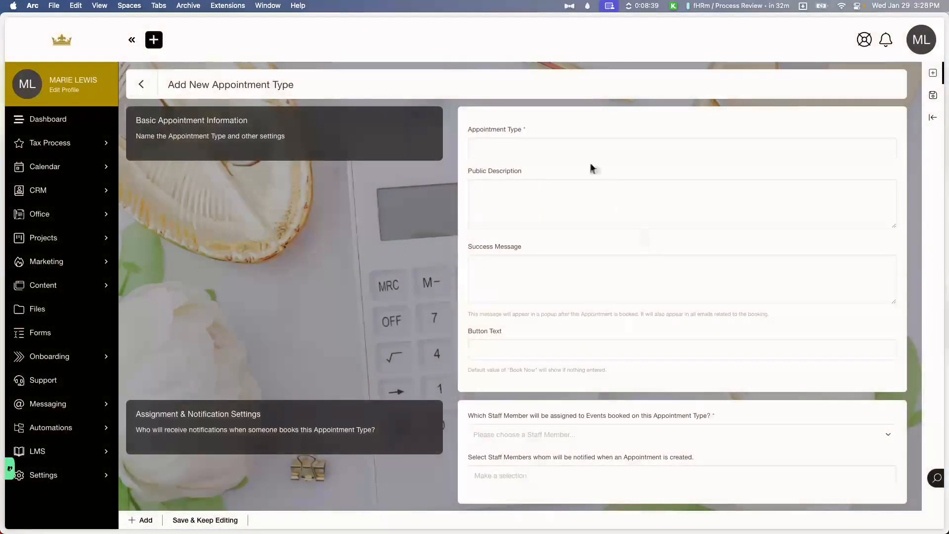
left_click(582, 147)
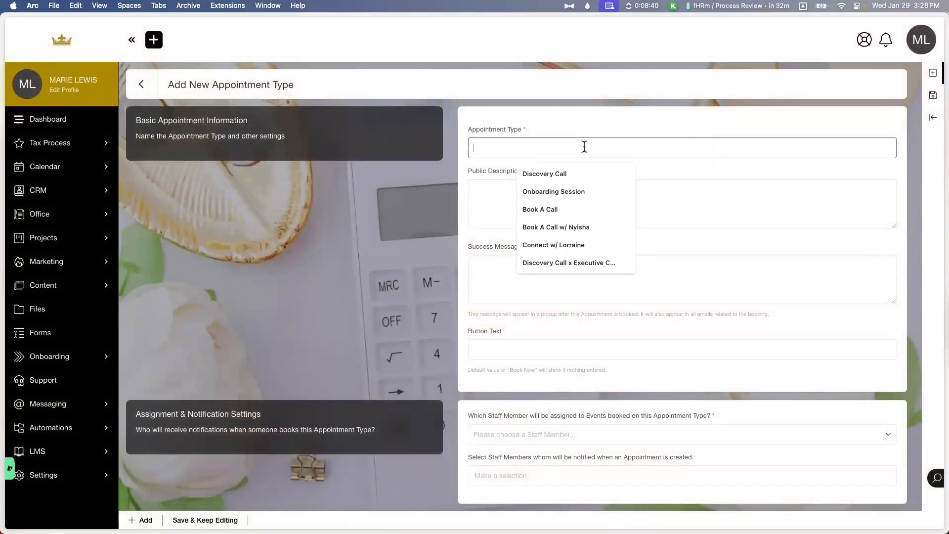
left_click(553, 188)
left_click(528, 210)
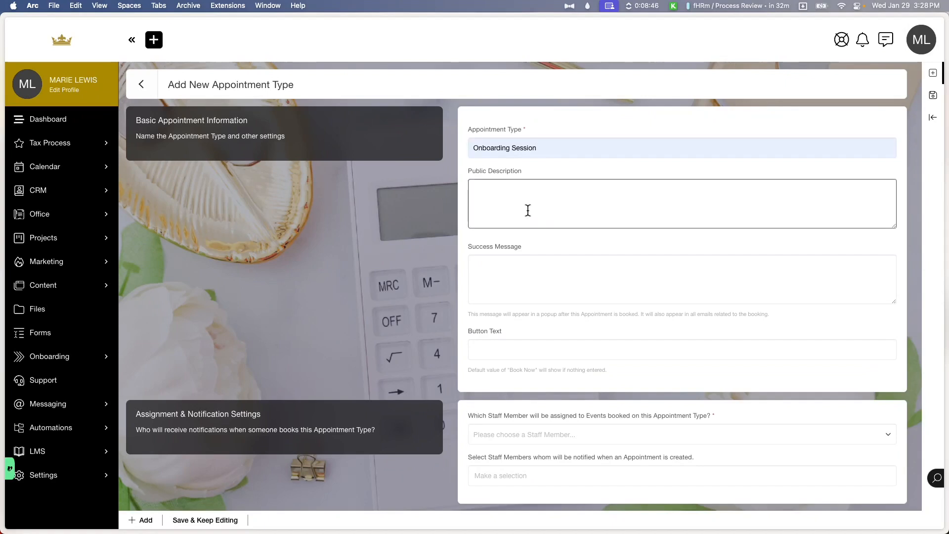
left_click(581, 279)
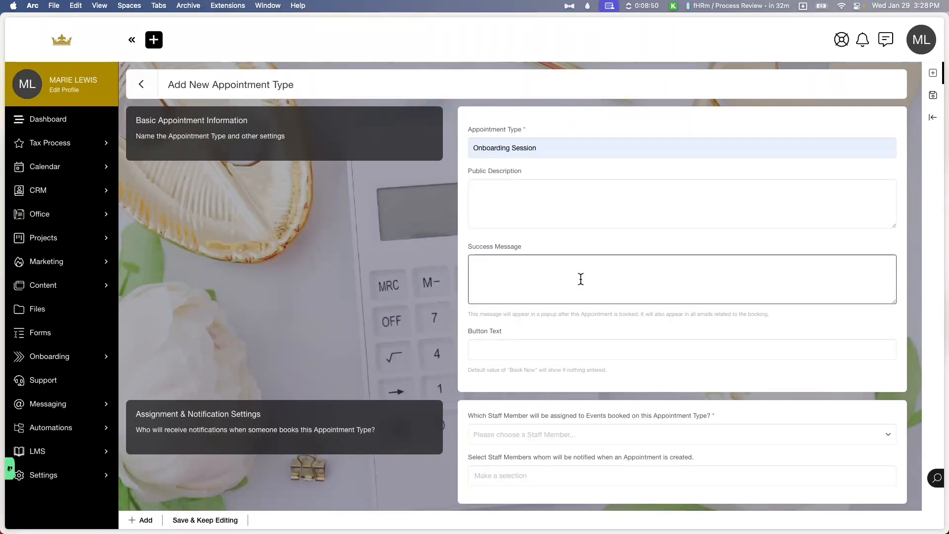
left_click(577, 352)
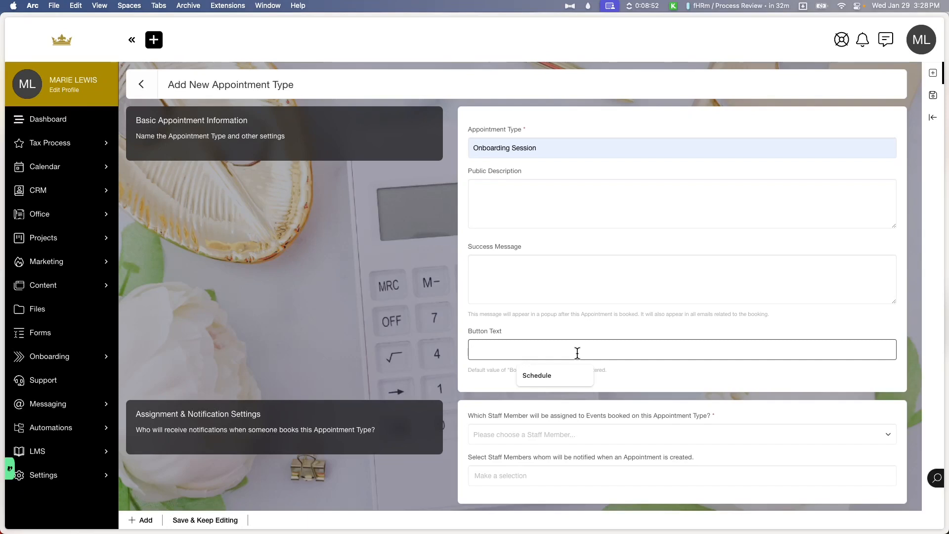
left_click(556, 374)
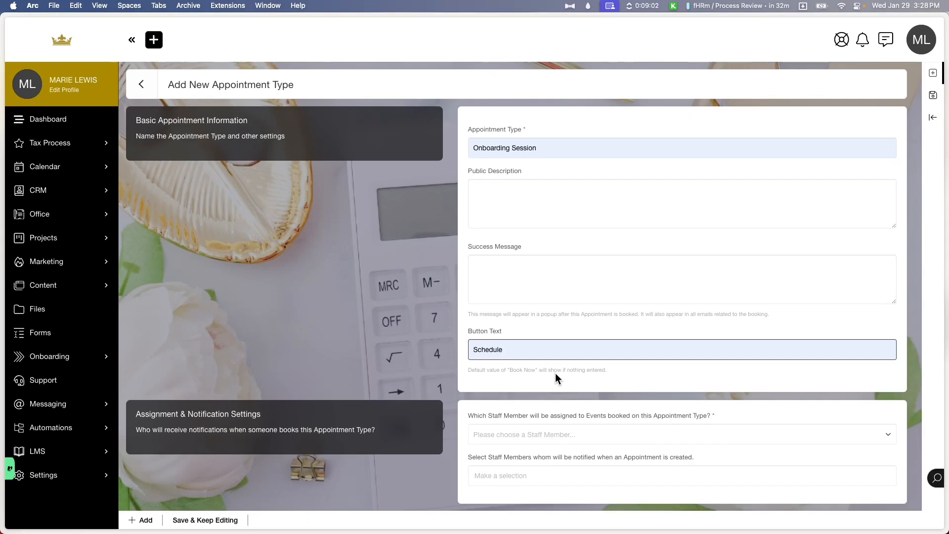
scroll(556, 373, "down", 3)
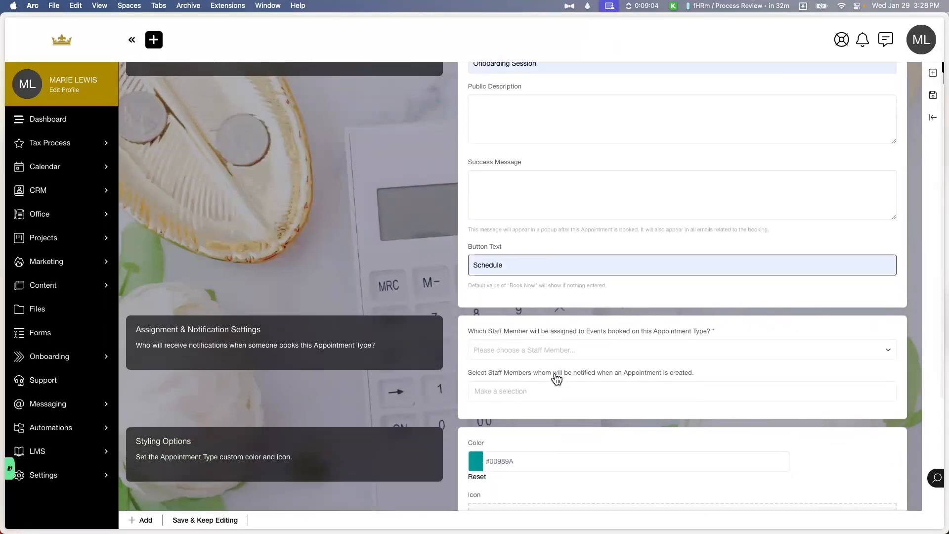
- Assign the Super Admin staff member to events booked on this appointment type and to its booking notifications
left_click(567, 351)
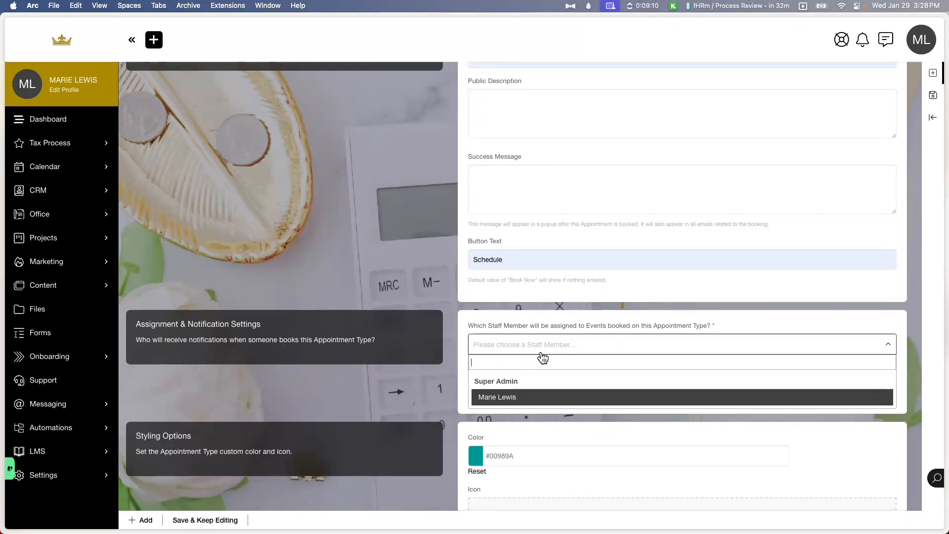
left_click(502, 396)
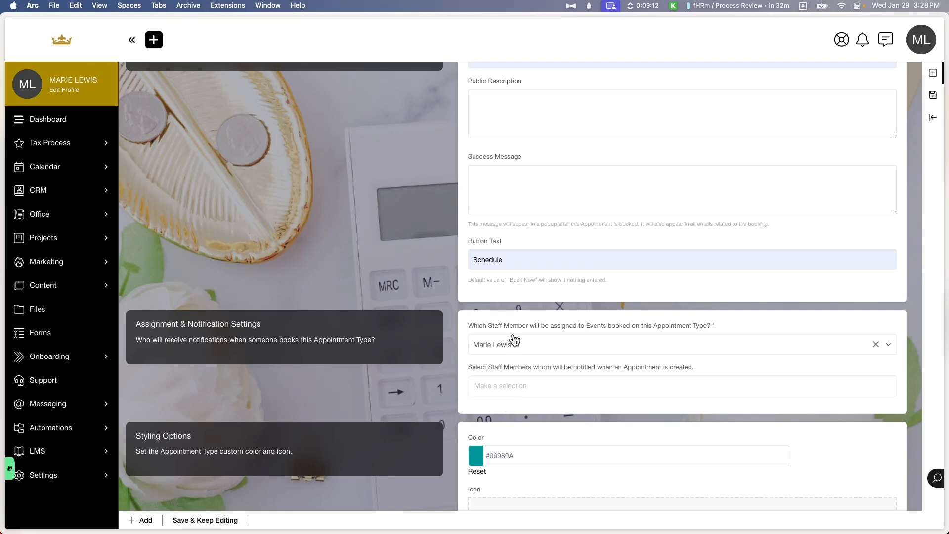
left_click(543, 383)
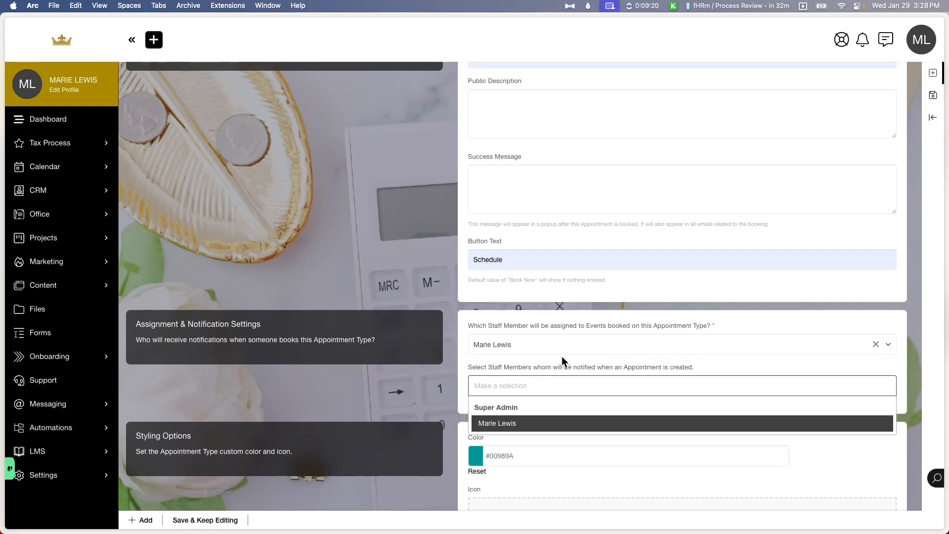
left_click(511, 421)
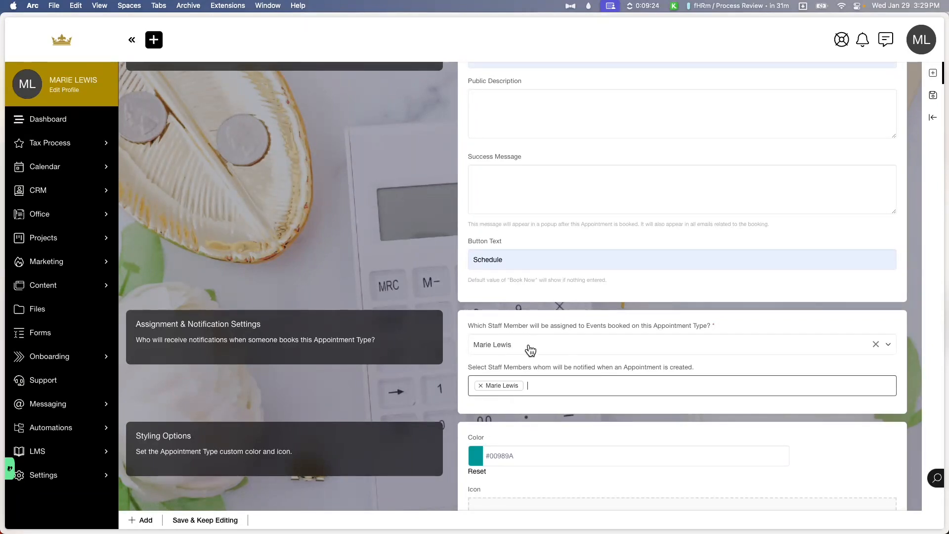
- Set the appointment type's color to purple #7642AD in the styling options
scroll(530, 350, "down", 5)
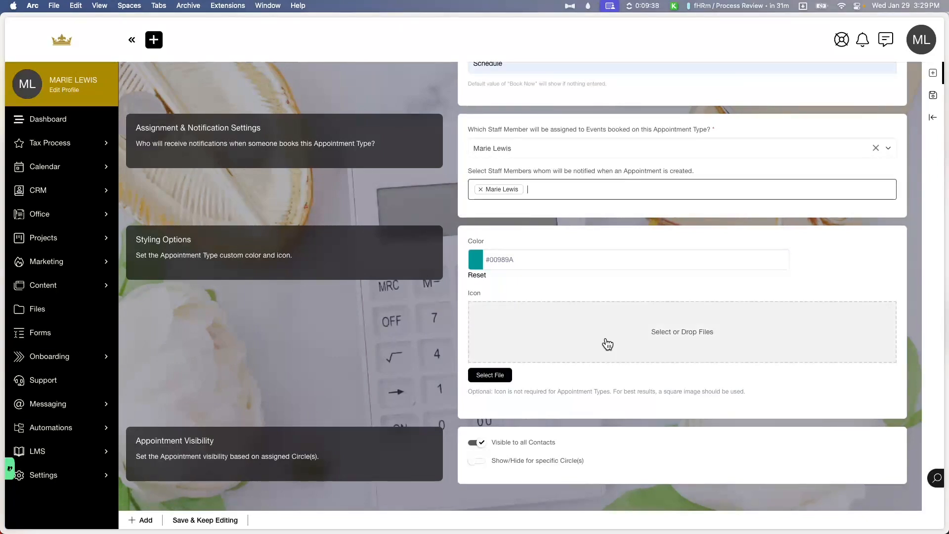
left_click(509, 259)
mouse_move(532, 287)
left_mouse_down()
mouse_move(477, 280)
mouse_move(483, 318)
mouse_move(519, 273)
mouse_move(518, 305)
mouse_move(548, 289)
mouse_move(516, 290)
left_mouse_up()
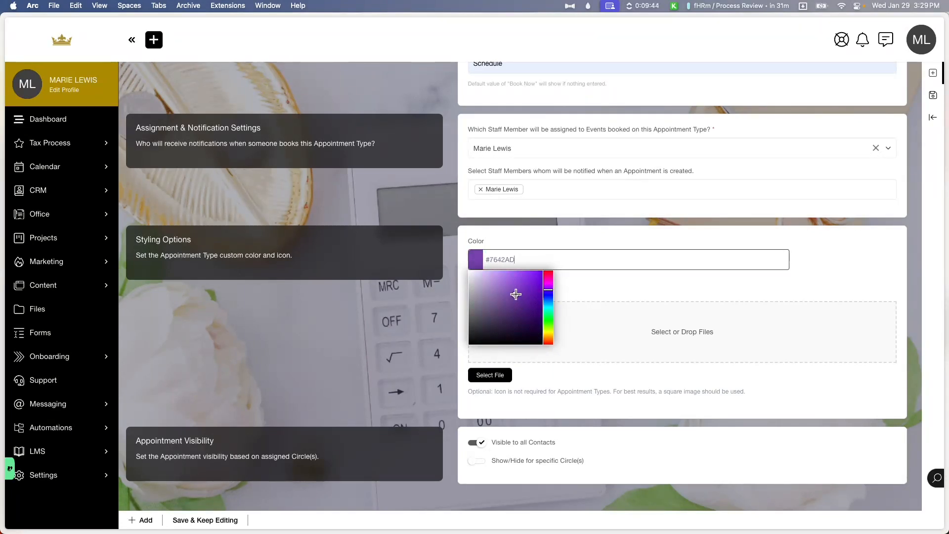
left_click(650, 290)
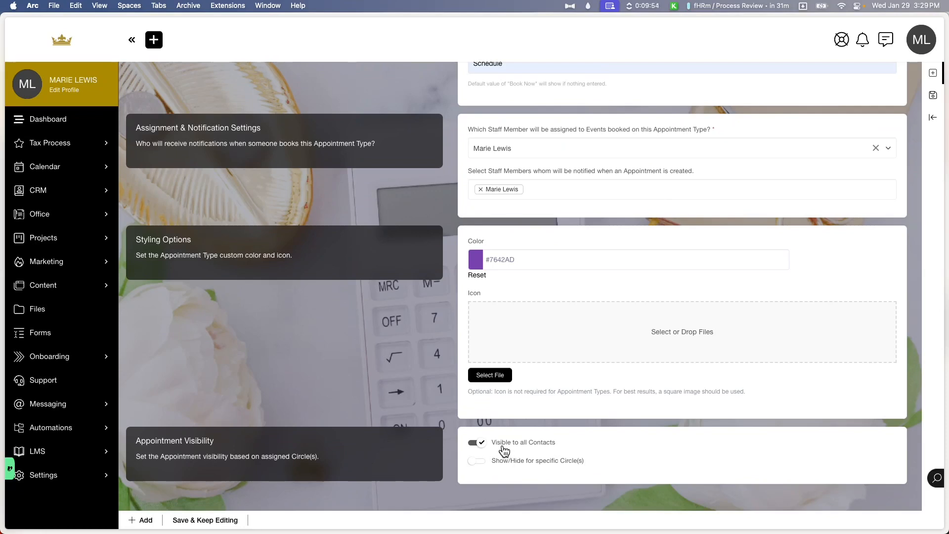
- Switch the appointment visibility to specific circles and check the circles offered for showing and hiding, without selecting any
left_click(477, 461)
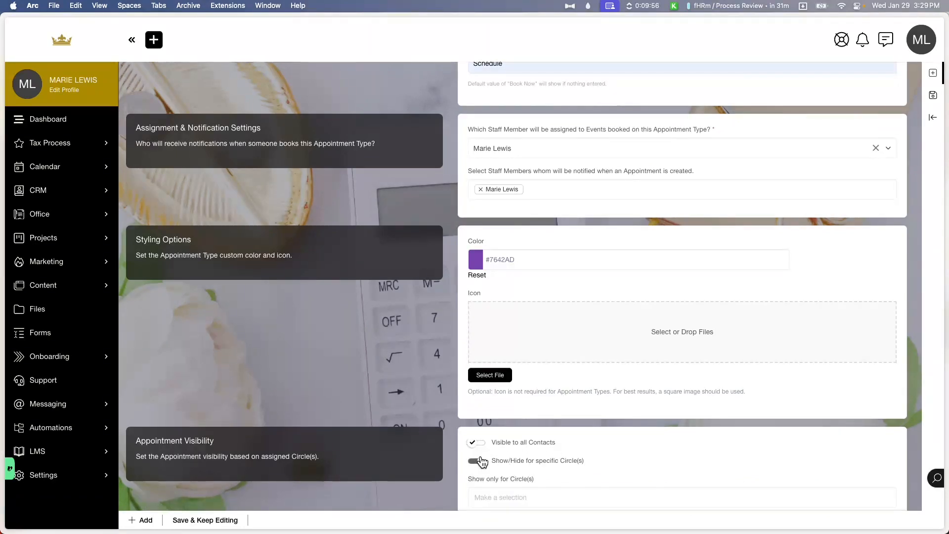
scroll(563, 449, "down", 3)
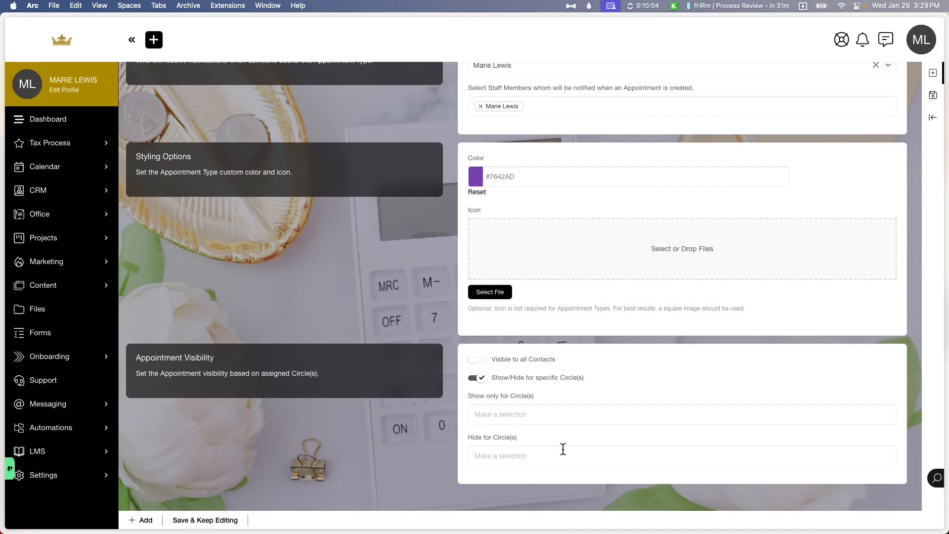
left_click(534, 410)
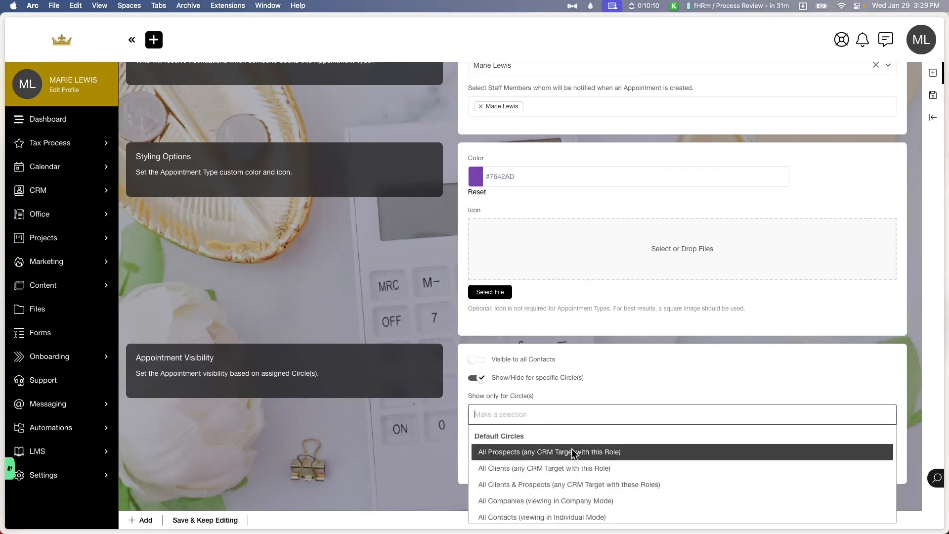
left_click(448, 434)
left_click(484, 449)
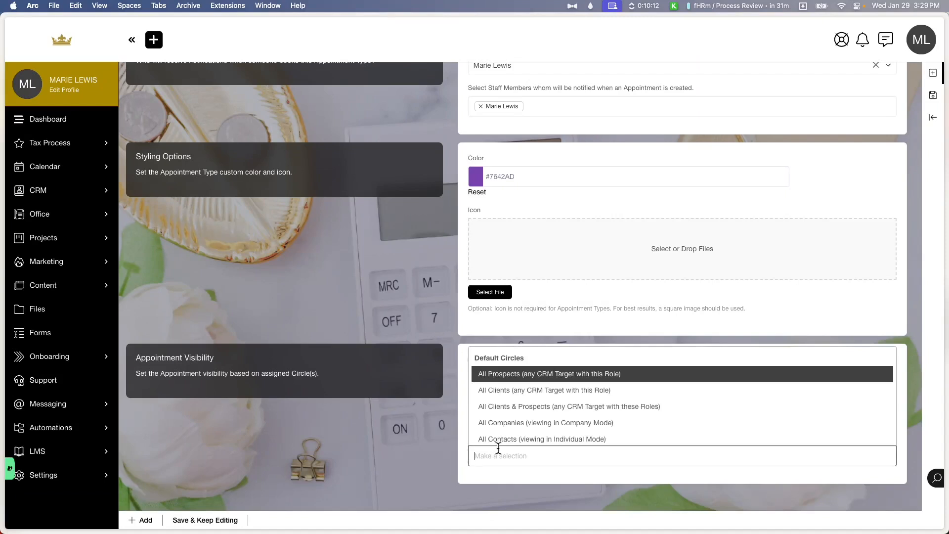
left_click(465, 429)
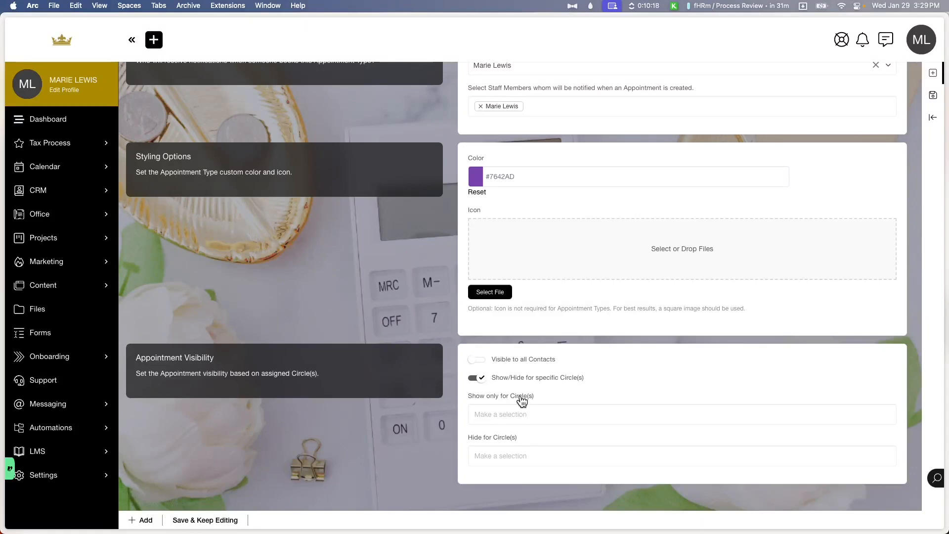
- Review the completed form and add the Onboarding Session appointment type
scroll(406, 433, "up", 10)
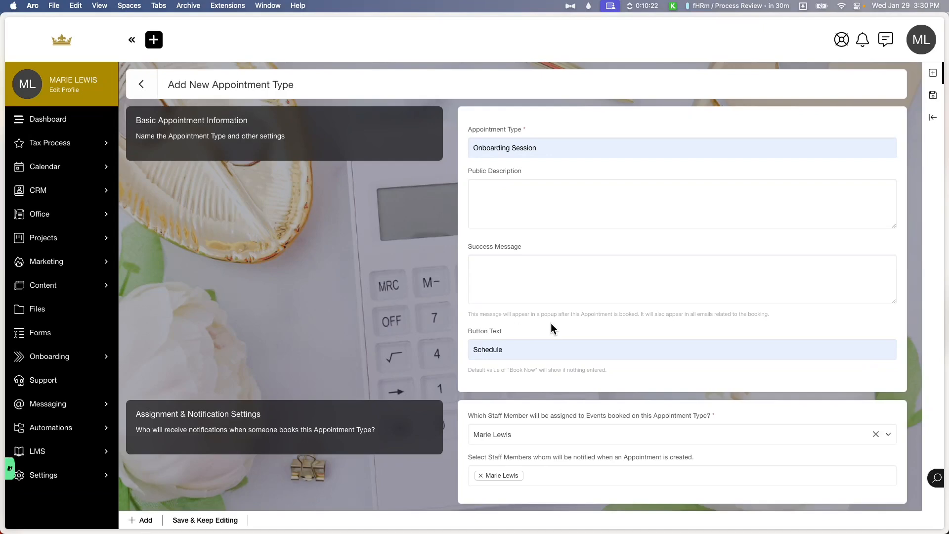
scroll(550, 322, "down", 8)
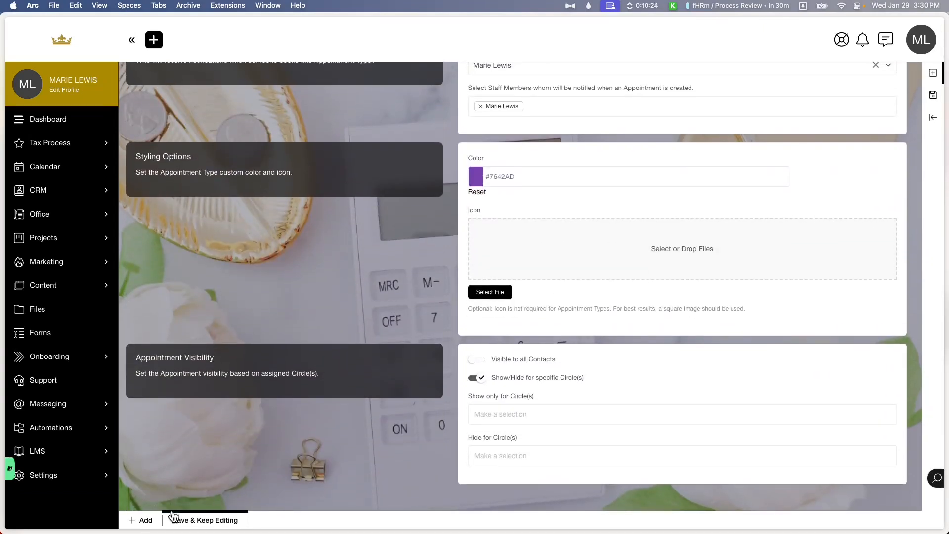
left_click(149, 520)
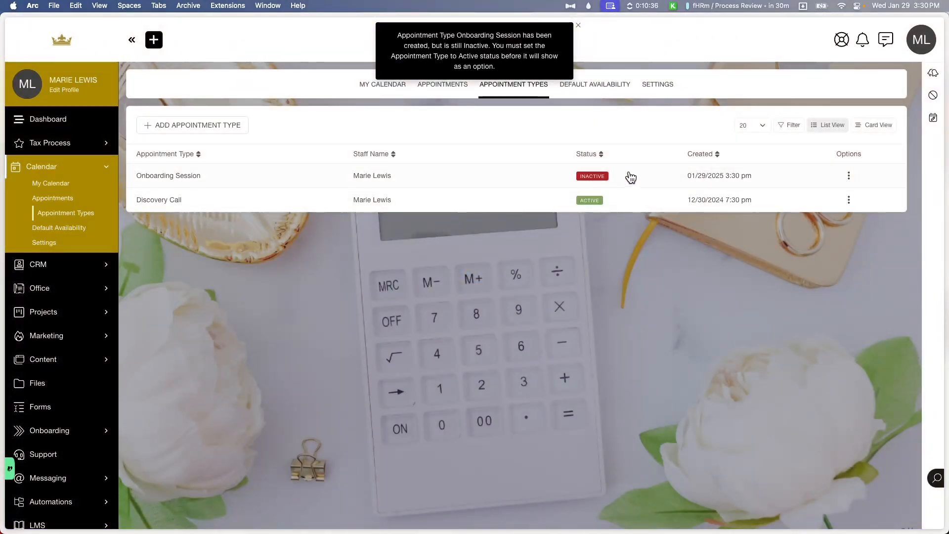
- Open the Onboarding Session appointment type for editing and go to its automation settings
left_click(848, 176)
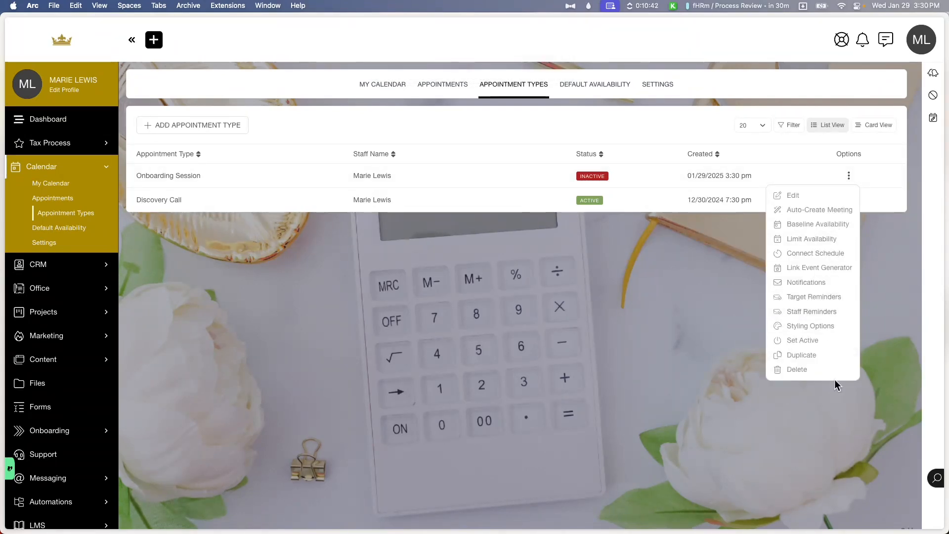
left_click(822, 195)
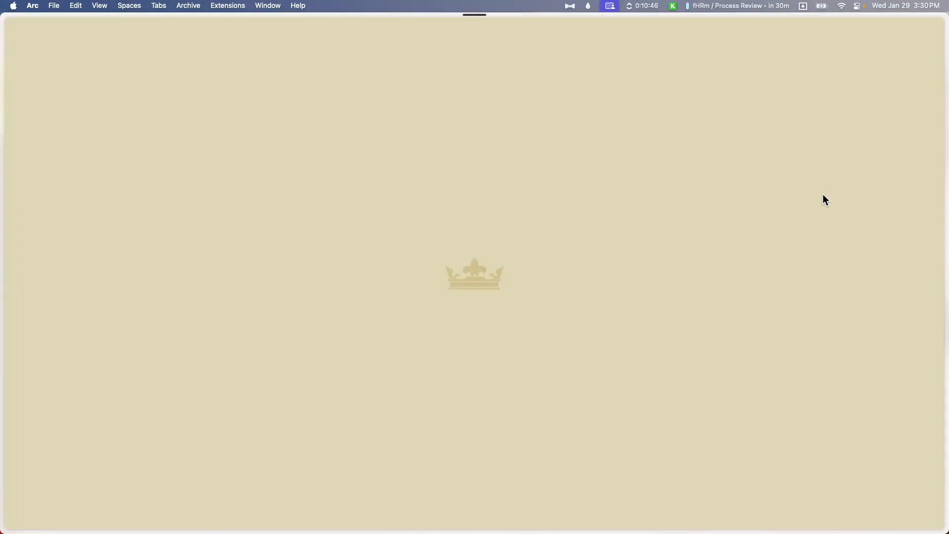
scroll(823, 194, "down", 15)
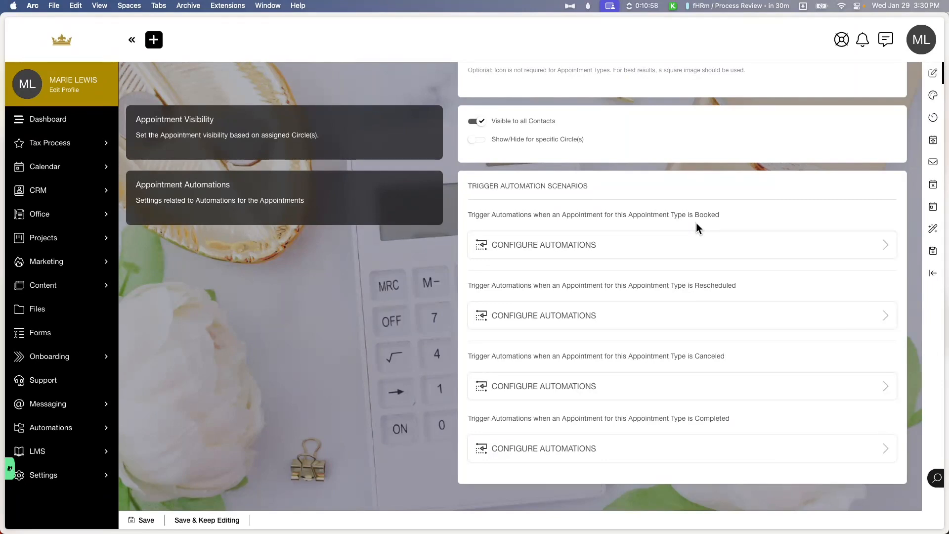
- Examine the automation actions offered when an appointment is booked, and save the appointment type while keeping it open for editing
left_click(735, 243)
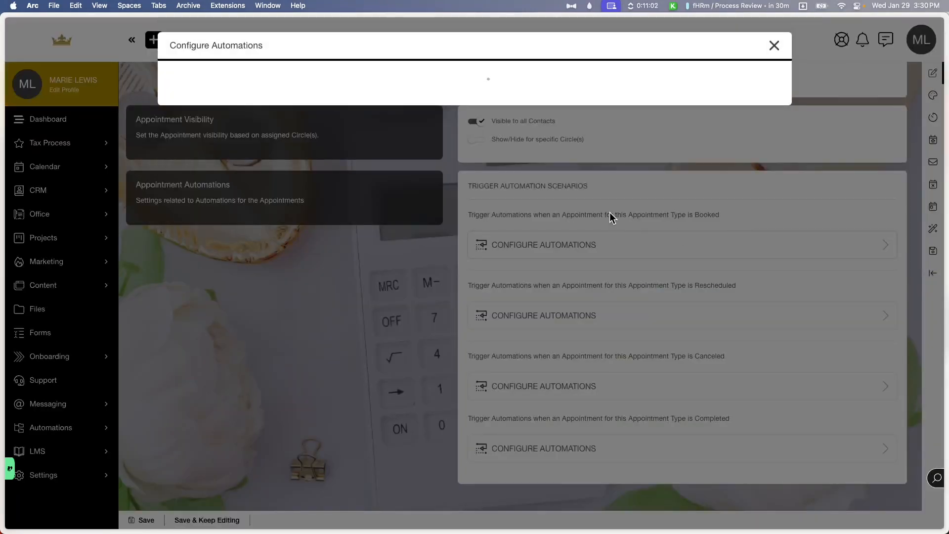
left_click(480, 91)
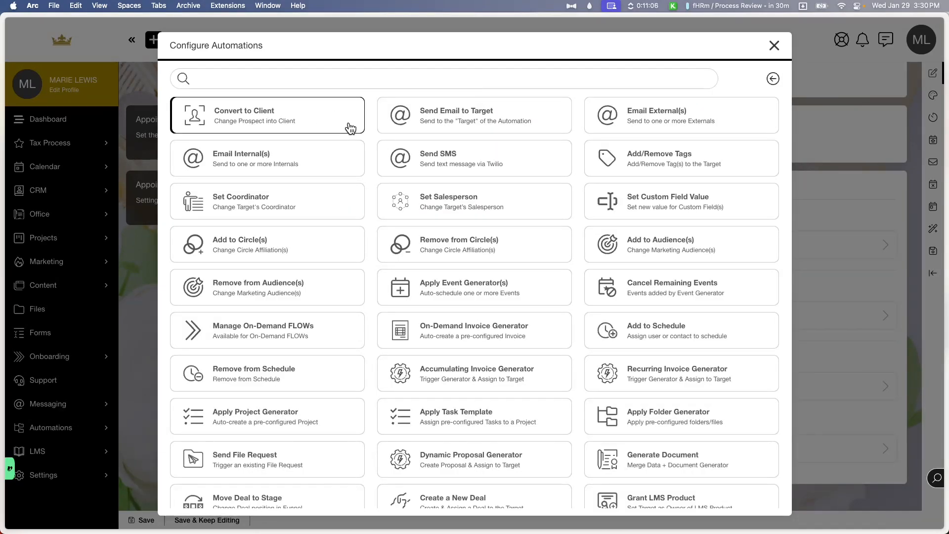
scroll(375, 150, "down", 2)
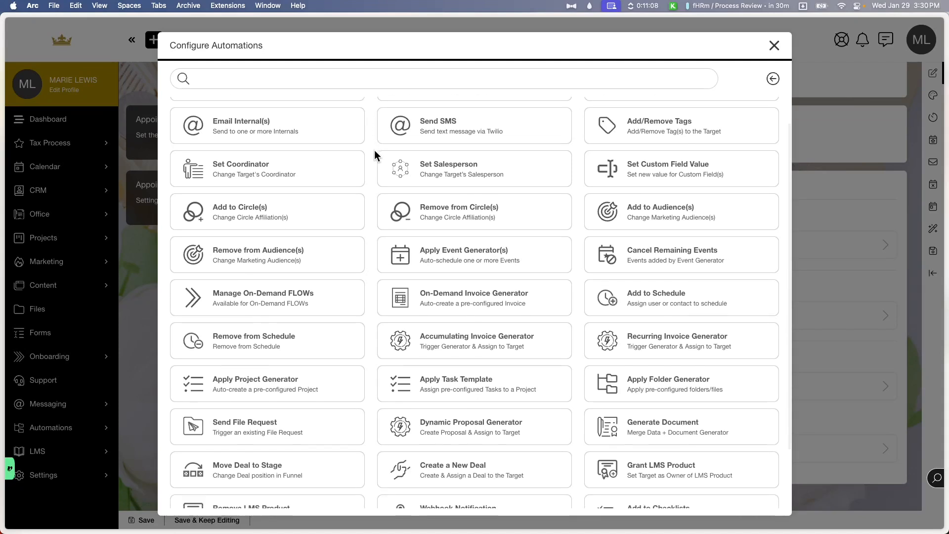
scroll(375, 150, "down", 1)
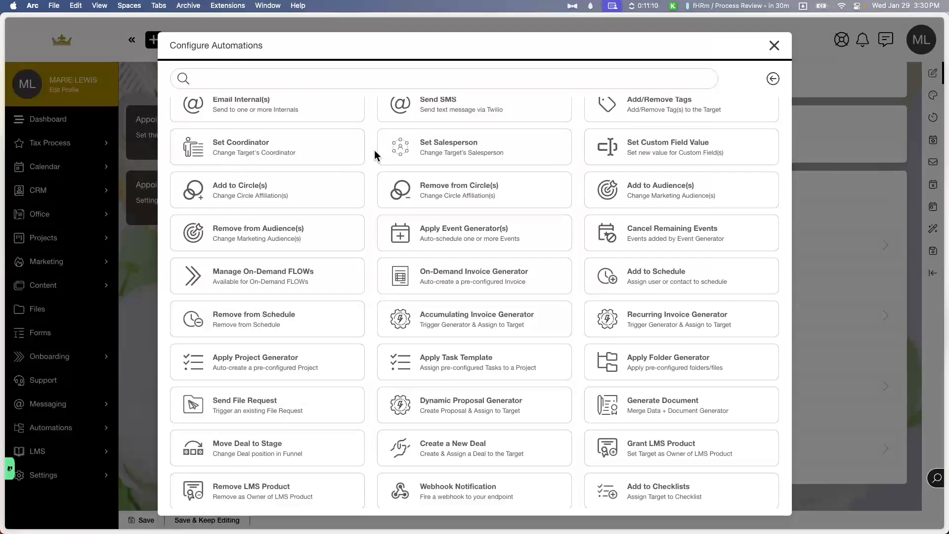
left_click(773, 46)
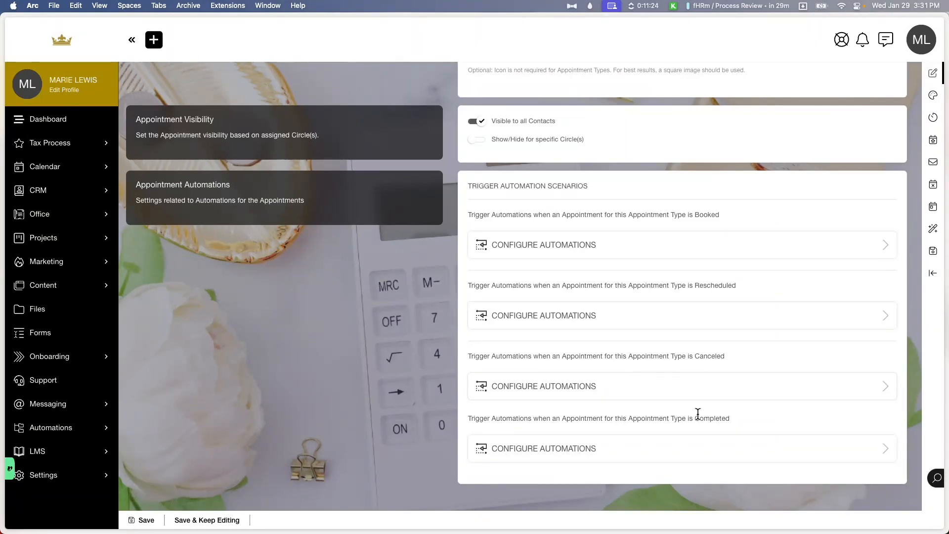
scroll(695, 410, "up", 8)
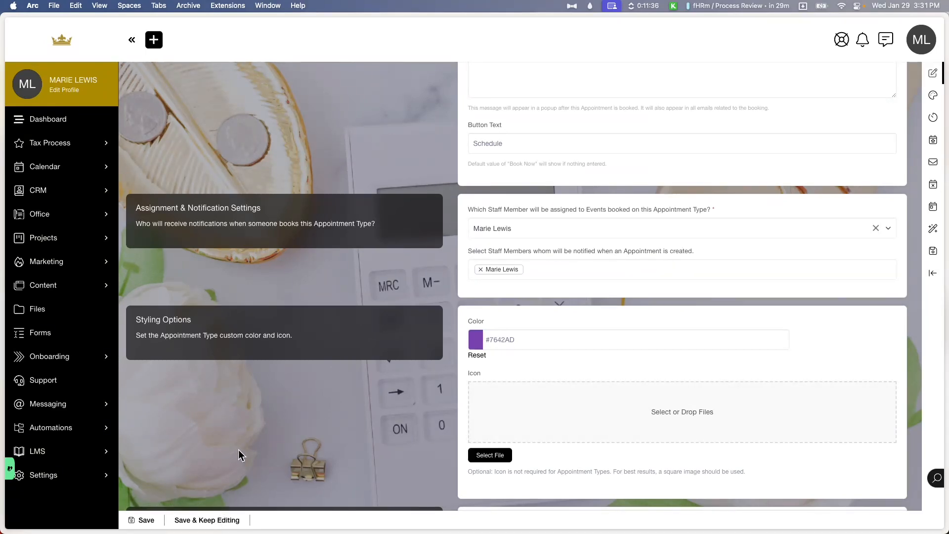
left_click(218, 524)
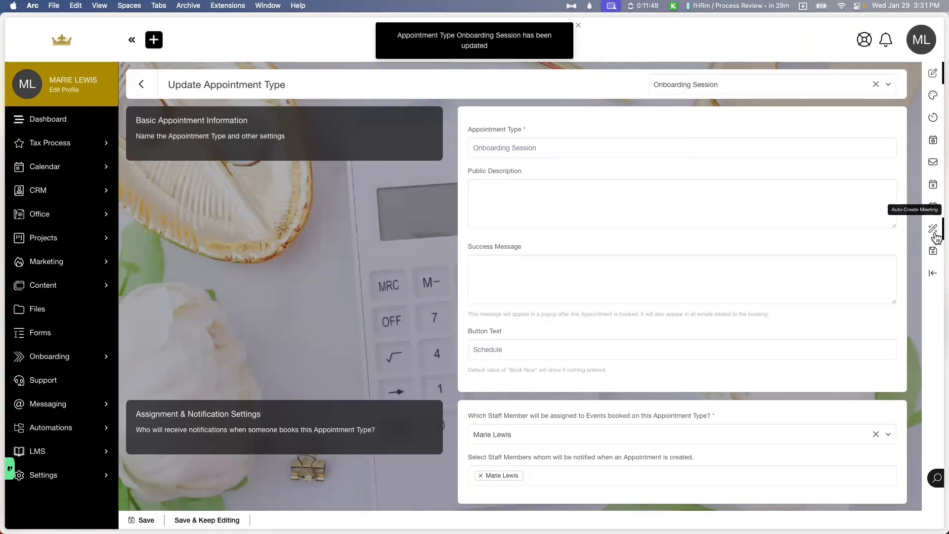
- View the Connect Schedule and Link Event Generator settings of the Onboarding Session type and close them unchanged
left_click(932, 98)
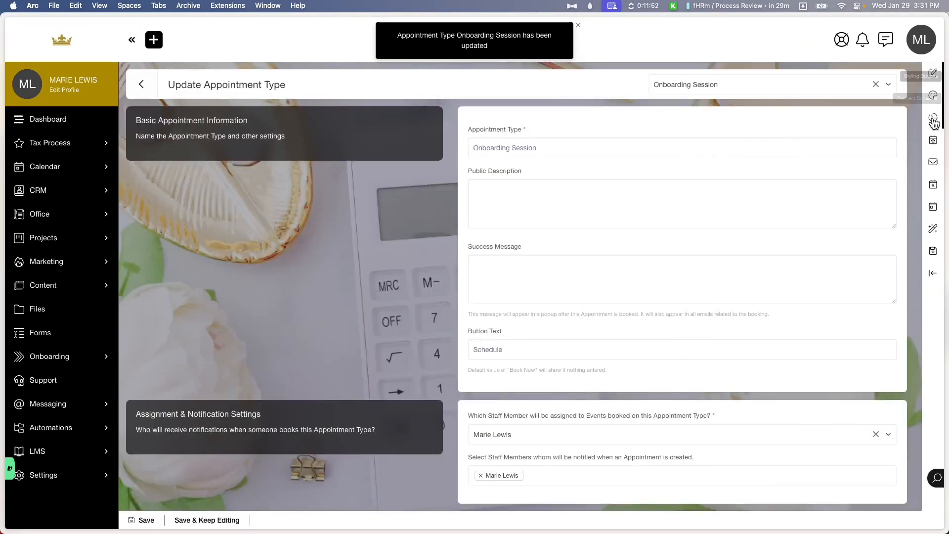
left_click(932, 122)
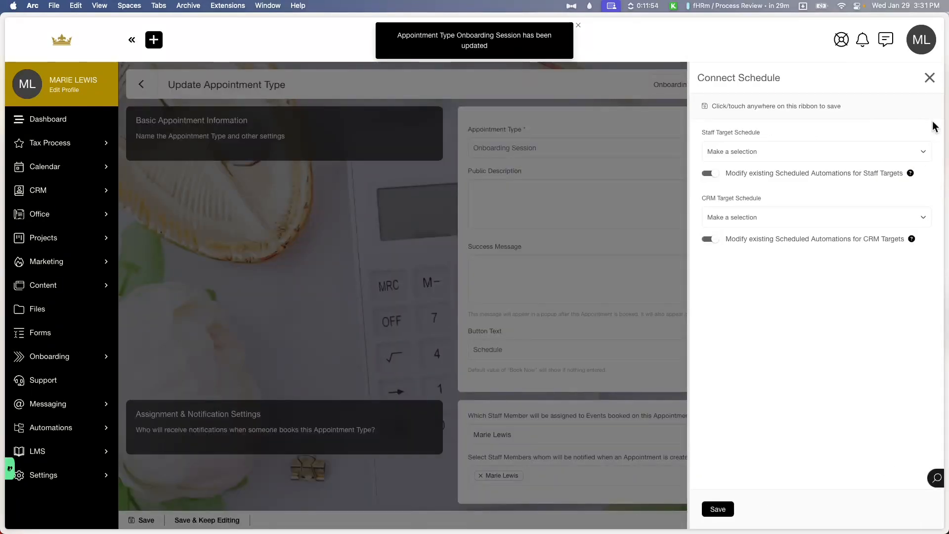
left_click(929, 78)
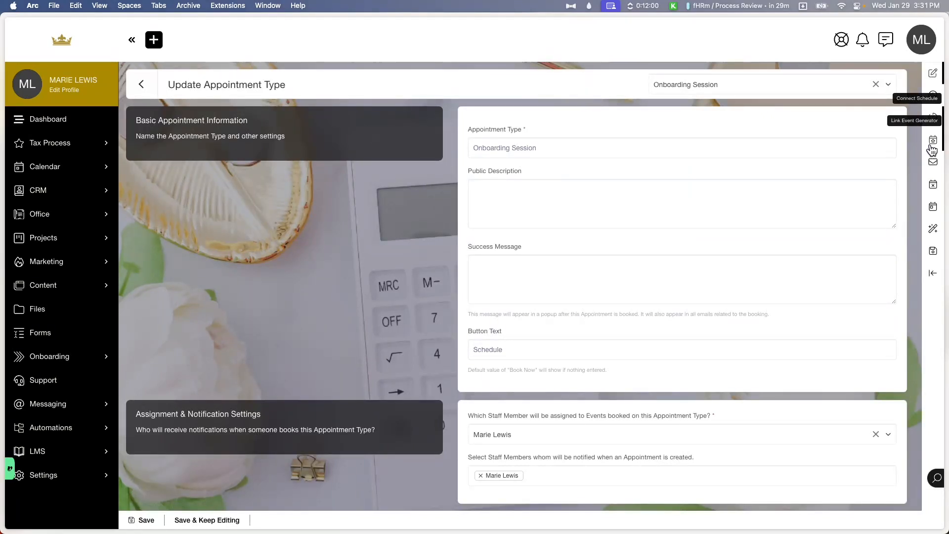
left_click(932, 148)
left_click(929, 78)
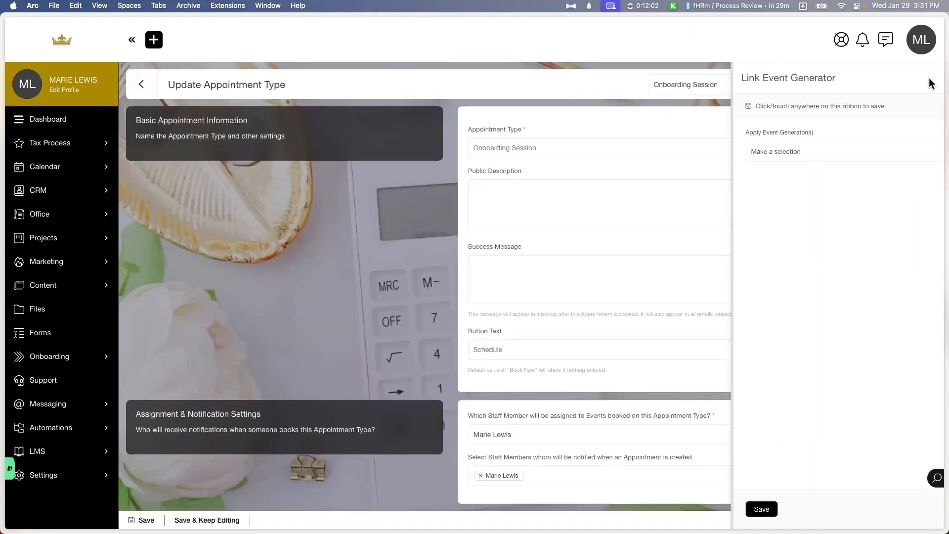
- Examine the notification templates for Appointment Booked (To Staff) and Appointment Booked (To Target)
left_click(933, 164)
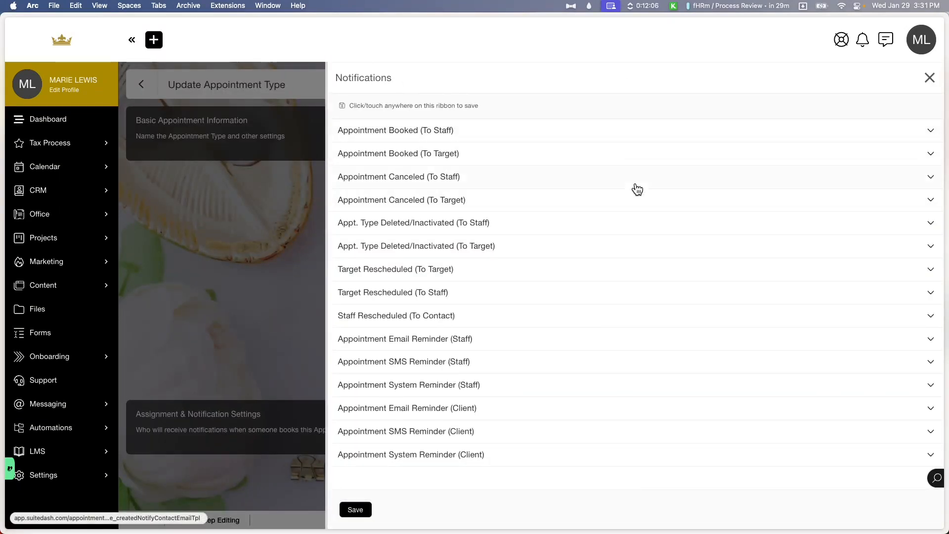
left_click(508, 138)
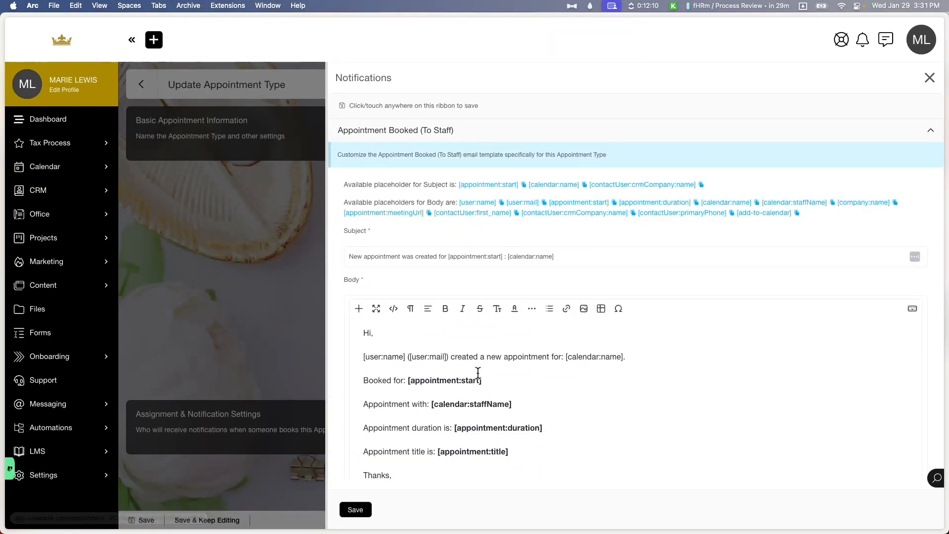
left_click(885, 131)
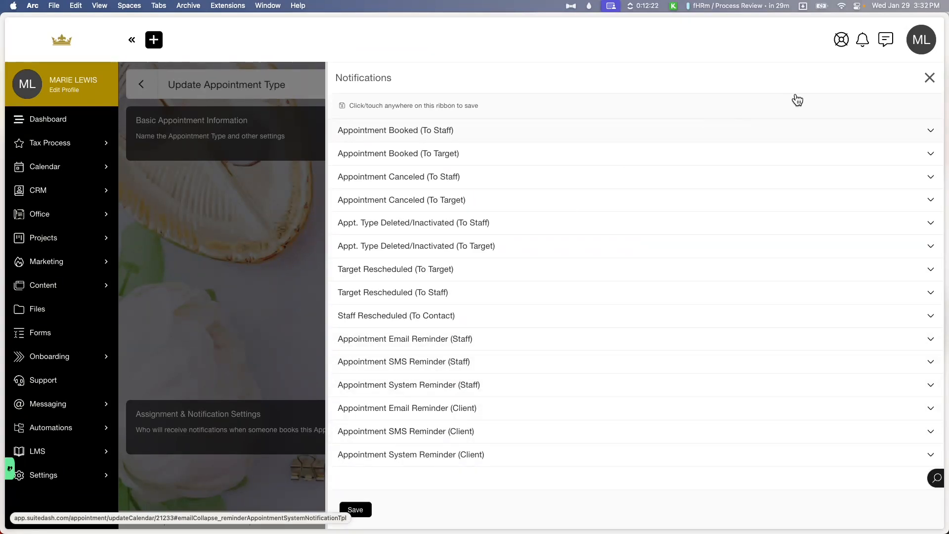
left_click(929, 78)
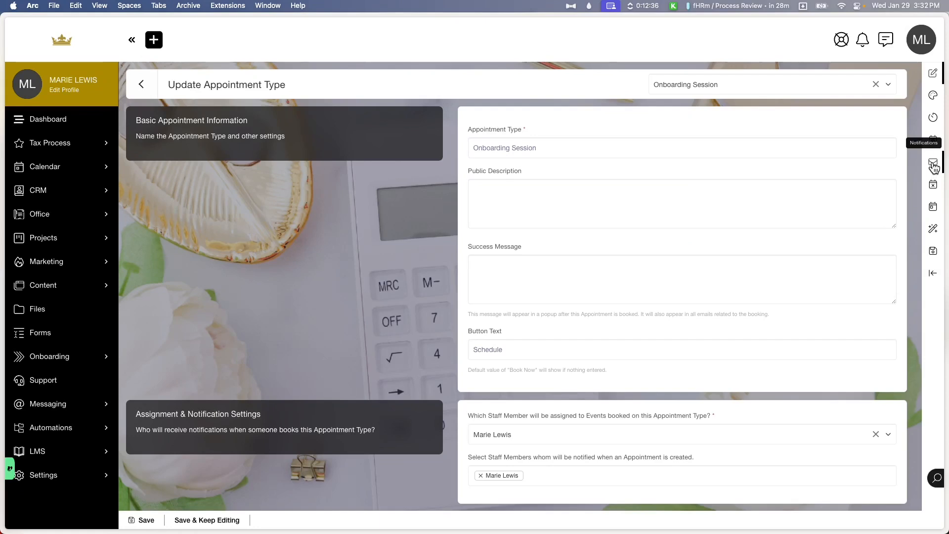
left_click(931, 167)
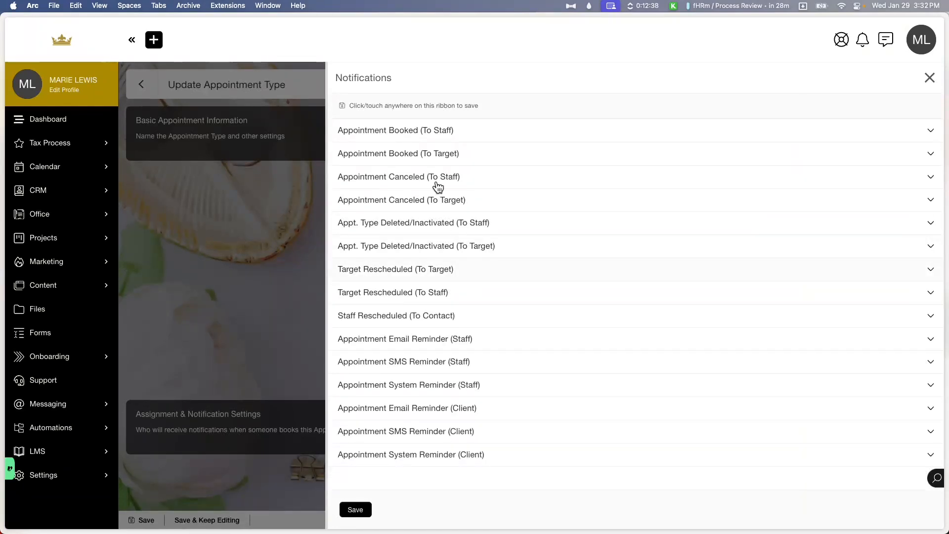
left_click(483, 154)
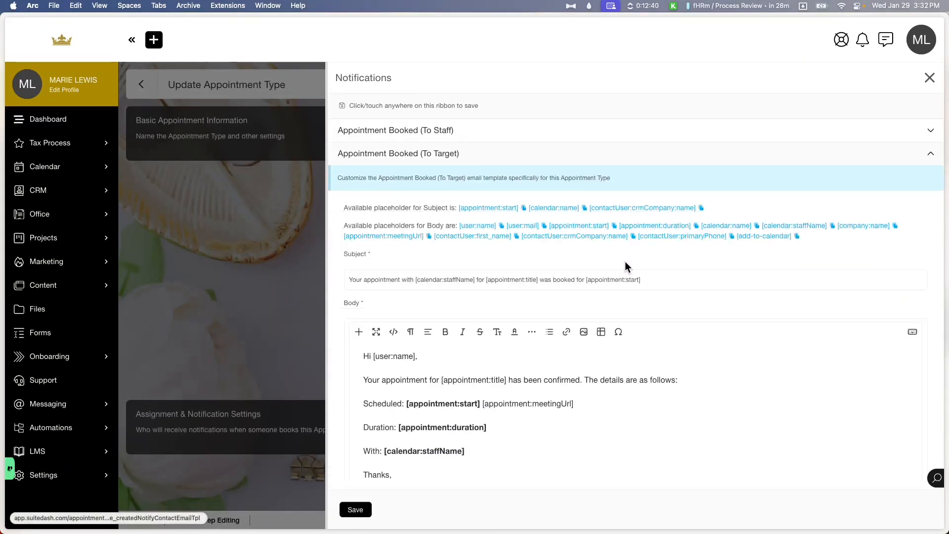
- Close the notification templates, then view the Limit Availability settings of the Onboarding Session type and close them unchanged
left_click(930, 78)
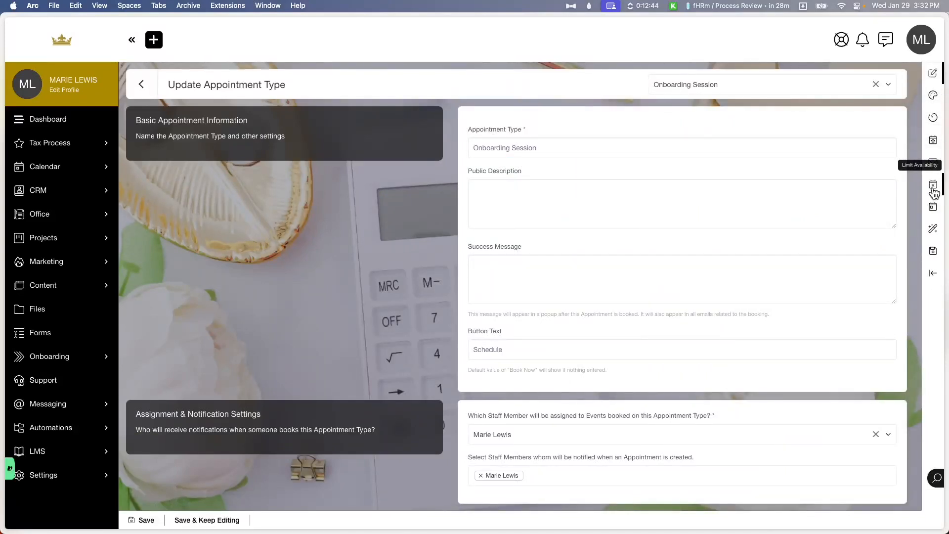
left_click(932, 190)
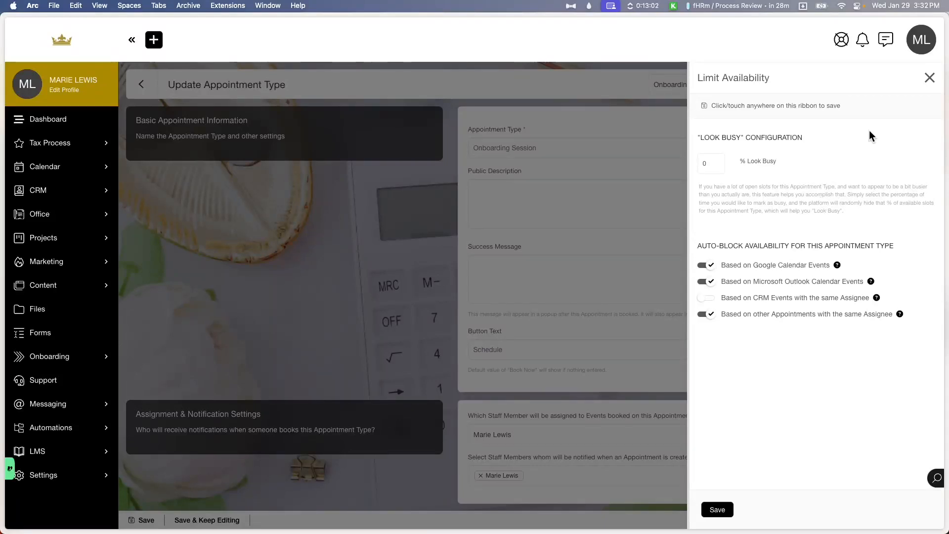
left_click(928, 78)
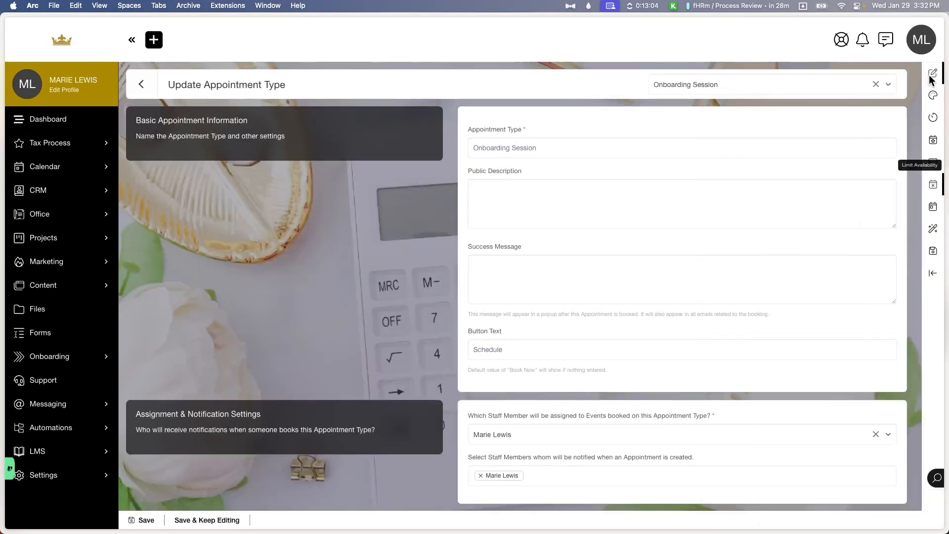
- In the Onboarding Session's Baseline Availability, set Monday's window to 9:00am - 2:10pm and remove Tuesday's availability window
left_click(934, 210)
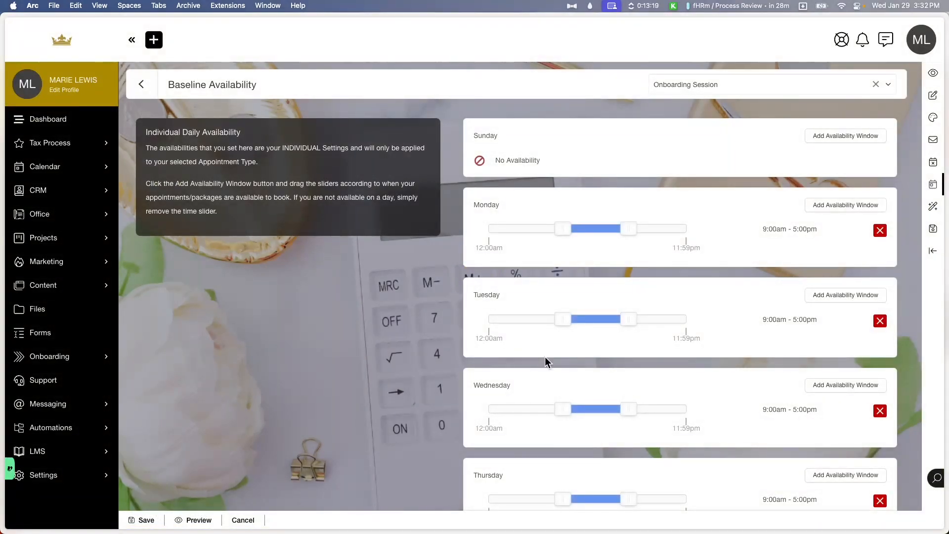
scroll(621, 333, "down", 2)
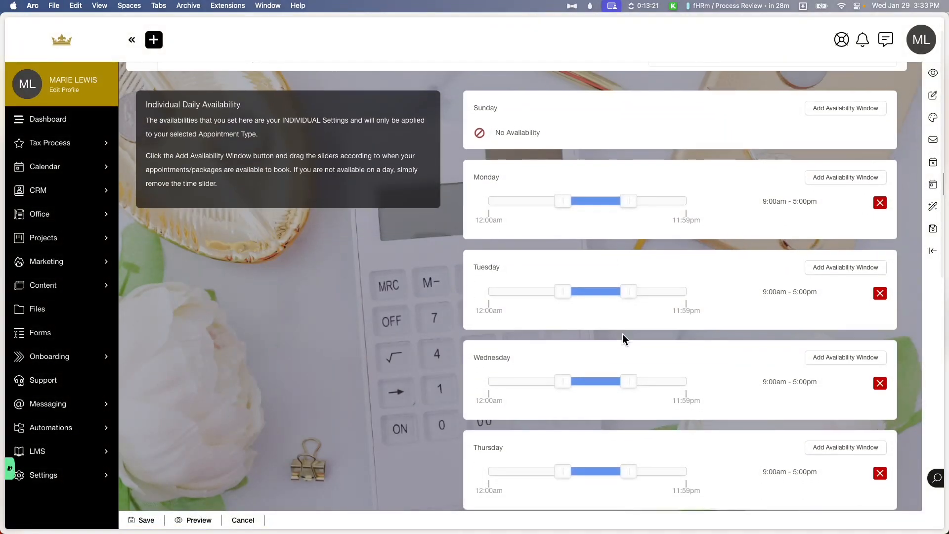
left_click_drag(628, 176, 604, 175)
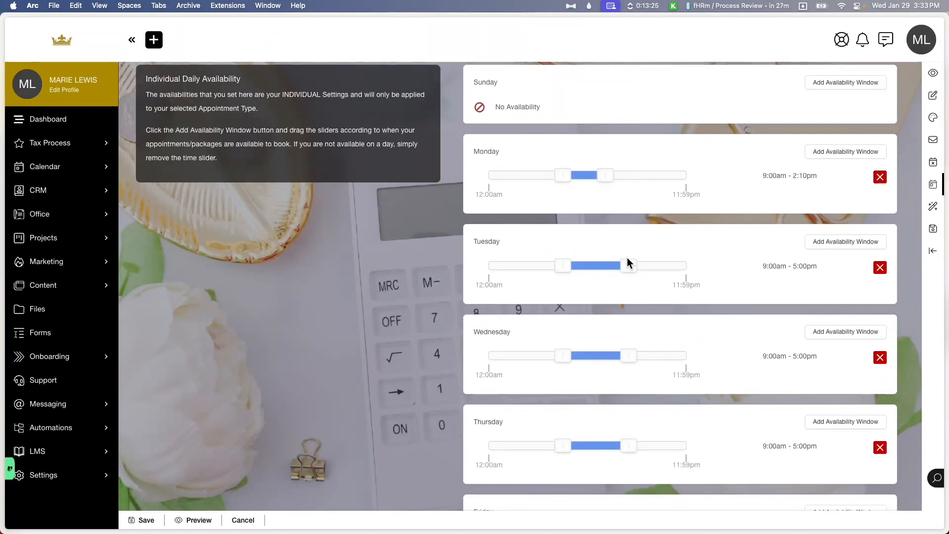
left_click(879, 266)
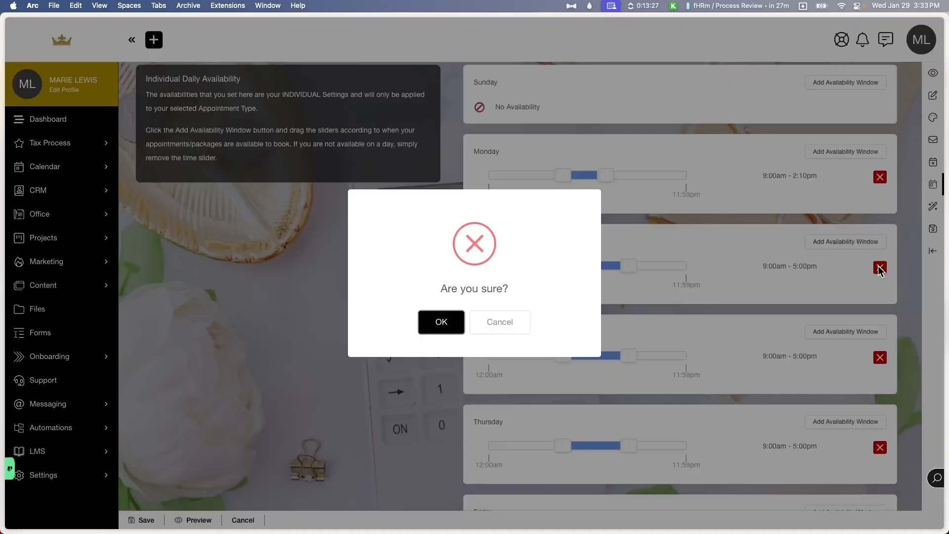
left_click(450, 325)
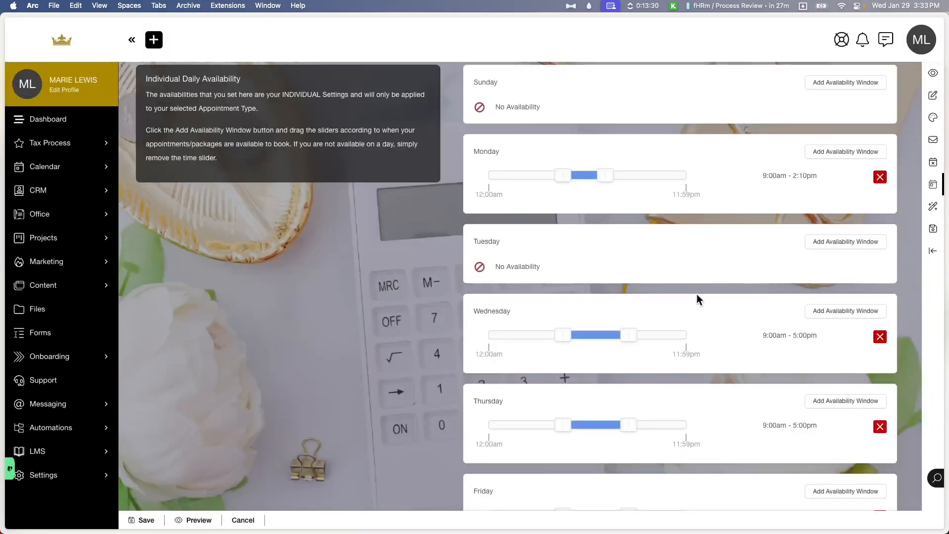
- Split Wednesday's availability into two windows, 9:00am - 12:20pm and 2:20pm - 5:00pm
scroll(732, 335, "down", 3)
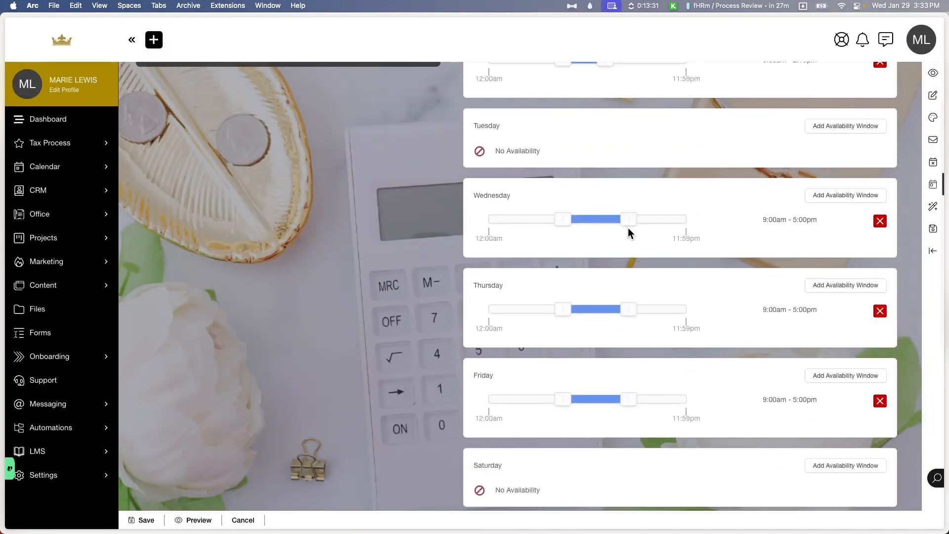
left_click(846, 195)
left_click_drag(627, 220, 610, 250)
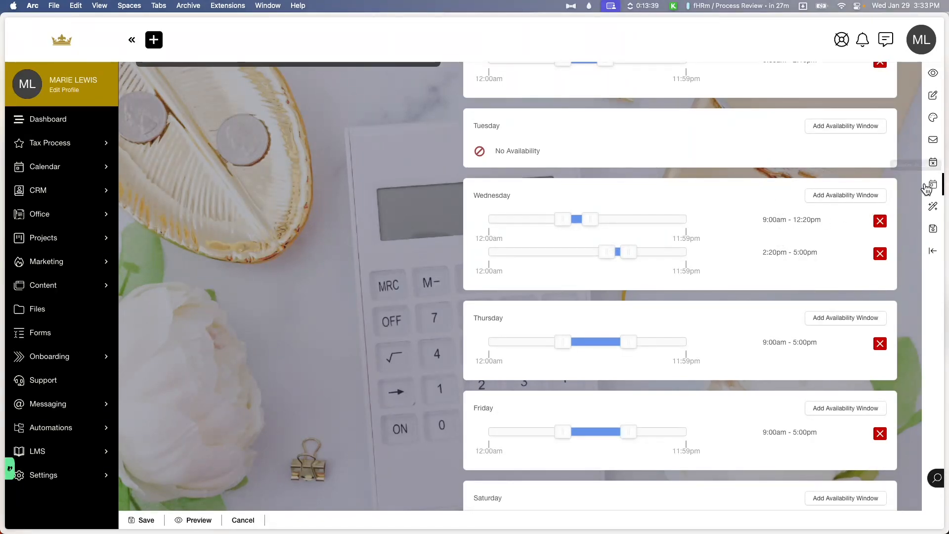
- View the padding options between appointments without changing them, and set Starting Time Intervals to 30 minutes
scroll(823, 312, "down", 8)
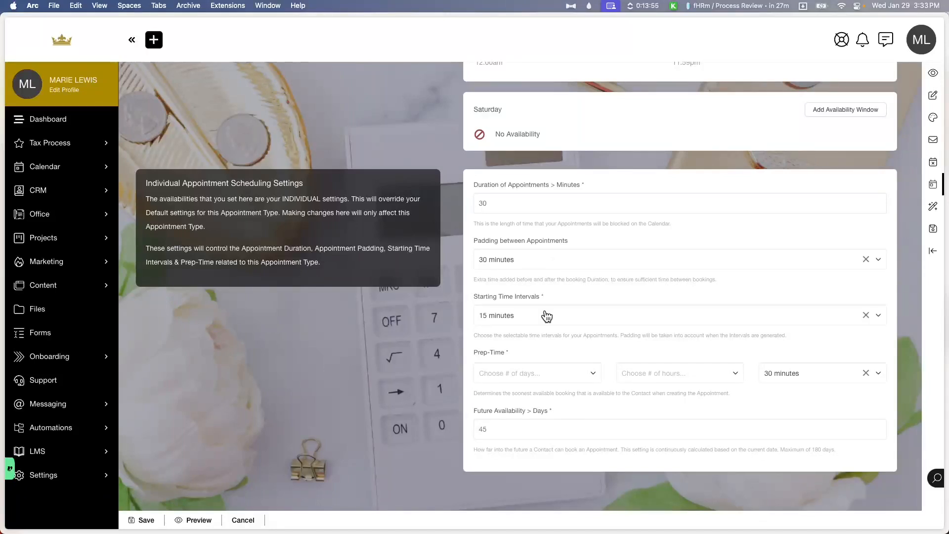
left_click(527, 265)
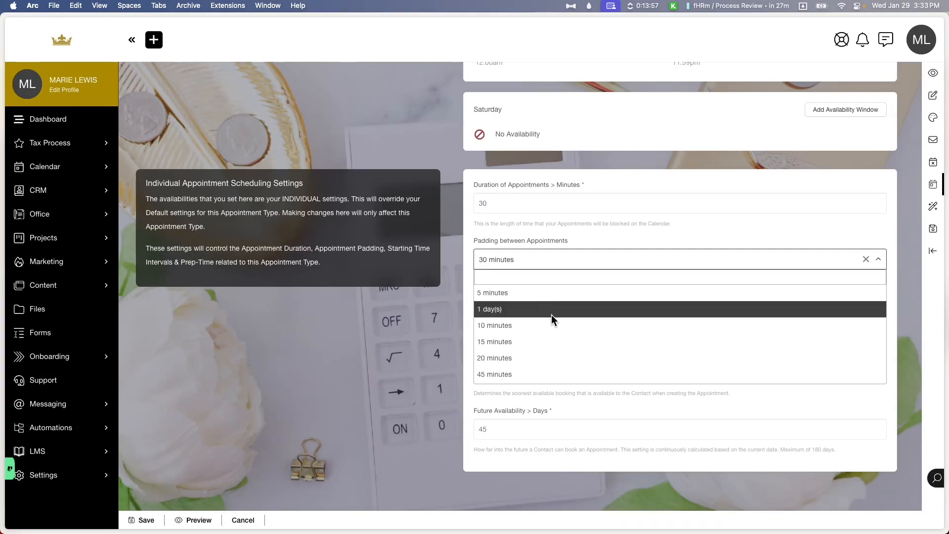
left_click(449, 308)
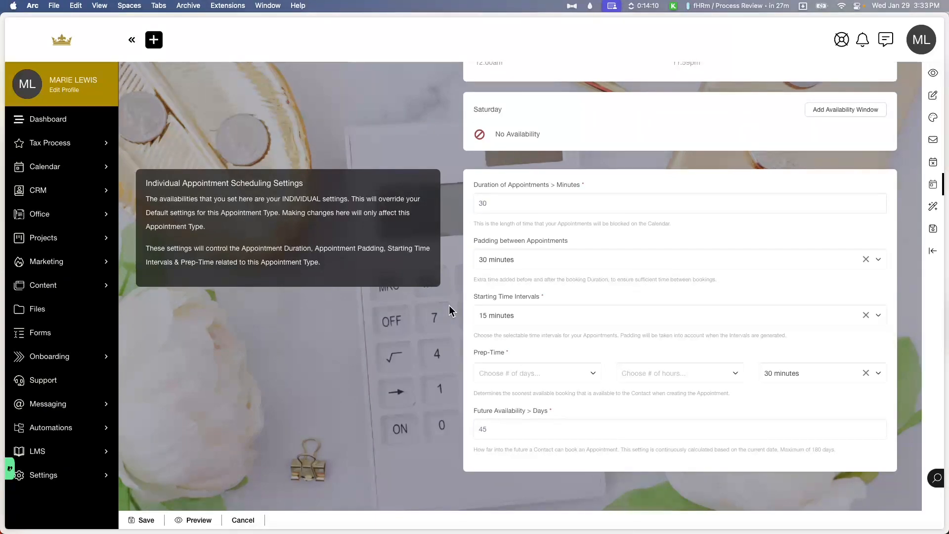
left_click(574, 316)
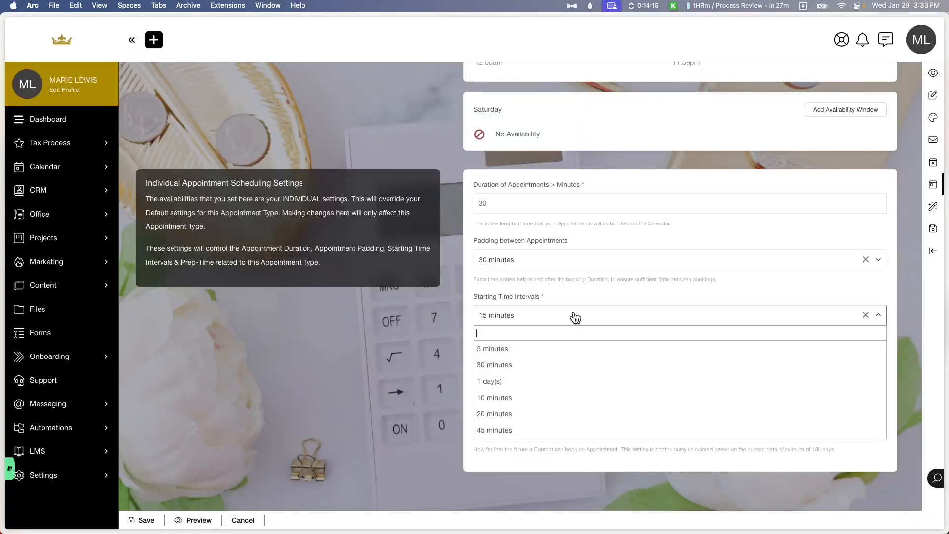
left_click(547, 360)
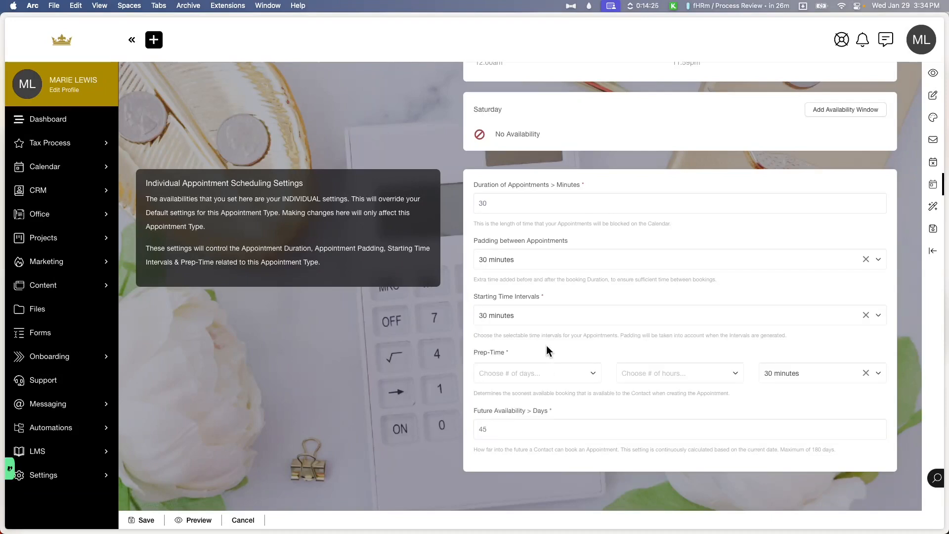
- Examine the Prep-Time day and minute choices and the Future Availability setting, leaving them unchanged
left_click(569, 379)
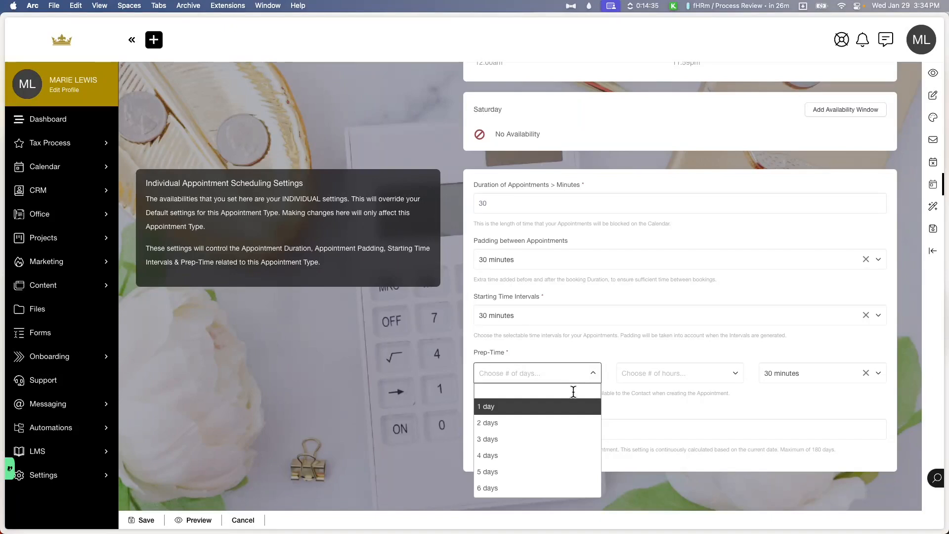
left_click(787, 373)
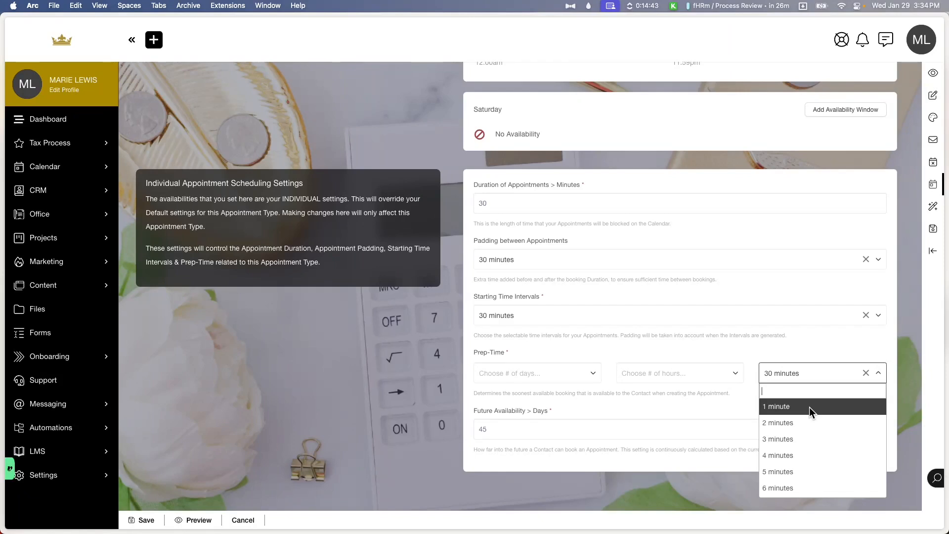
left_click(641, 440)
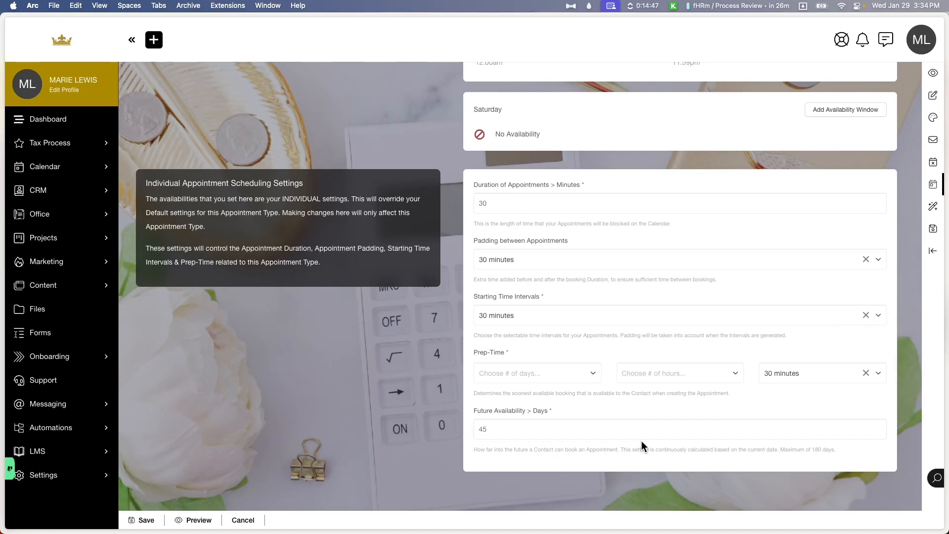
left_click_drag(841, 448, 780, 449)
left_click(729, 431)
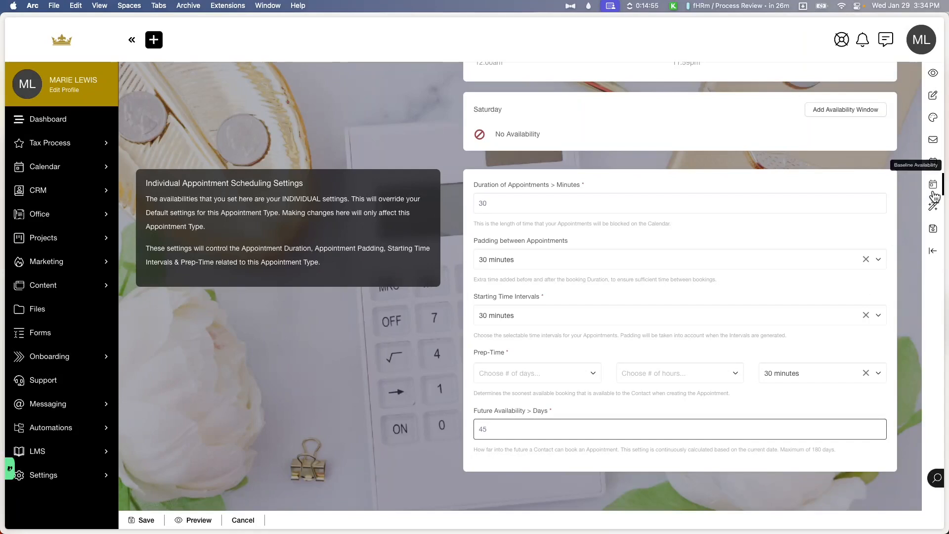
- In the Auto-Create Meeting settings, compare the Zoom, Google Meet and Microsoft Online Meeting provider options
left_click(934, 210)
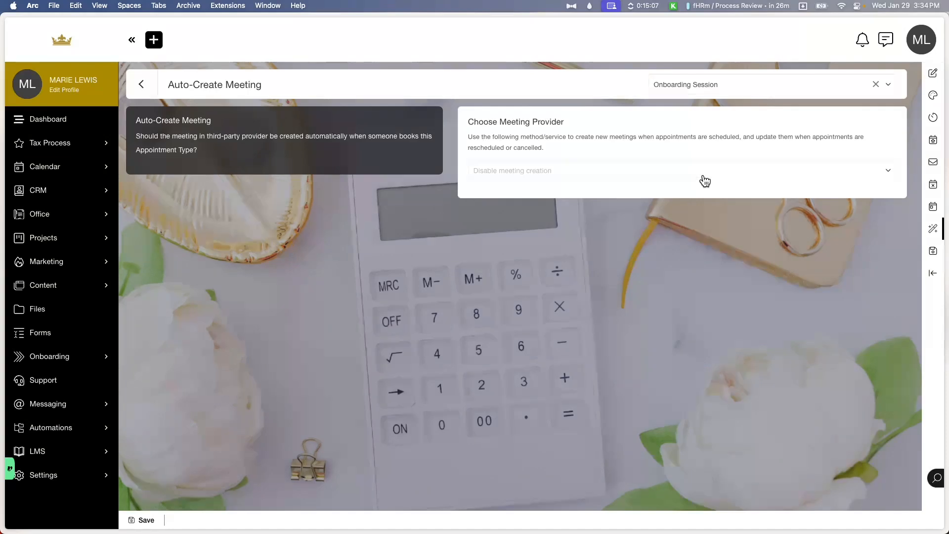
left_click(705, 184)
left_click(610, 203)
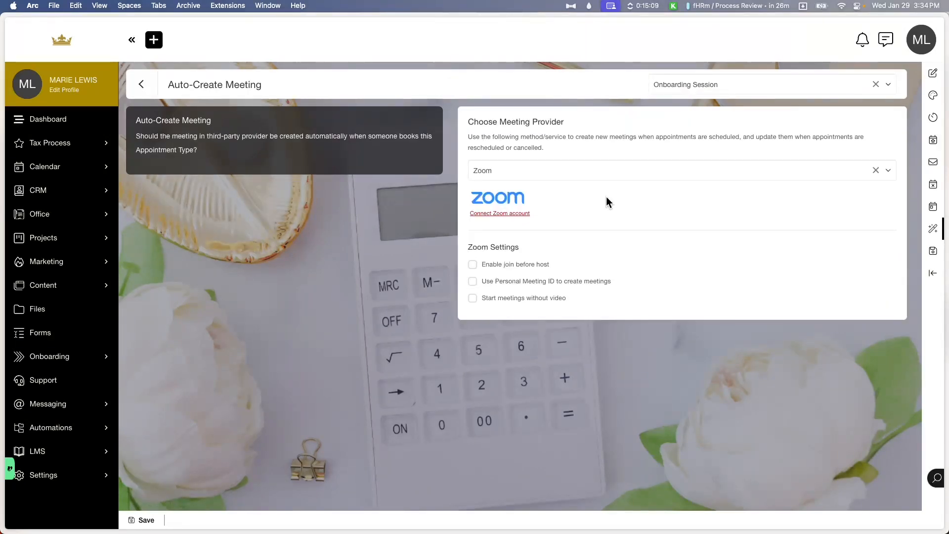
left_click(604, 176)
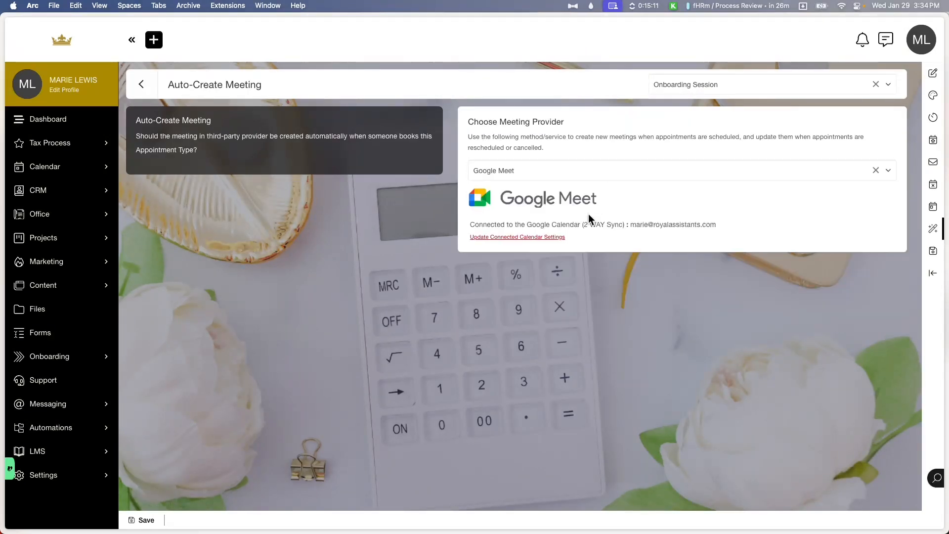
left_click(622, 170)
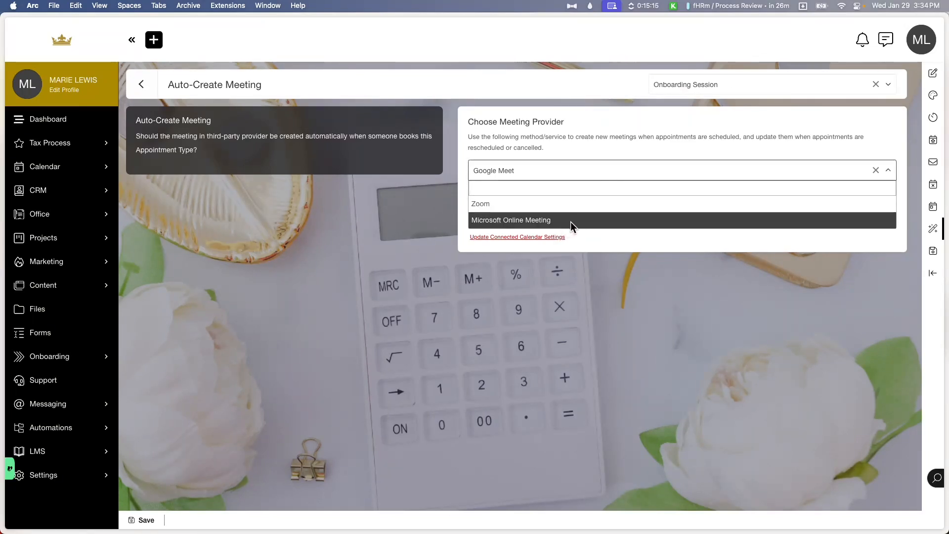
left_click(570, 222)
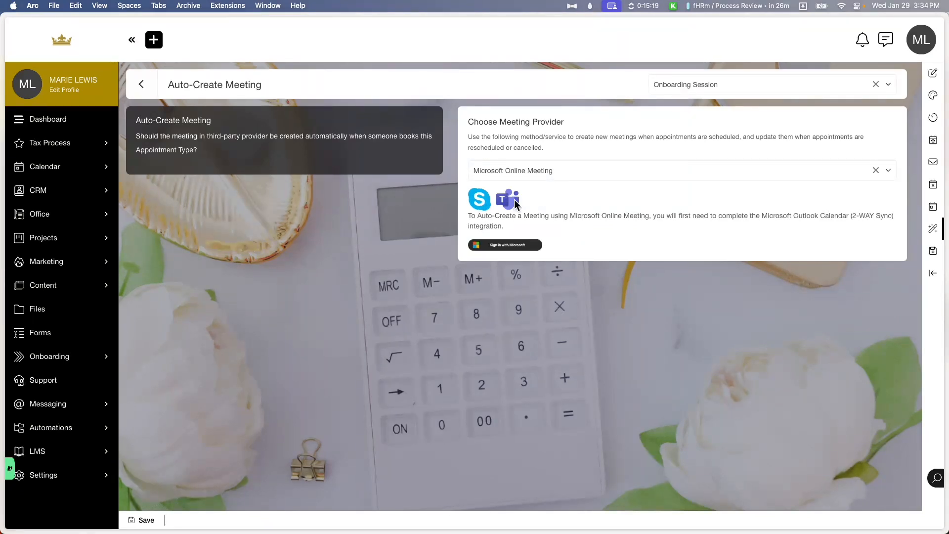
- Choose Google Meet as the meeting provider for the Onboarding Session type, save it and return to the appointment types list
left_click(541, 176)
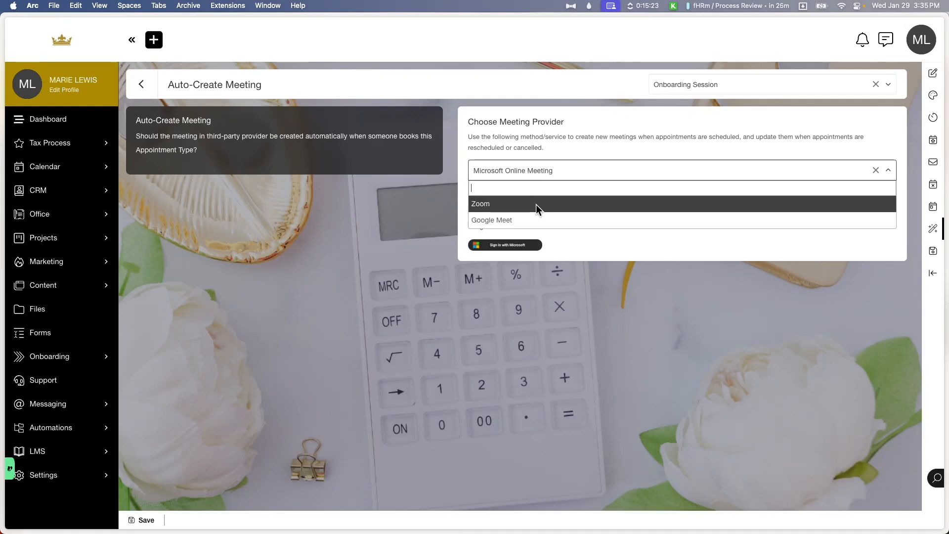
left_click(538, 218)
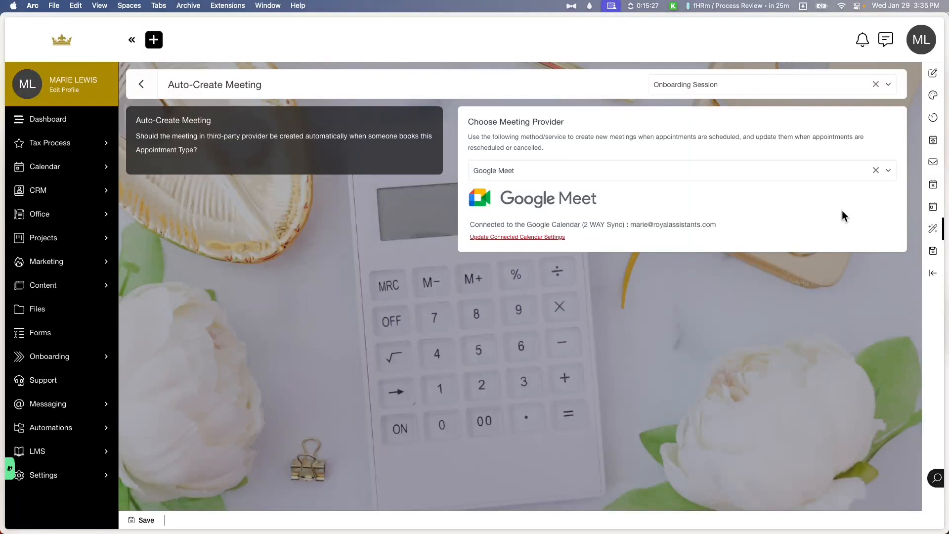
left_click(931, 254)
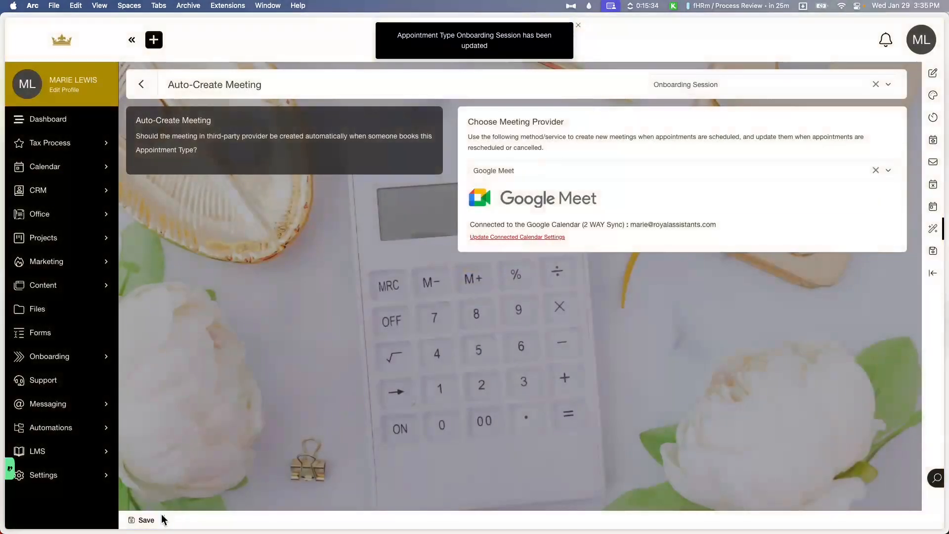
left_click(146, 519)
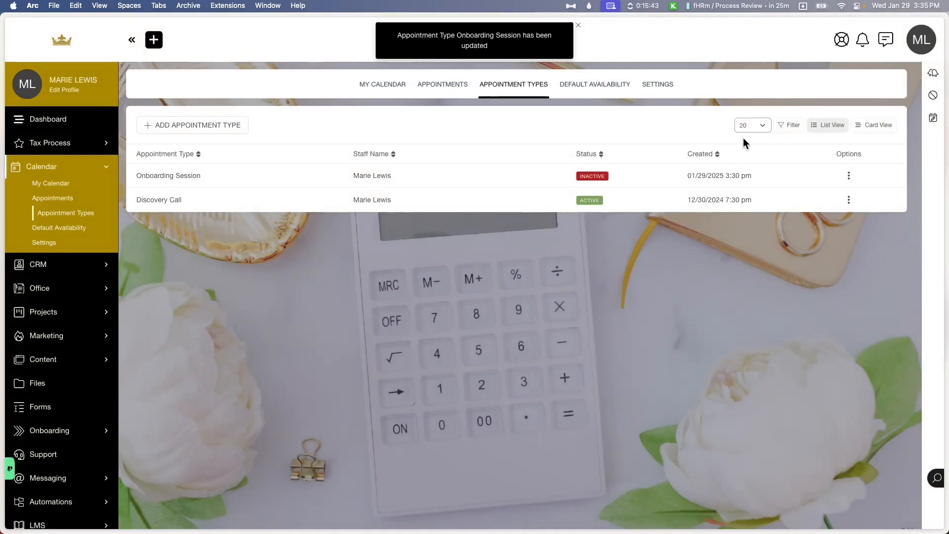
- Set the Onboarding Session appointment type to active and confirm the status change
left_click(848, 176)
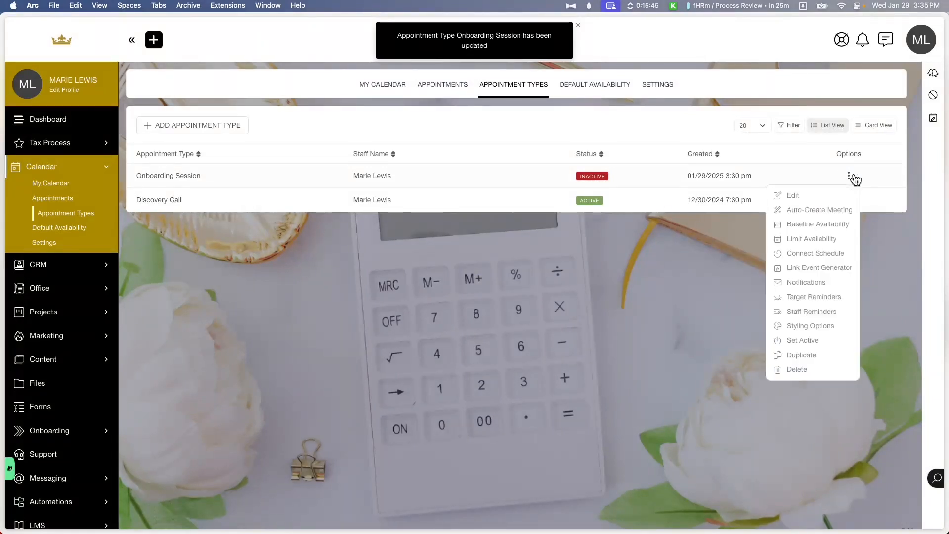
left_click(818, 345)
left_click(452, 326)
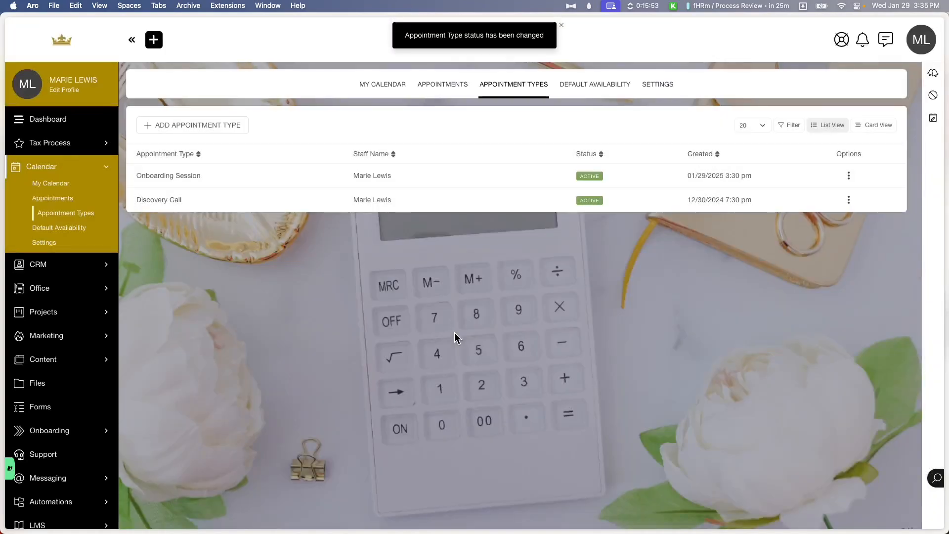
- Start adding an appointment, view the available time slots for Onboarding Session and Discovery Call, and return to the type selection
left_click(454, 93)
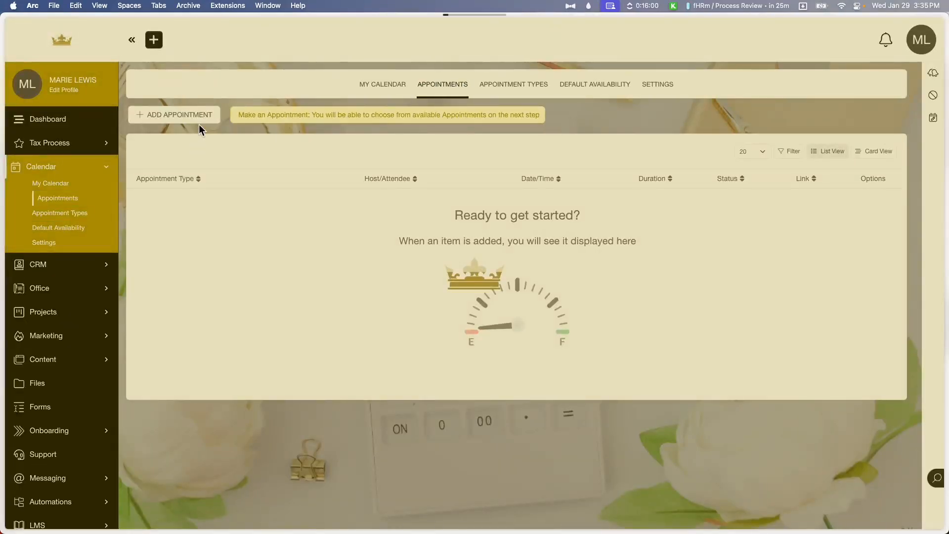
left_click(198, 121)
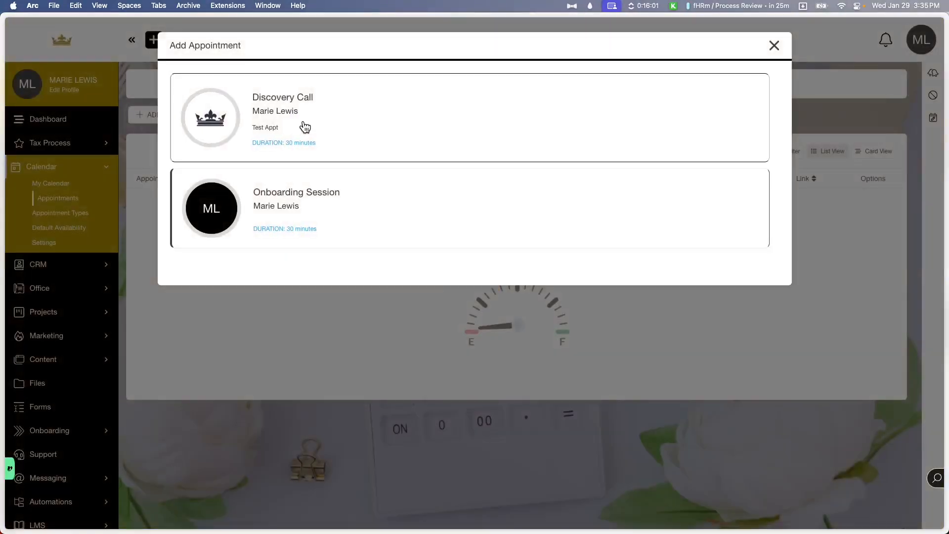
left_click(308, 213)
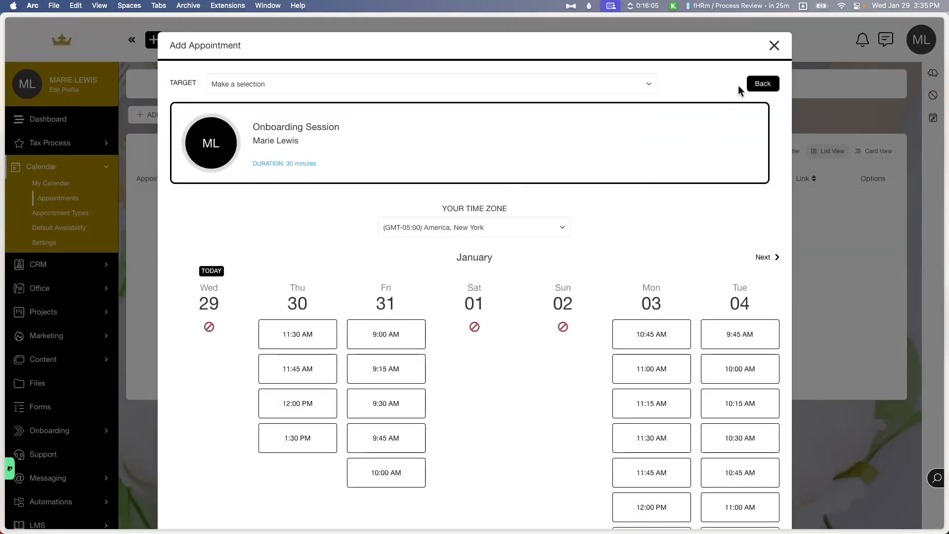
left_click(761, 83)
left_click(448, 153)
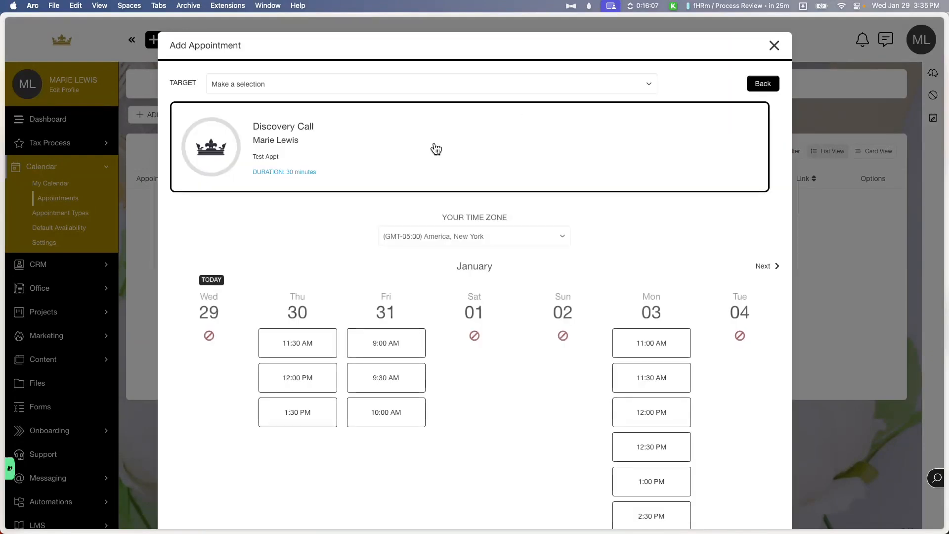
left_click(761, 83)
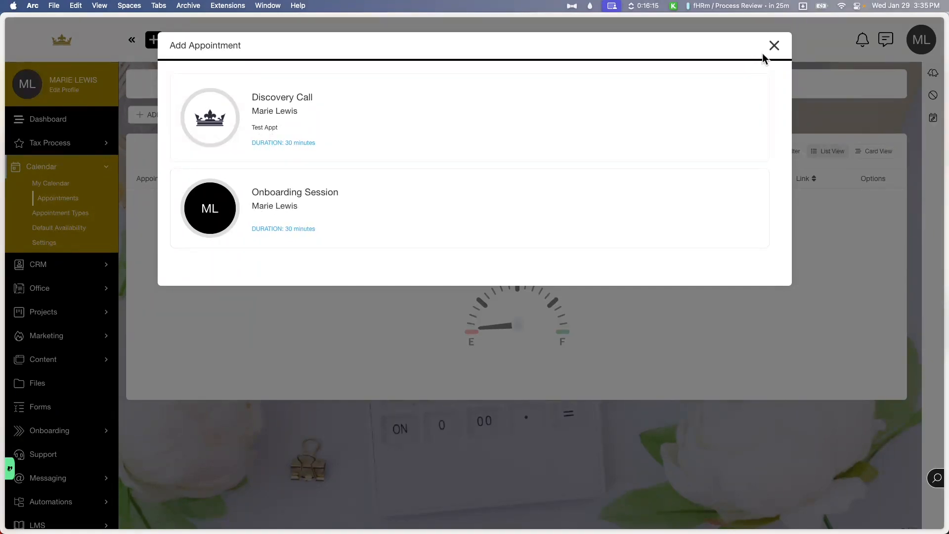
- Leave the appointment booking without choosing a slot, and set the Onboarding Session appointment type to inactive, confirming the status change
left_click(698, 97)
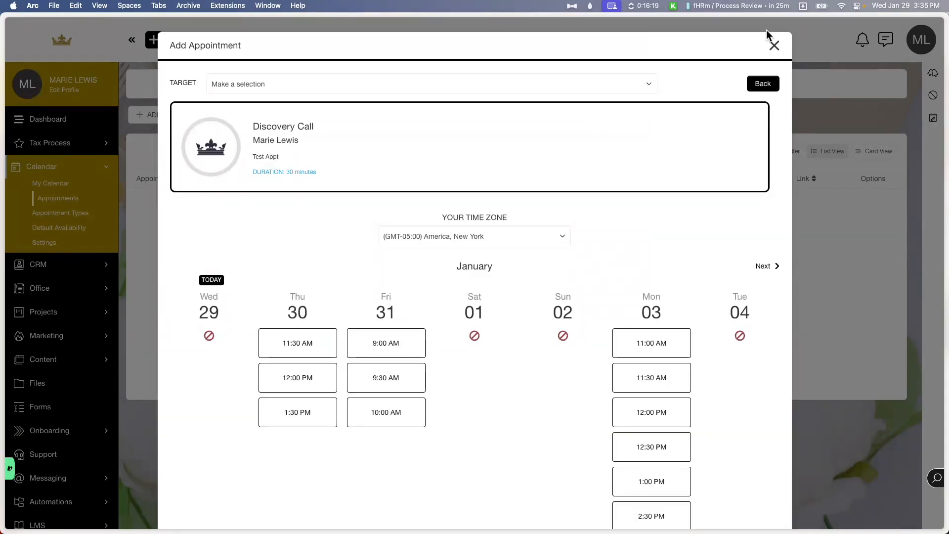
left_click(773, 46)
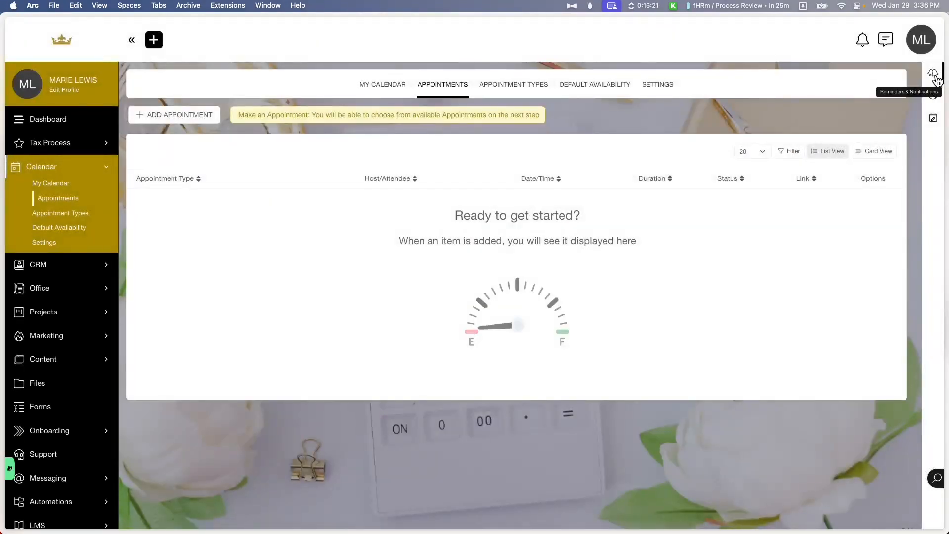
left_click(525, 91)
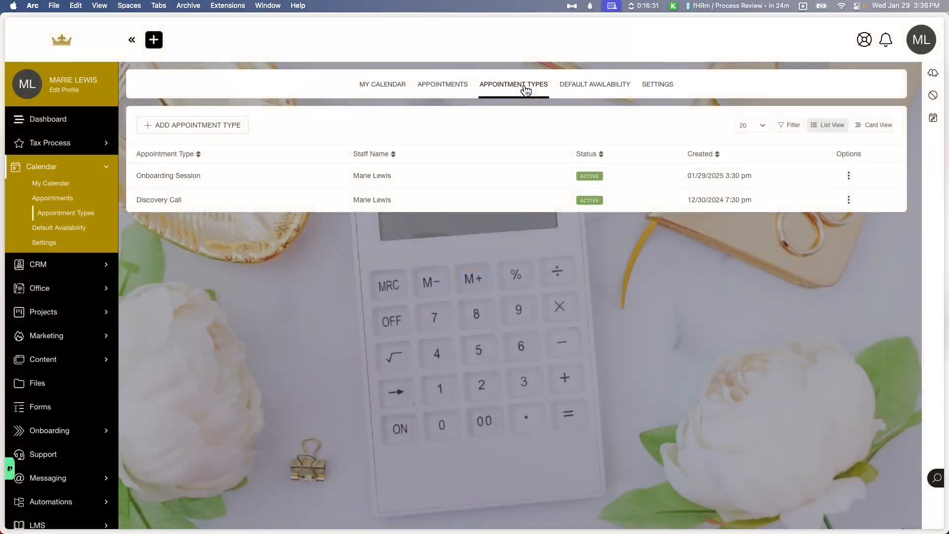
left_click(849, 176)
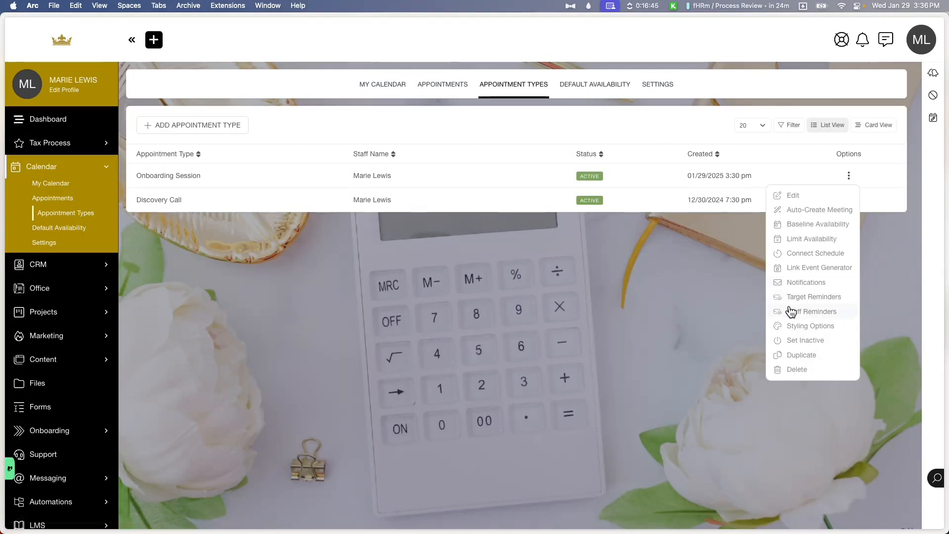
left_click(828, 346)
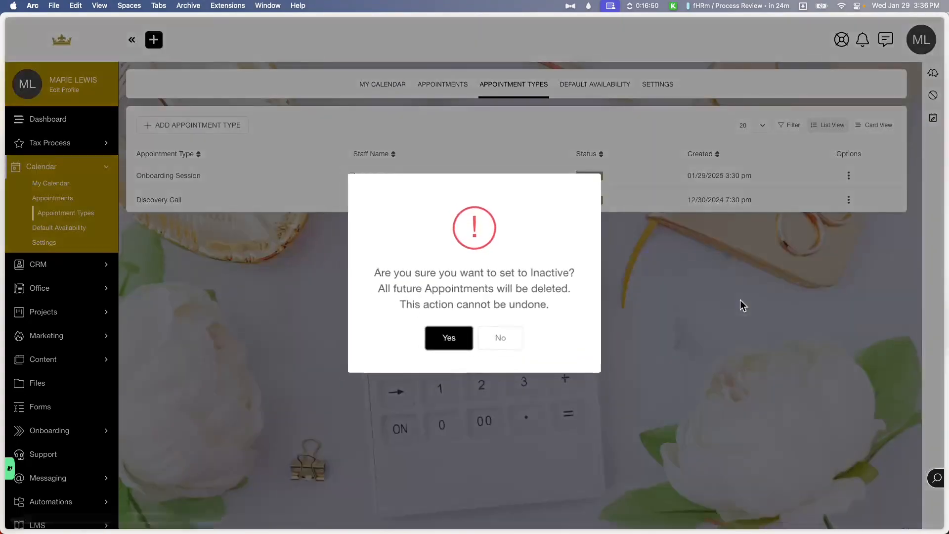
left_click(463, 346)
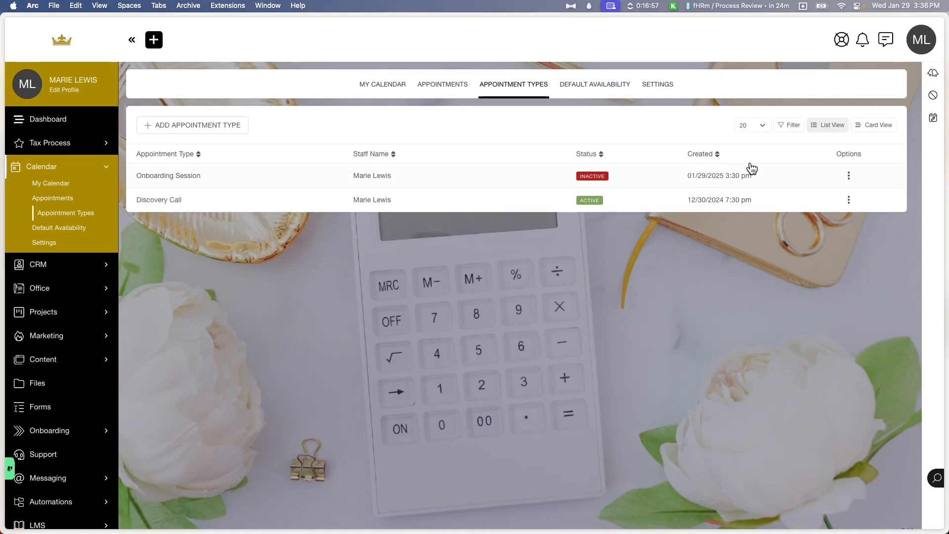
- Review the default daily availability windows and the default appointment scheduling settings for new appointment types
left_click(588, 91)
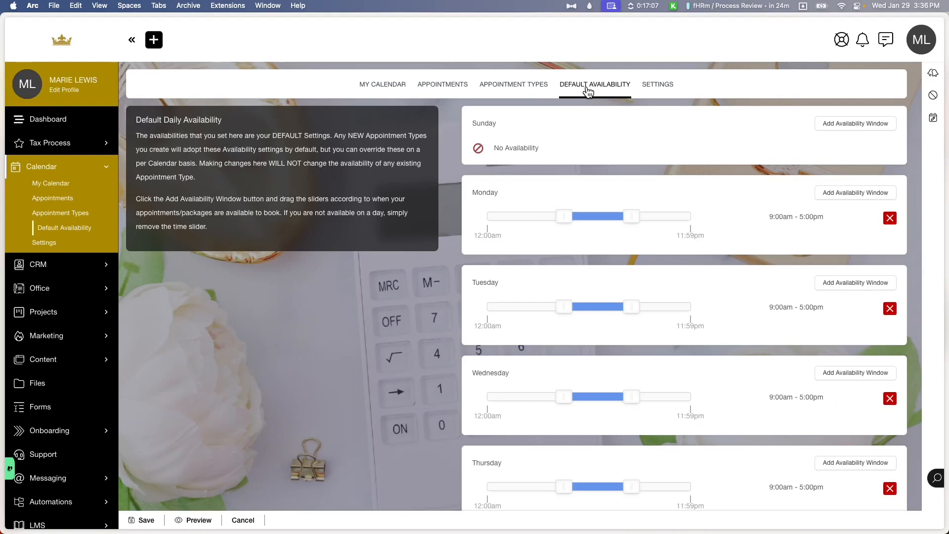
scroll(679, 284, "down", 3)
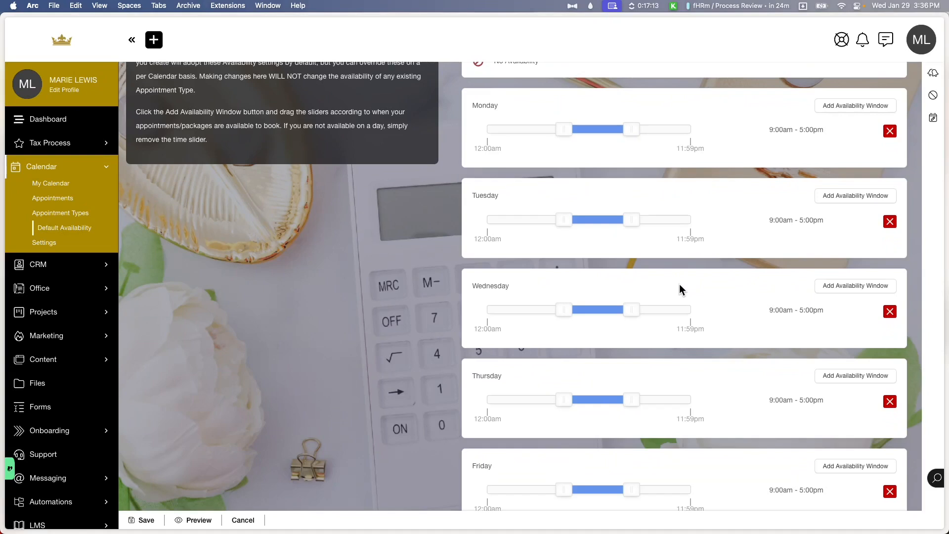
scroll(679, 284, "up", 3)
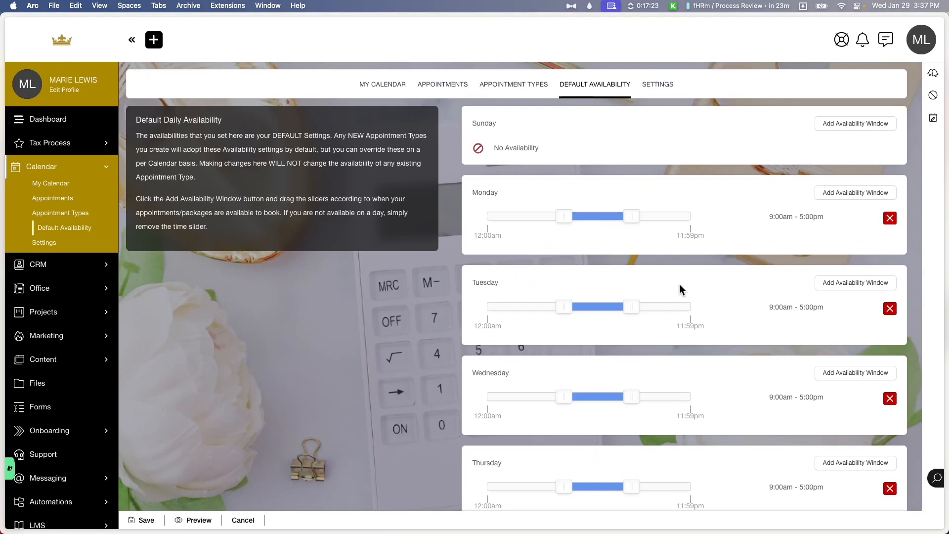
scroll(679, 284, "down", 10)
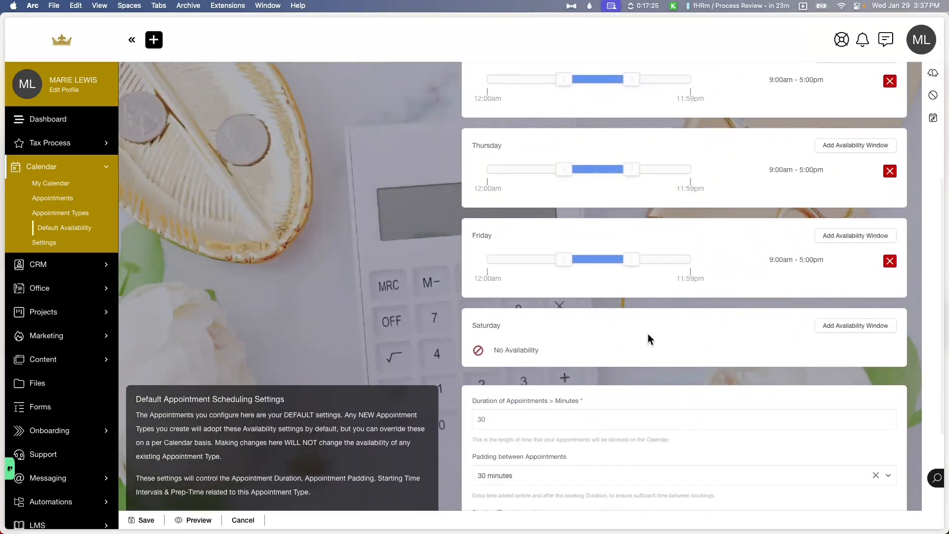
scroll(648, 333, "down", 4)
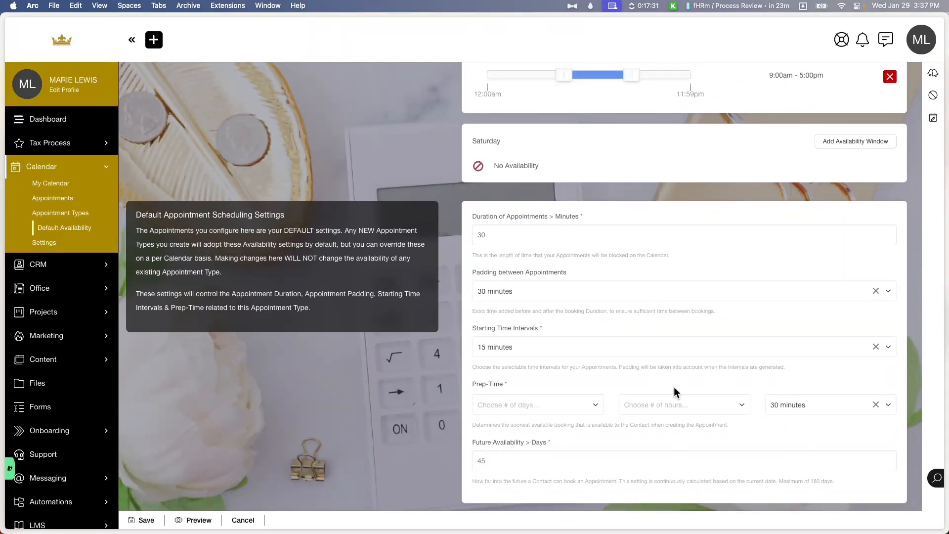
scroll(671, 378, "up", 10)
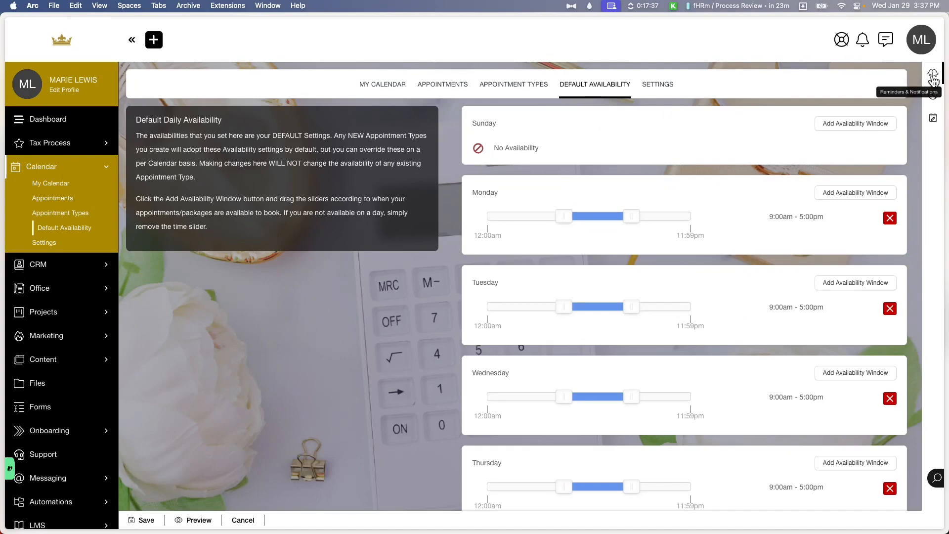
- In Reminders & Notifications, add a second email reminder for own appointments, sent 2 days before at 08:00 AM
left_click(933, 77)
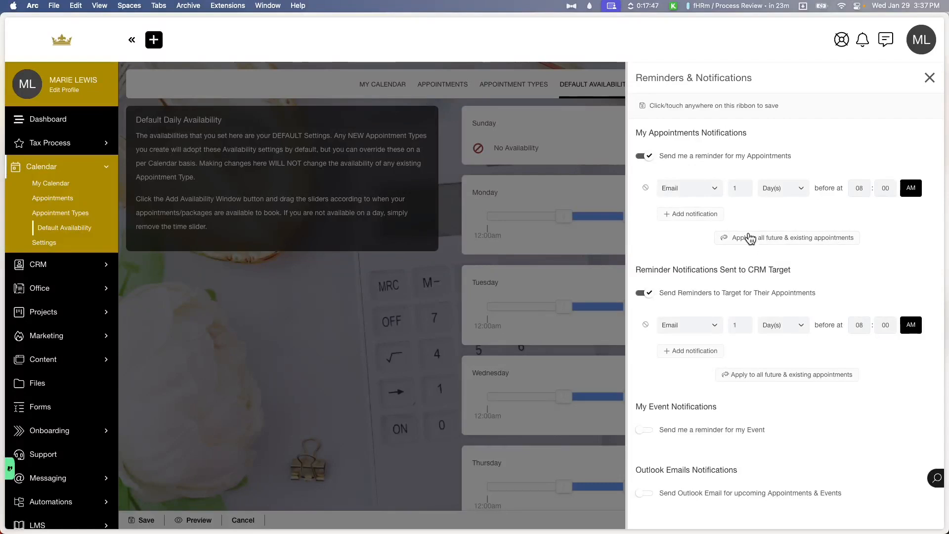
left_click(691, 214)
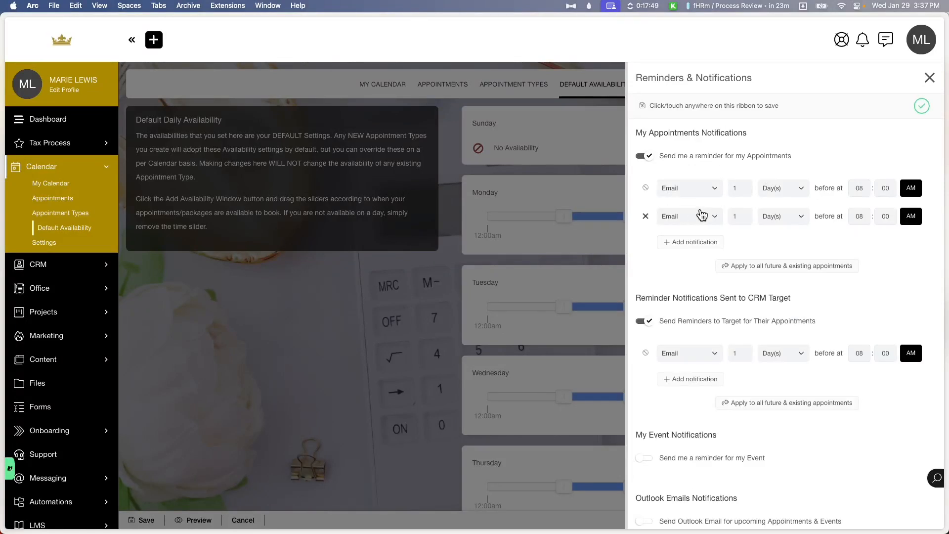
key("BackSpace")
type("2")
left_click(783, 219)
left_click(851, 231)
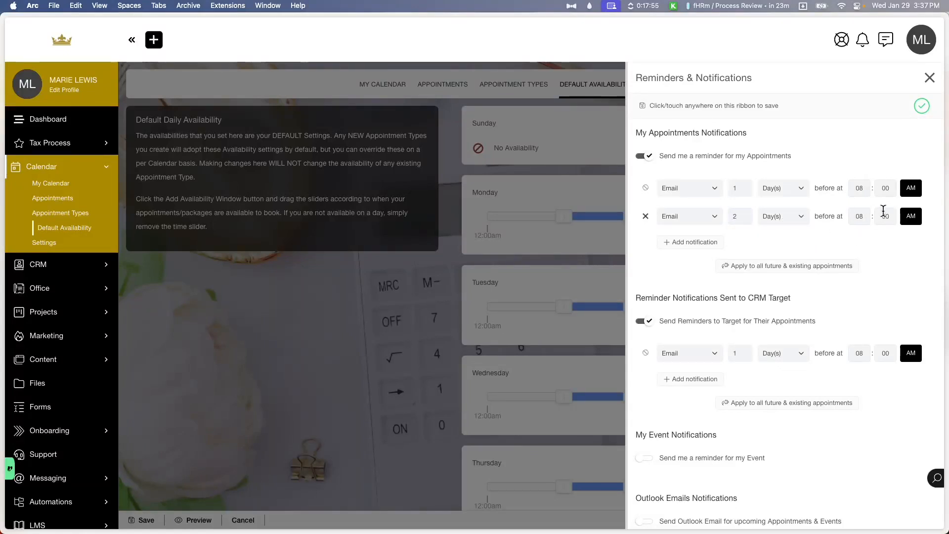
- Try enabling the reminder for own events, switch it off again and close the Reminders & Notifications settings
scroll(666, 335, "down", 1)
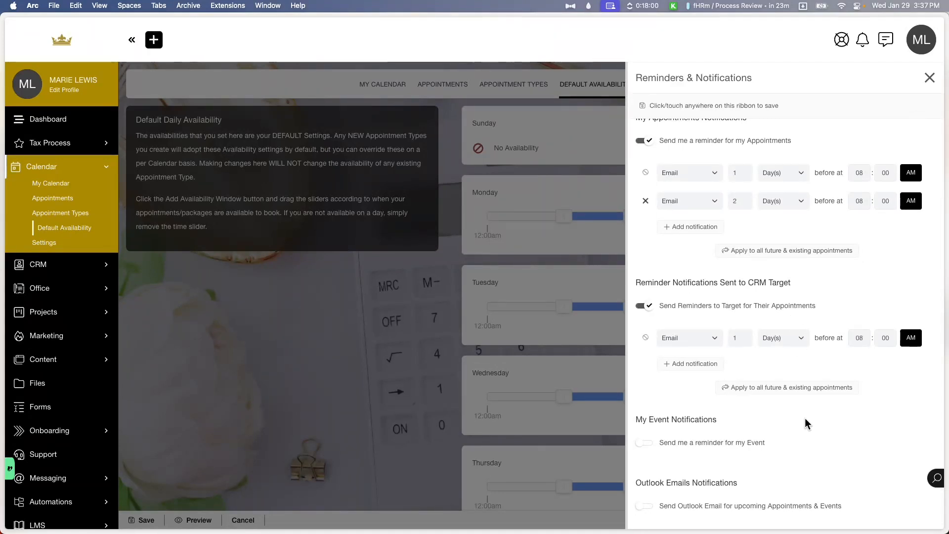
scroll(759, 368, "up", 1)
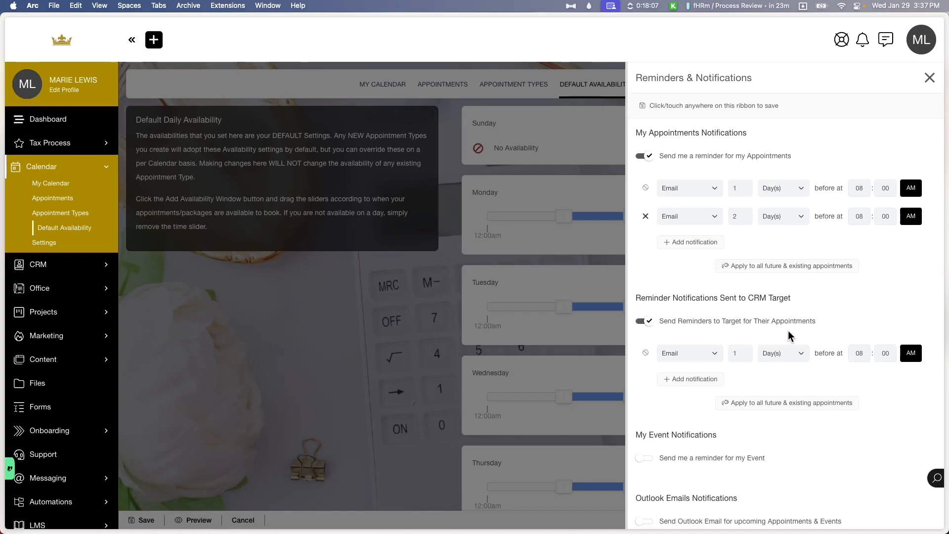
scroll(797, 332, "down", 1)
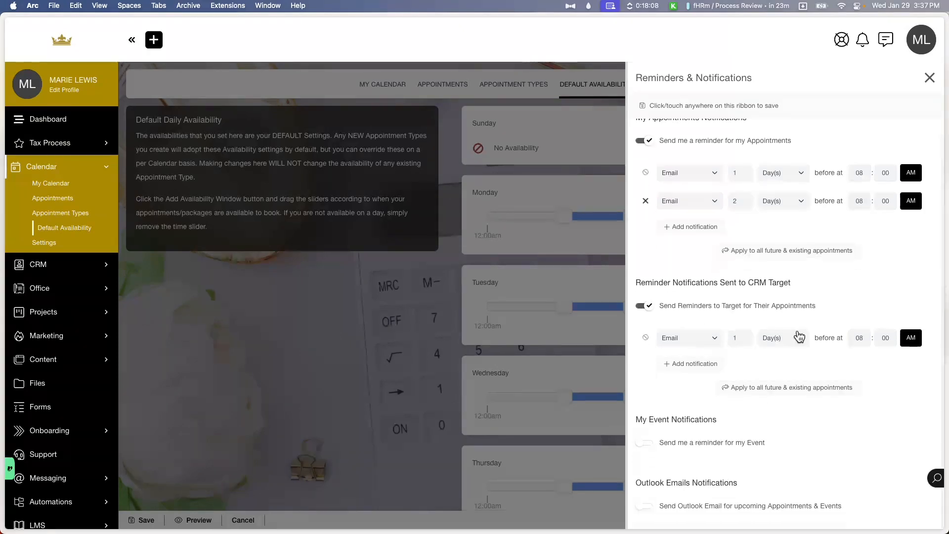
left_click(648, 444)
scroll(649, 444, "down", 2)
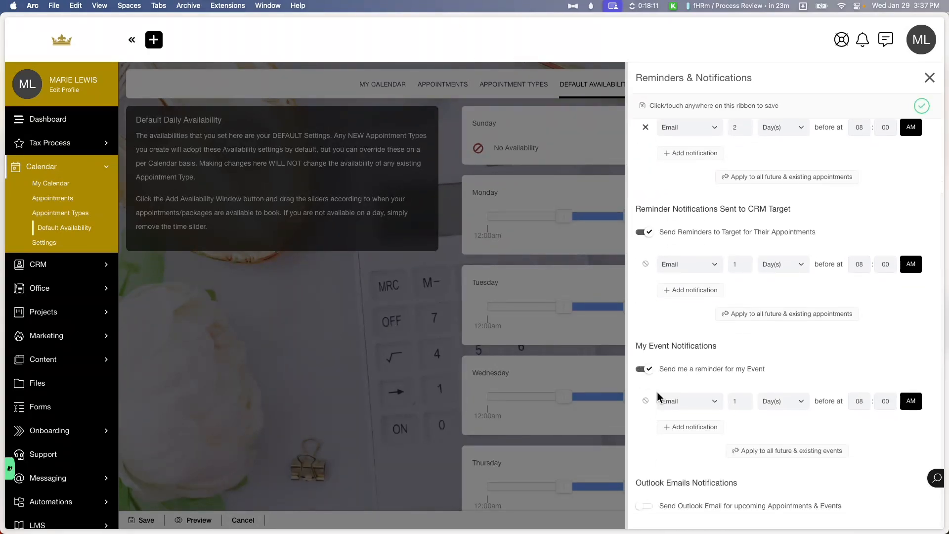
left_click(648, 369)
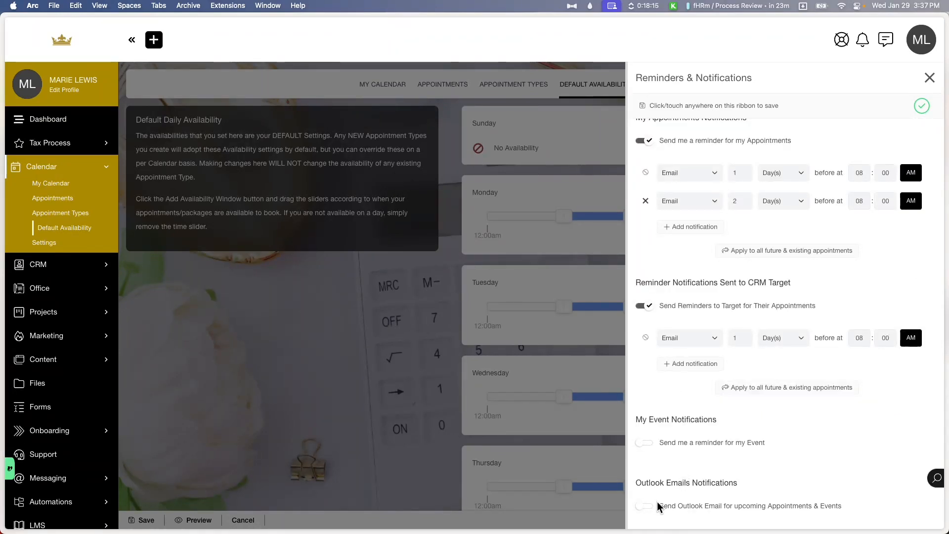
left_click(924, 78)
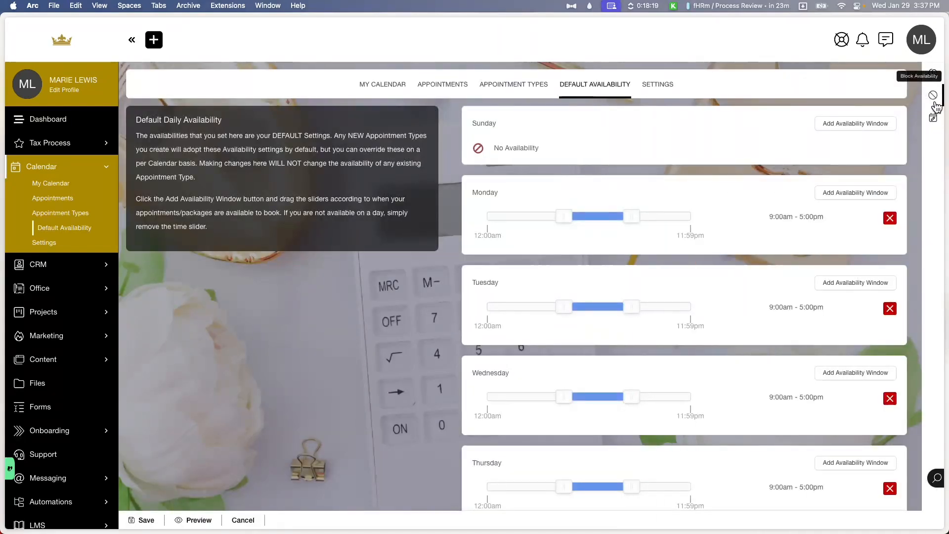
- In Block Availability, set the first window's start to 01/16/2025 at 12:00 am and its end date to 01/09/2025
left_click(933, 94)
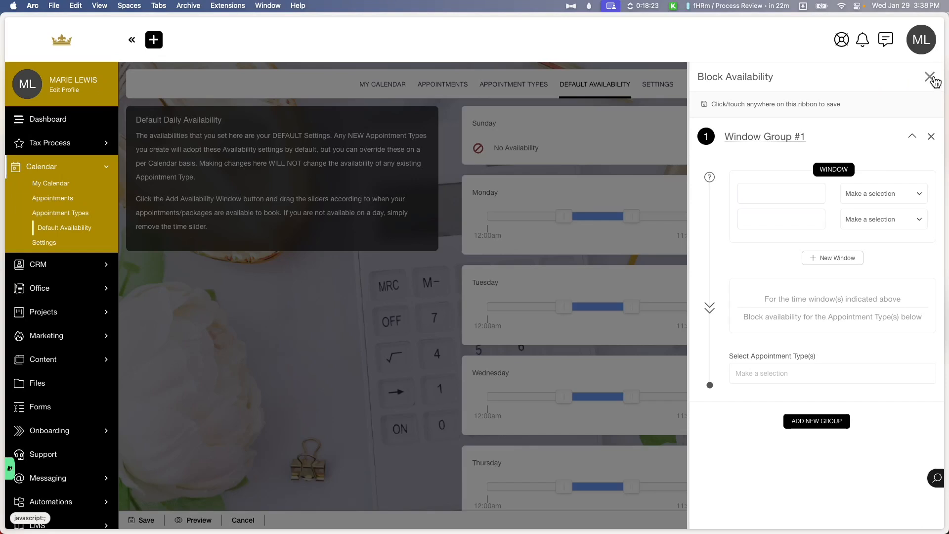
left_click(800, 196)
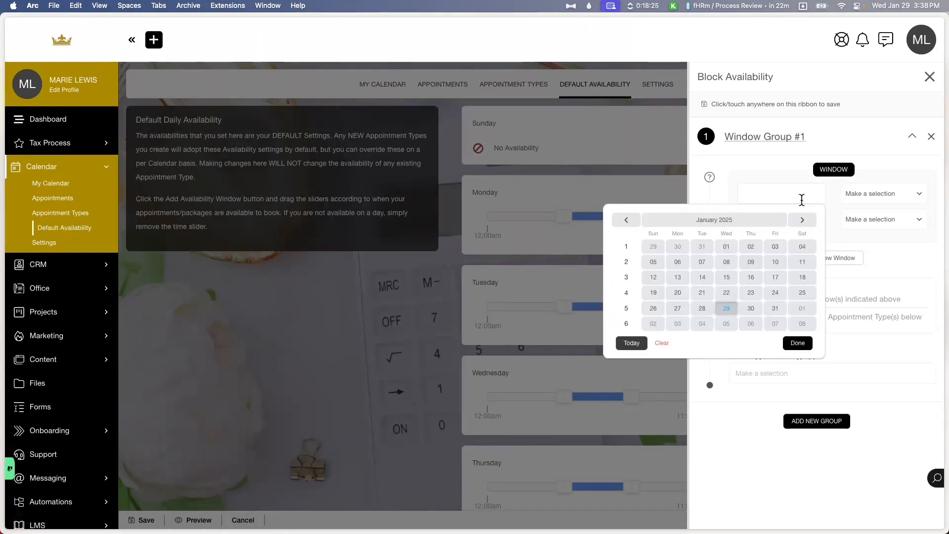
left_click(864, 193)
left_click(859, 227)
left_click(811, 219)
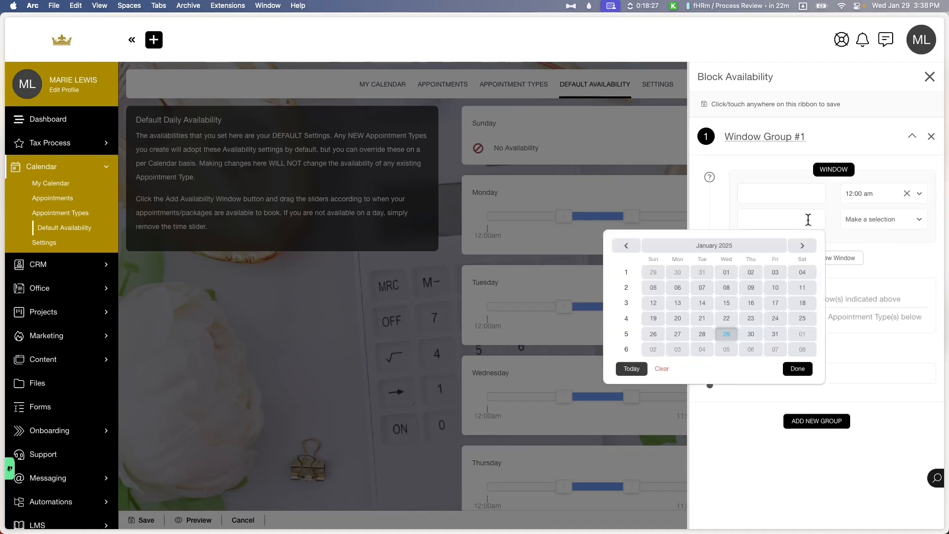
left_click(750, 302)
left_click(780, 193)
left_click(751, 277)
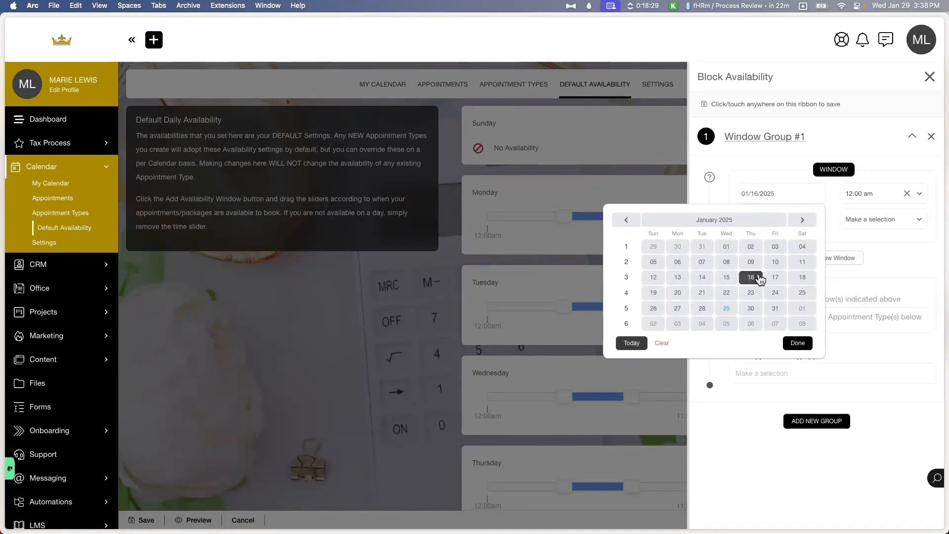
left_click(901, 231)
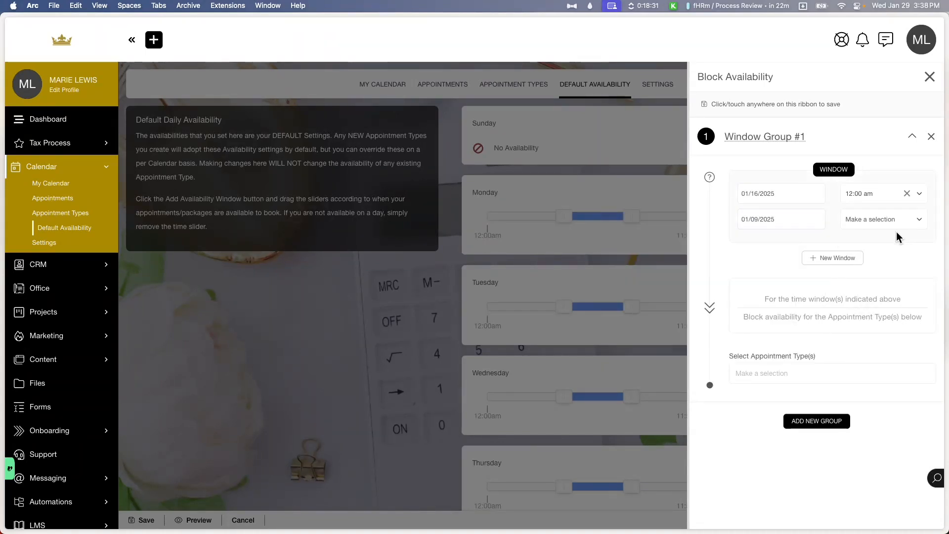
- Apply the blocked window to the Discovery Call appointment type and rename the window group to OOO
left_click(831, 372)
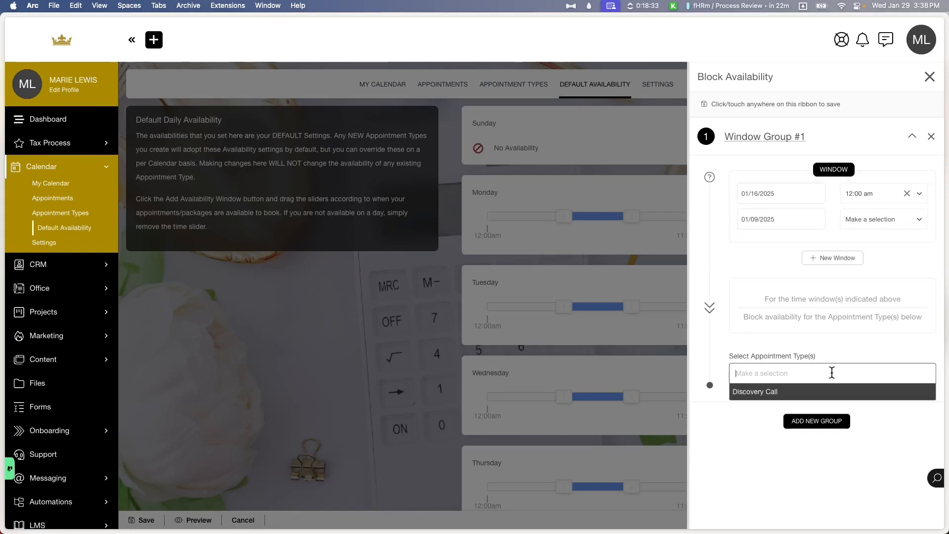
left_click(781, 396)
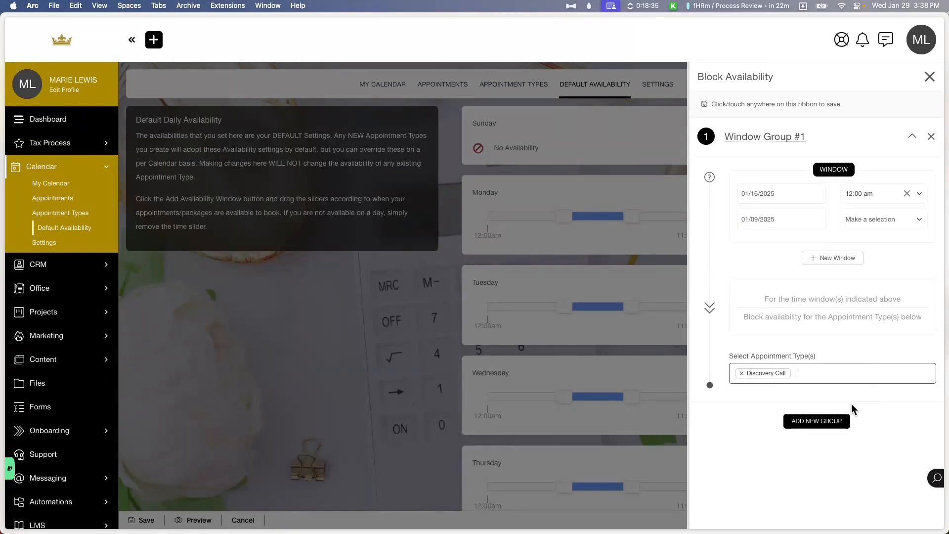
left_click(769, 133)
key("super+a")
type("ooo")
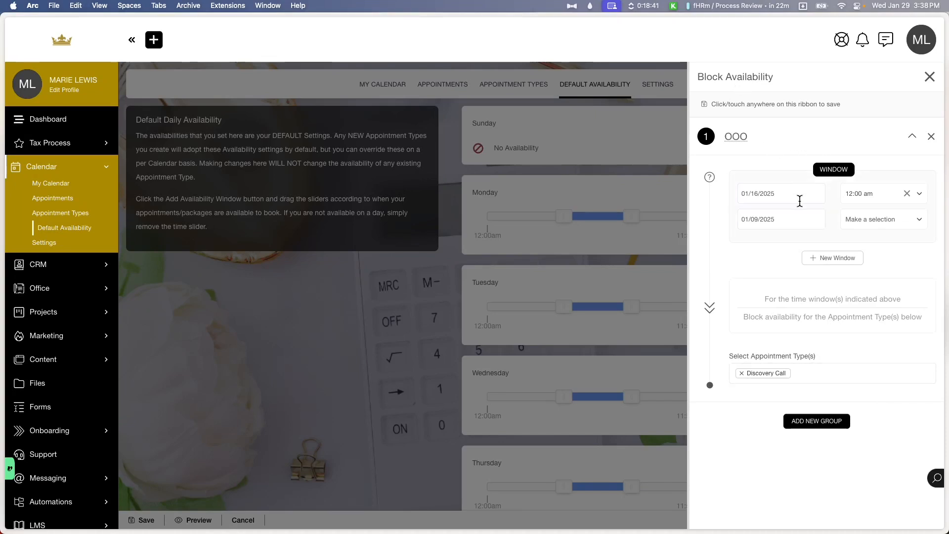
- Choose an end time for the OOO window, save the blocked availability and close its settings
left_click(925, 114)
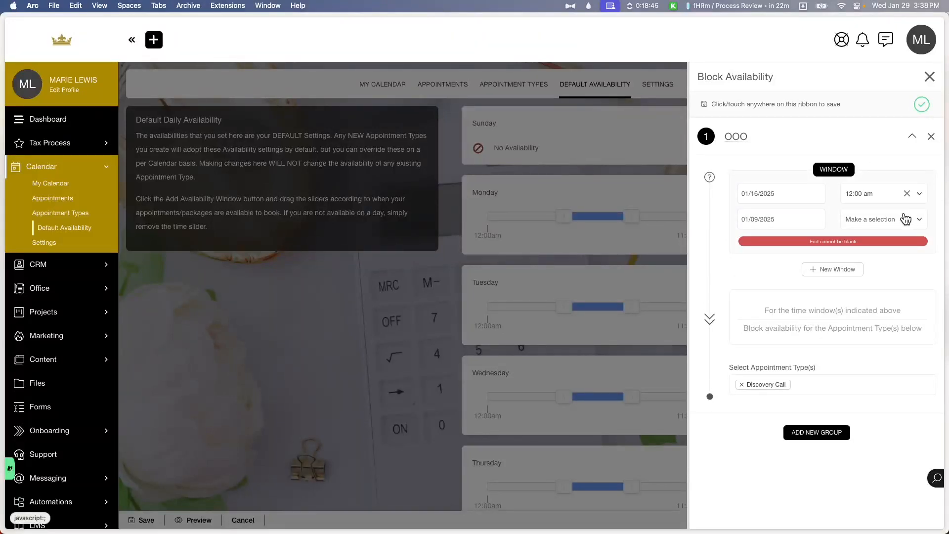
left_click(904, 219)
left_click(878, 319)
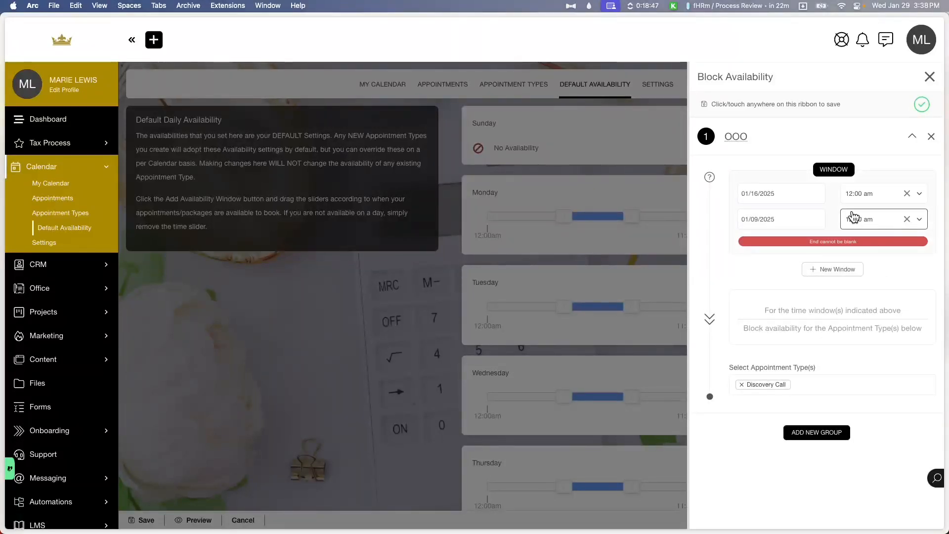
left_click(855, 114)
left_click(928, 76)
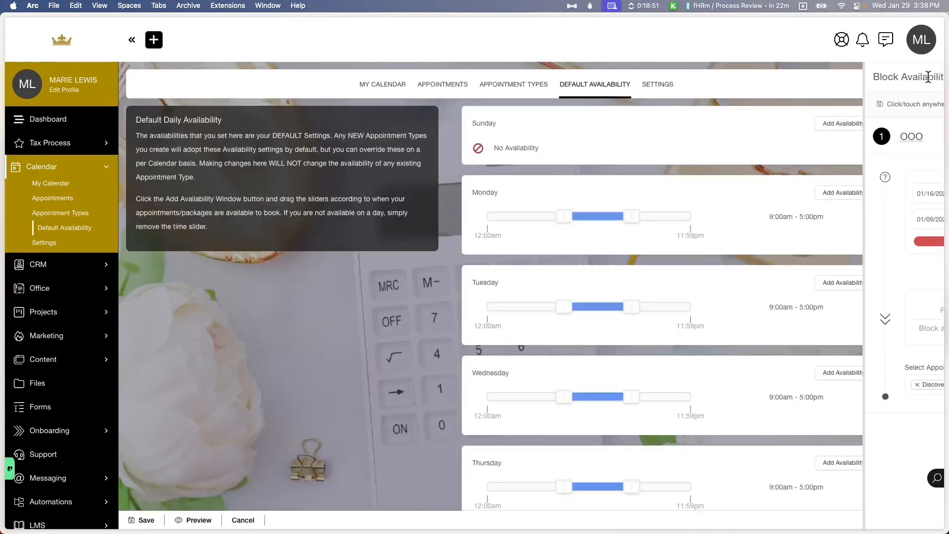
- Check the week start options in My Calendar Defaults, close them and open the calendar's global settings
left_click(933, 118)
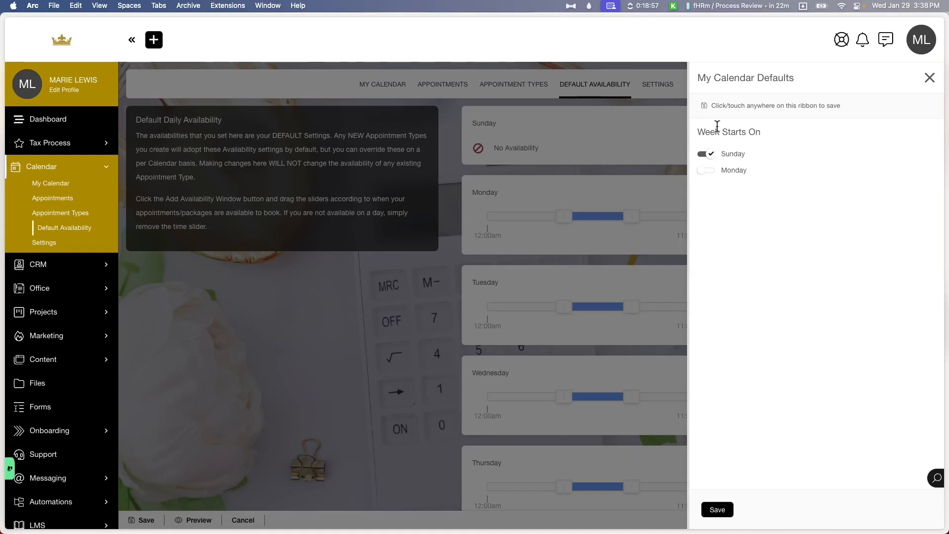
left_click(929, 77)
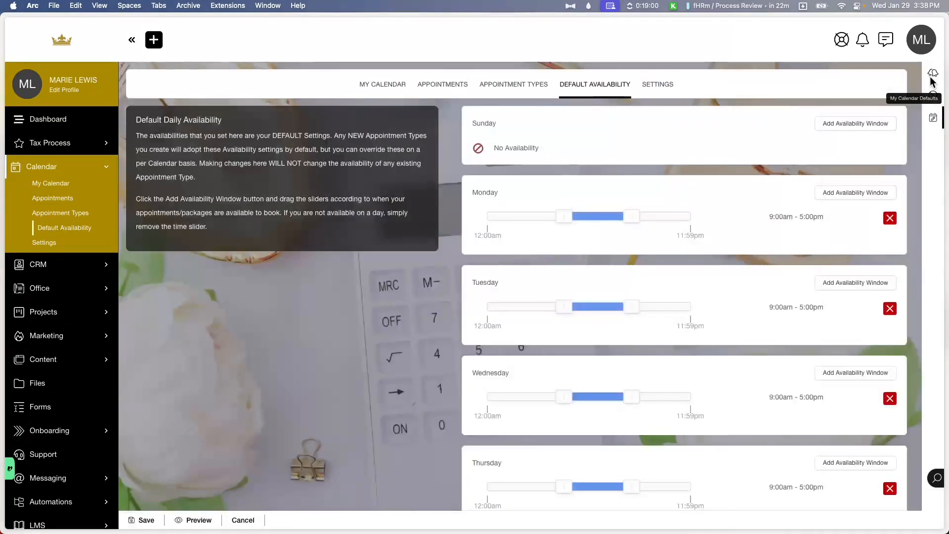
left_click(657, 85)
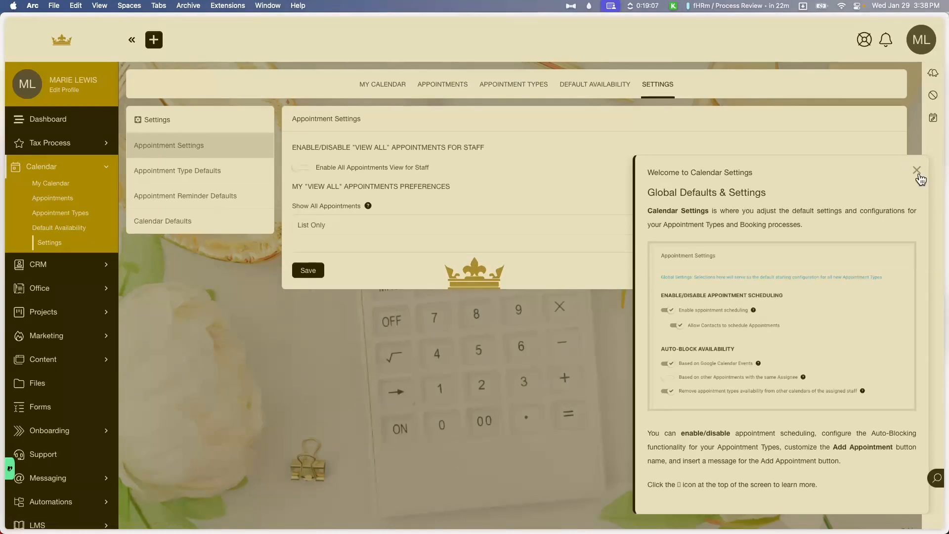
- Dismiss the Calendar Settings welcome message and check the Show All Appointments display options in Appointment Settings
left_click(917, 171)
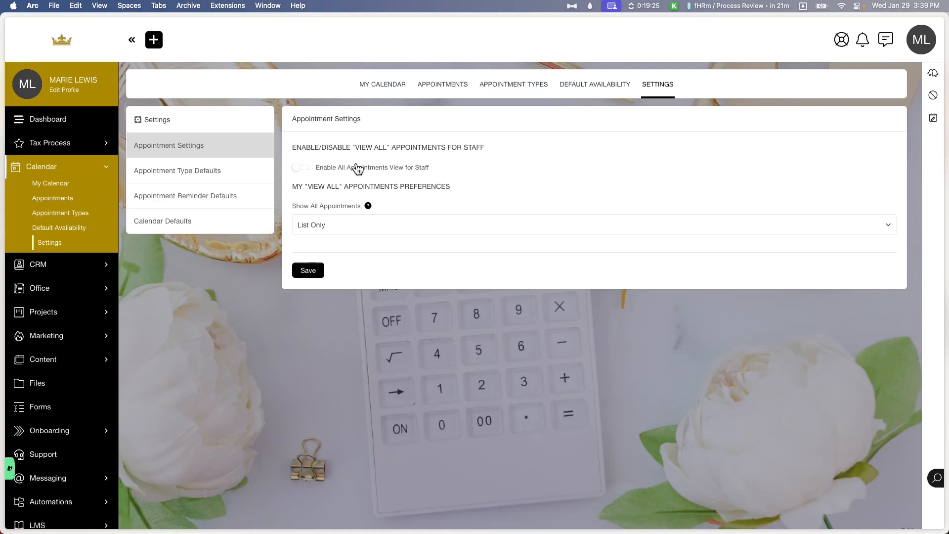
left_click(348, 223)
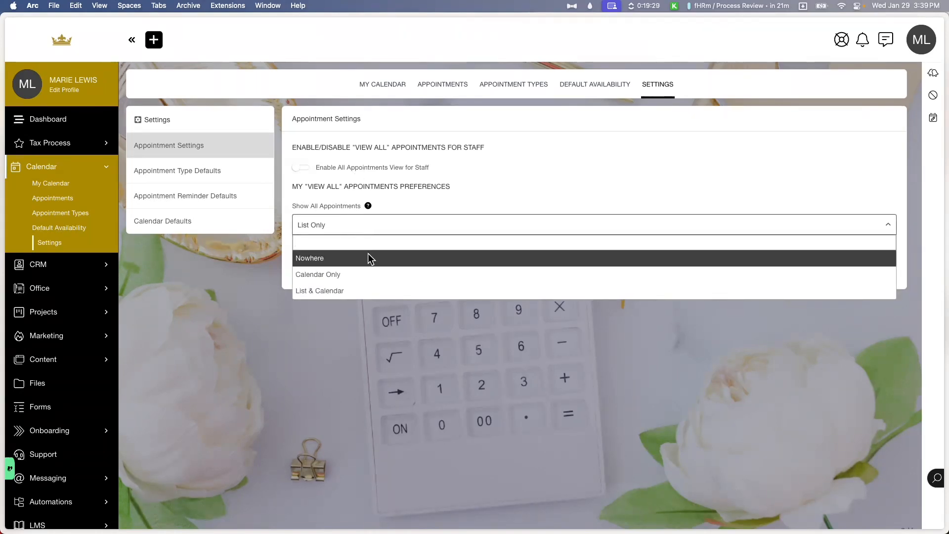
left_click(340, 318)
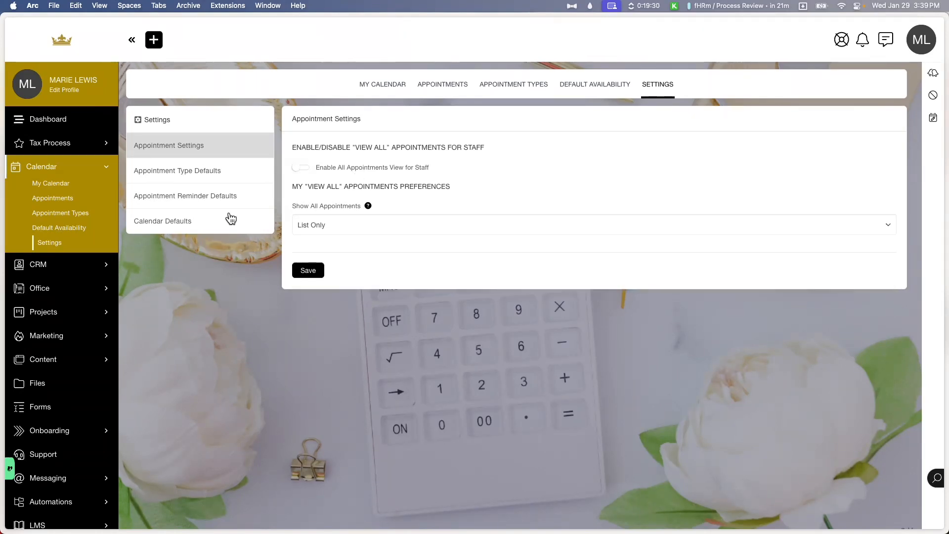
- Review the default settings for appointment types, appointment reminders and the calendar's first day of the week
left_click(233, 179)
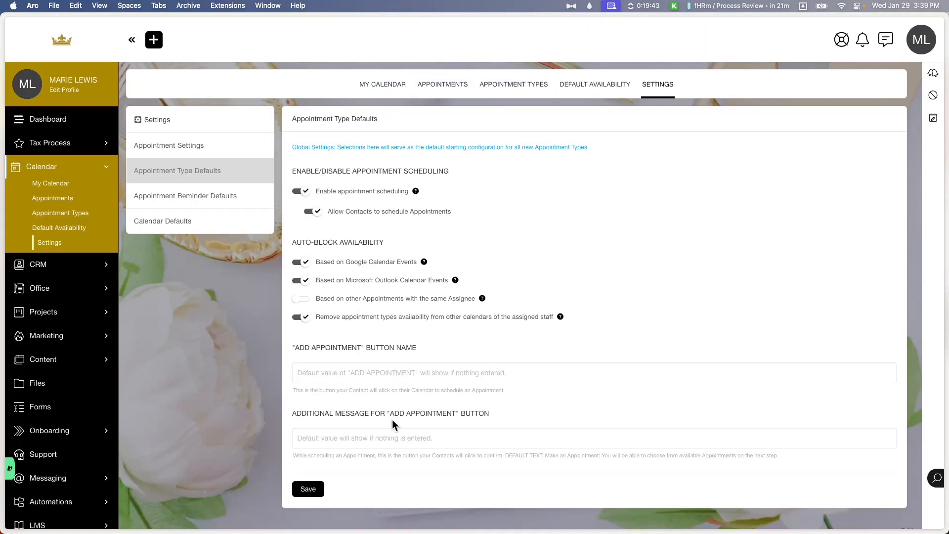
left_click(214, 202)
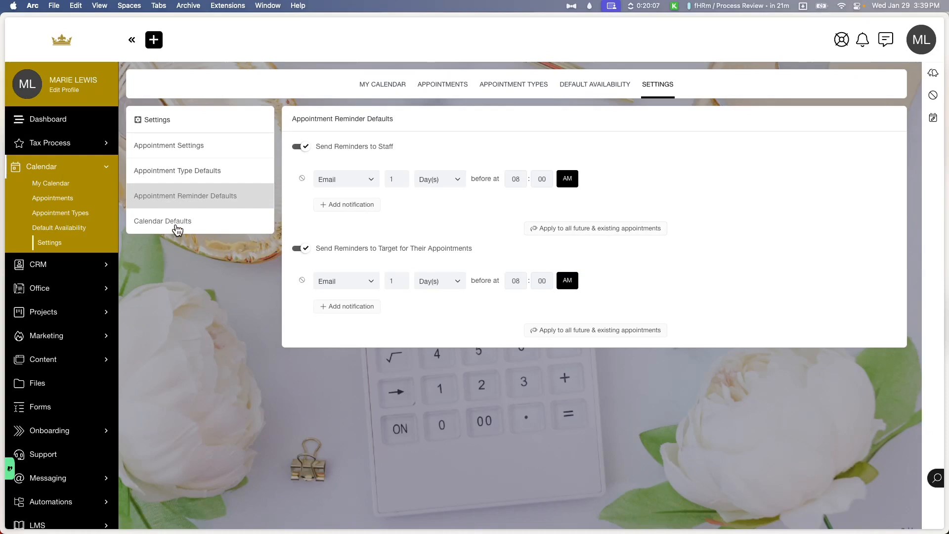
left_click(177, 229)
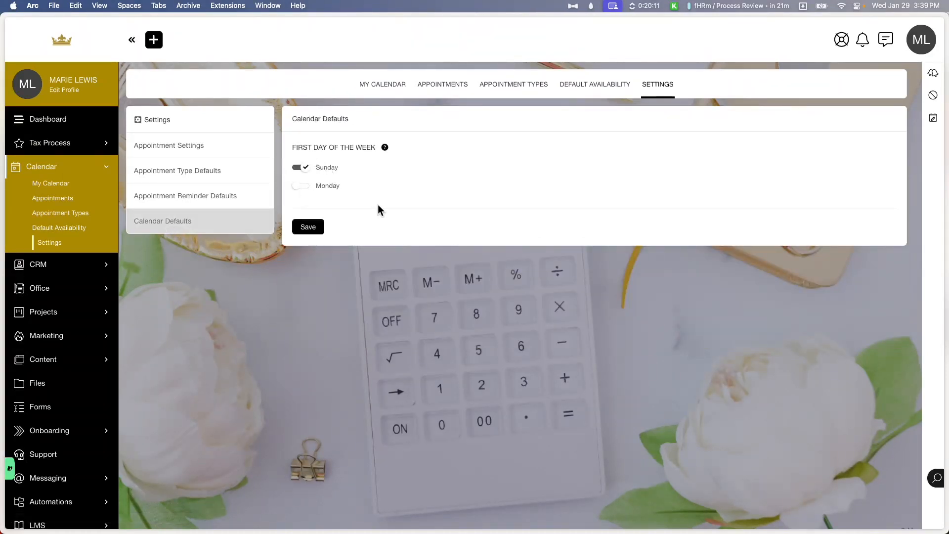
mouse_move(384, 148)
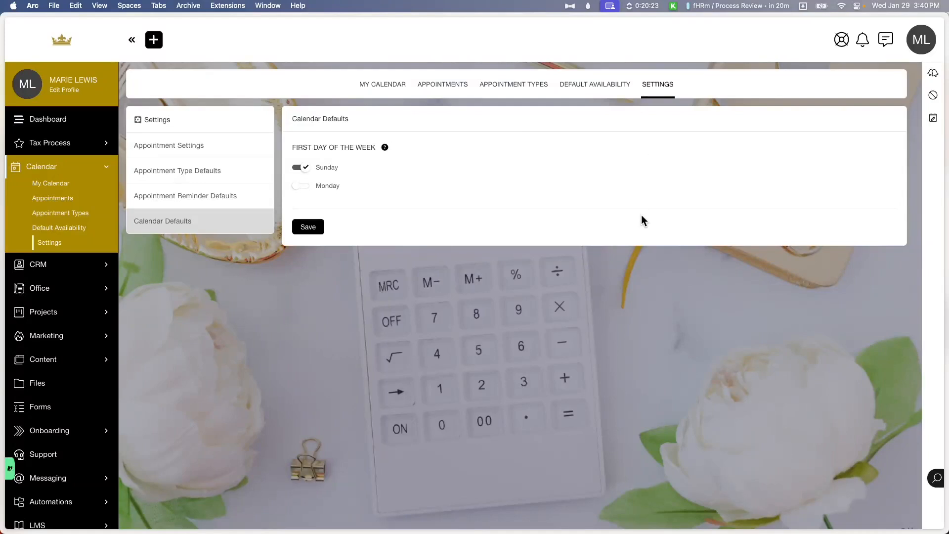
- Open the help guide for this page and skim the article on configuring Appointment Calendar Settings
left_click(841, 41)
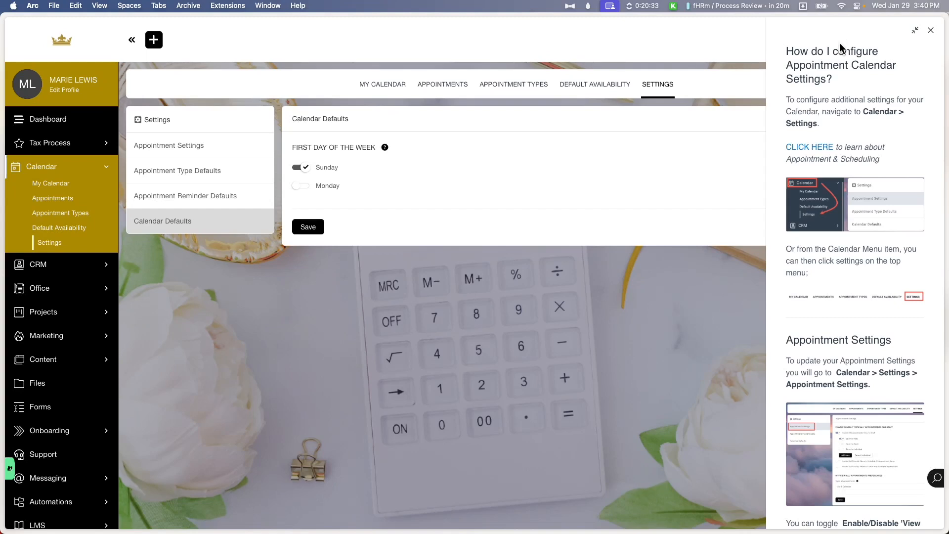
scroll(840, 171, "down", 3)
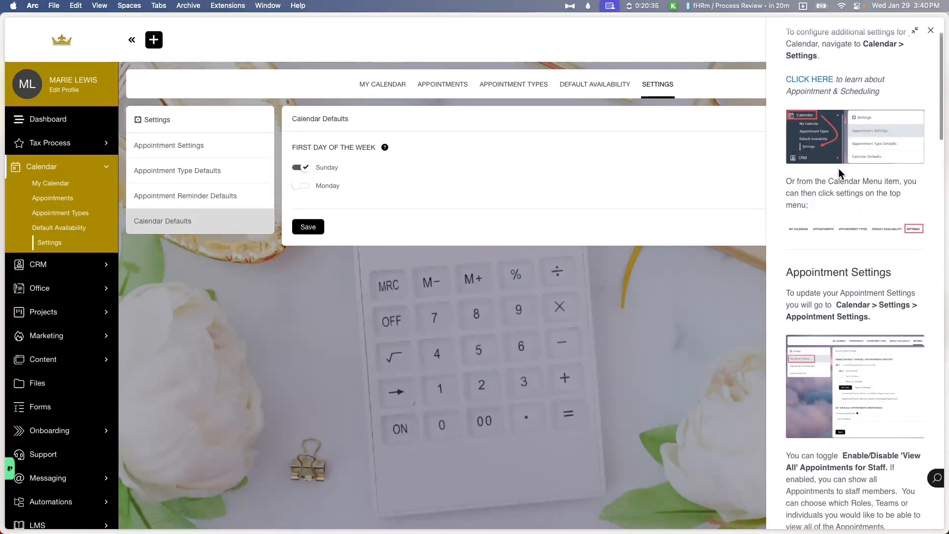
scroll(838, 168, "down", 5)
scroll(838, 168, "down", 8)
scroll(838, 168, "down", 10)
scroll(838, 168, "down", 13)
scroll(838, 168, "up", 20)
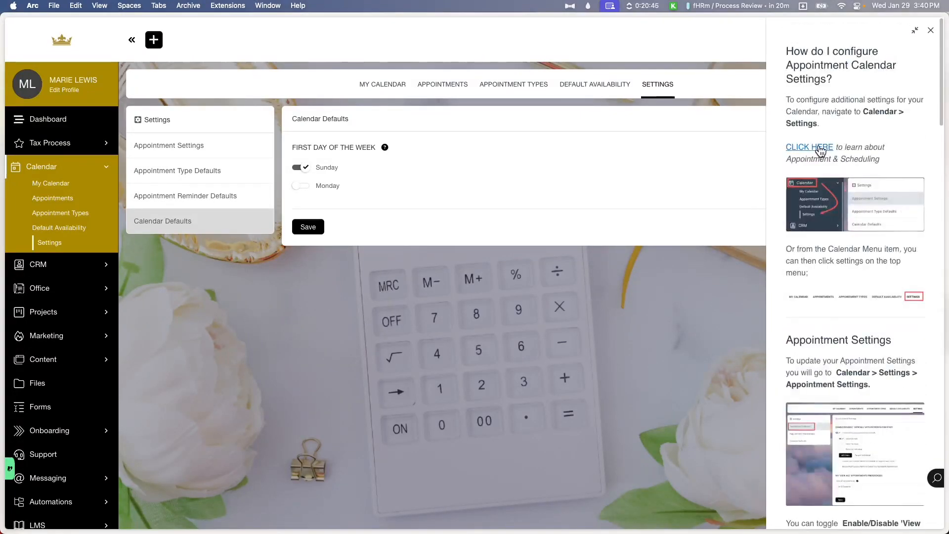
- Open the linked Appointment & Scheduling article, read through its appointment type guidance and try resizing the help view
left_click(821, 150)
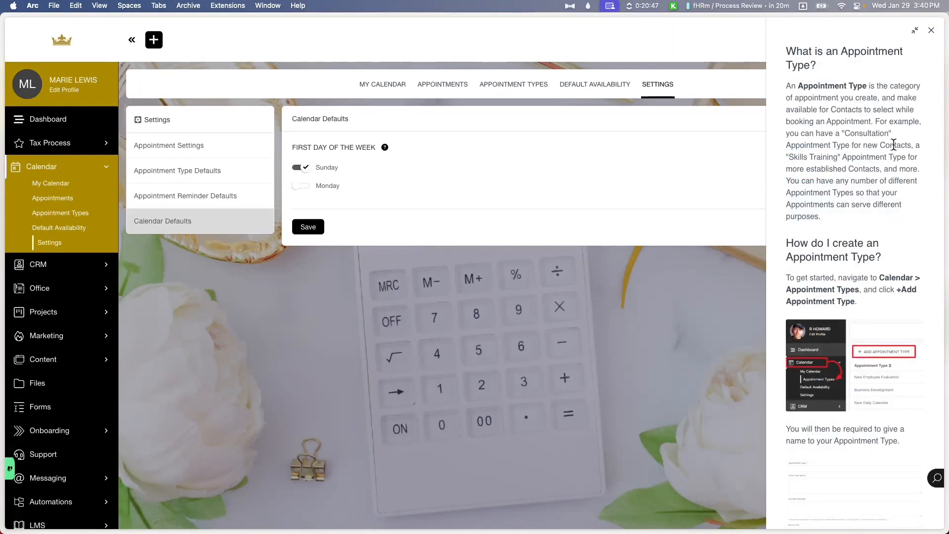
scroll(893, 310, "down", 15)
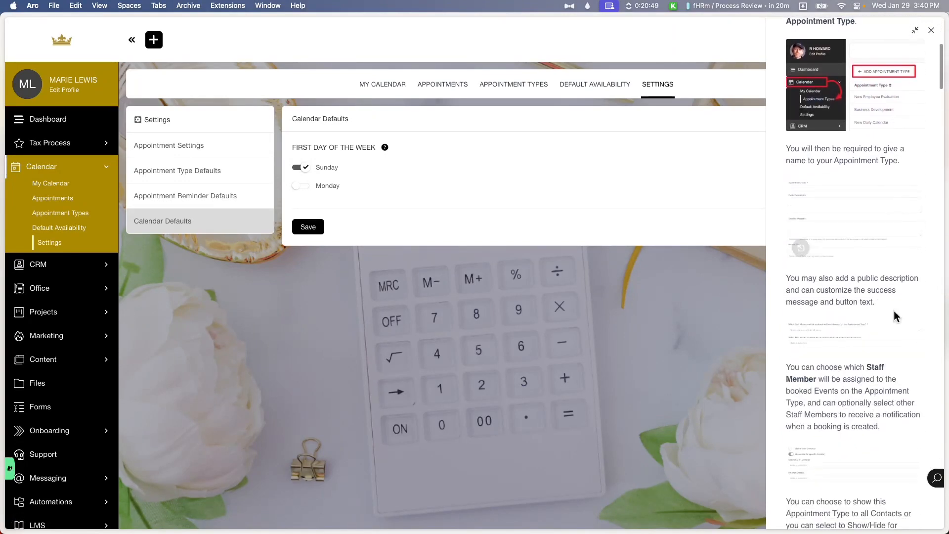
scroll(896, 315, "down", 15)
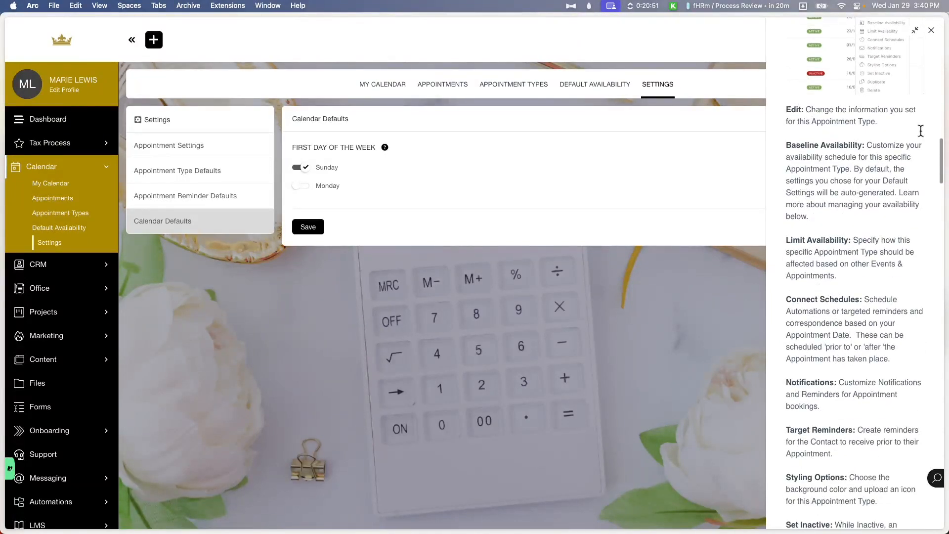
left_click(914, 32)
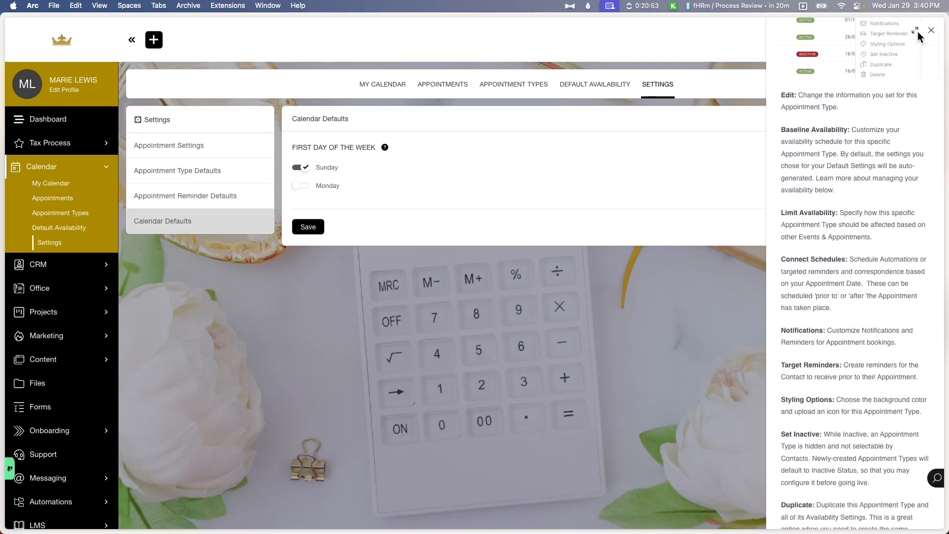
left_click(915, 31)
left_click(915, 32)
left_click(915, 32)
- Close the help guide and collapse the Calendar section of the main navigation
left_click(932, 31)
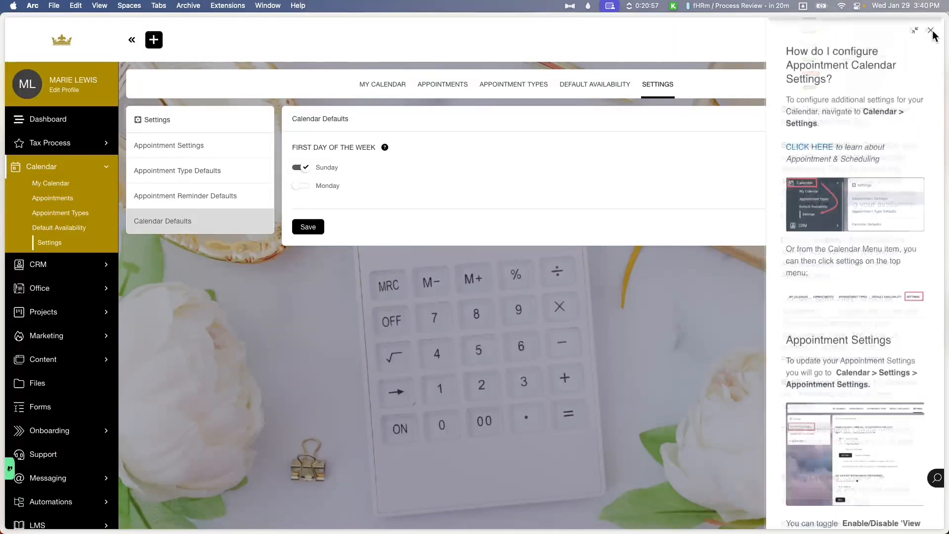
left_click(931, 31)
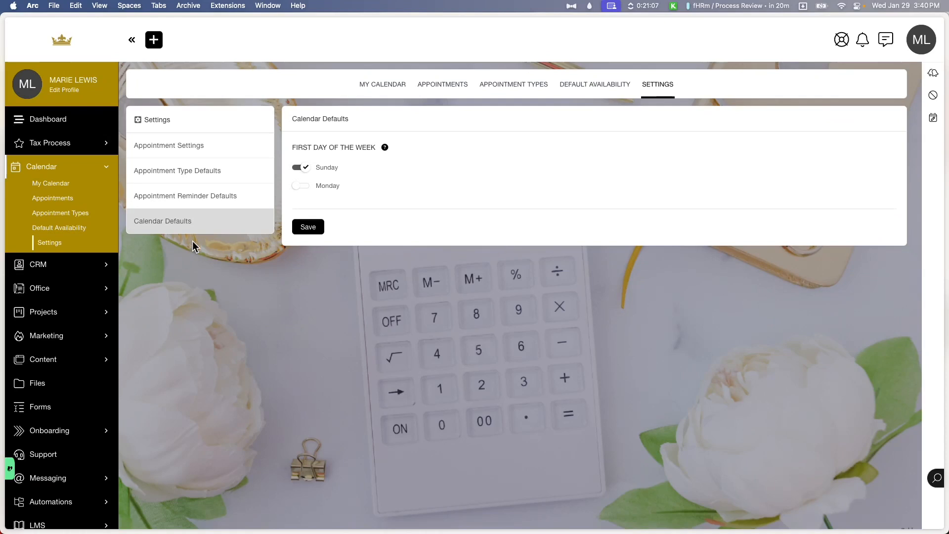
scroll(111, 167, "down", 3)
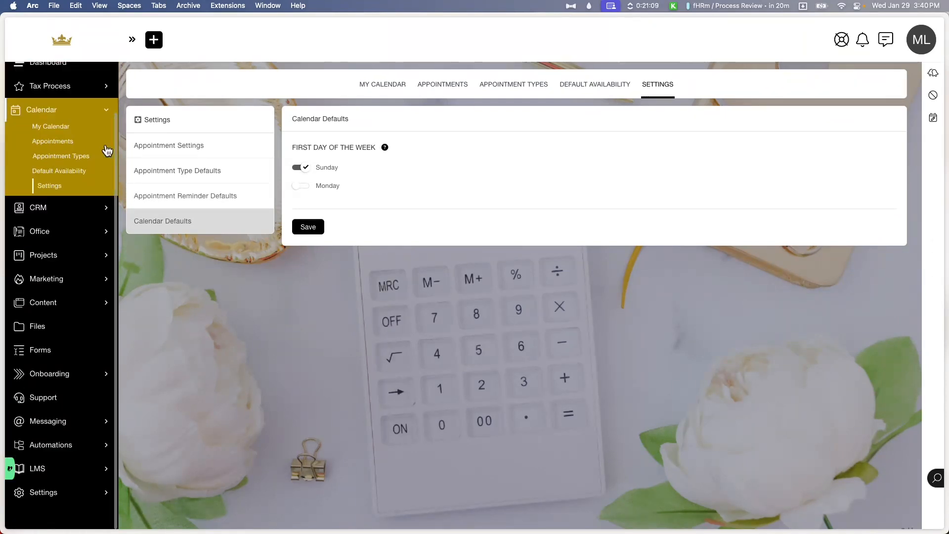
left_click(106, 113)
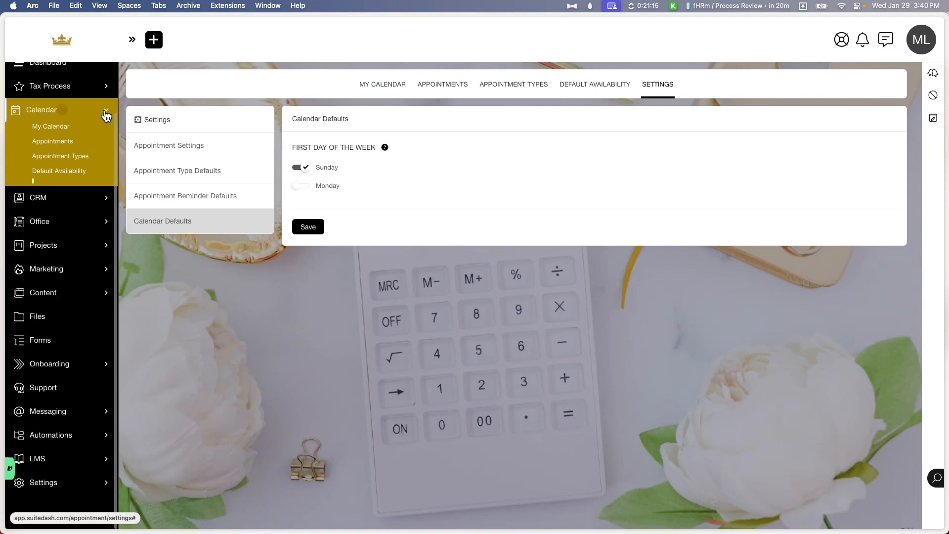